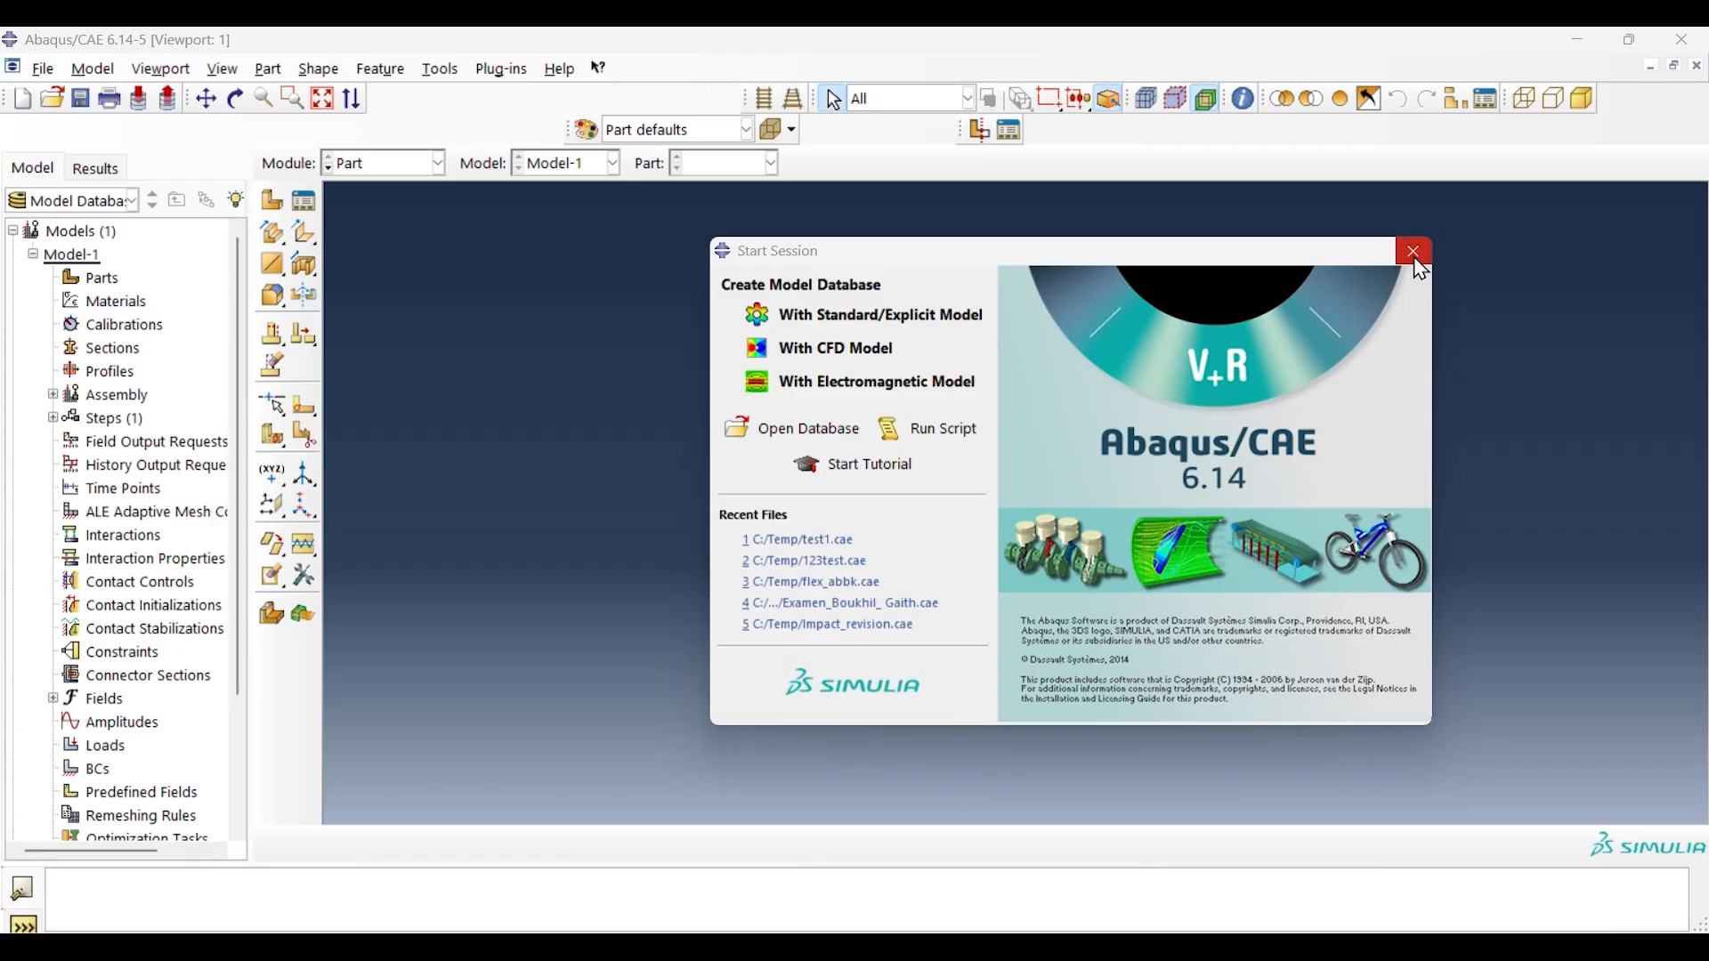
Create a 3D deformable part named Poutre with a planar wire base feature.
{"action": "left_click", "coordinate": [1417, 258]}
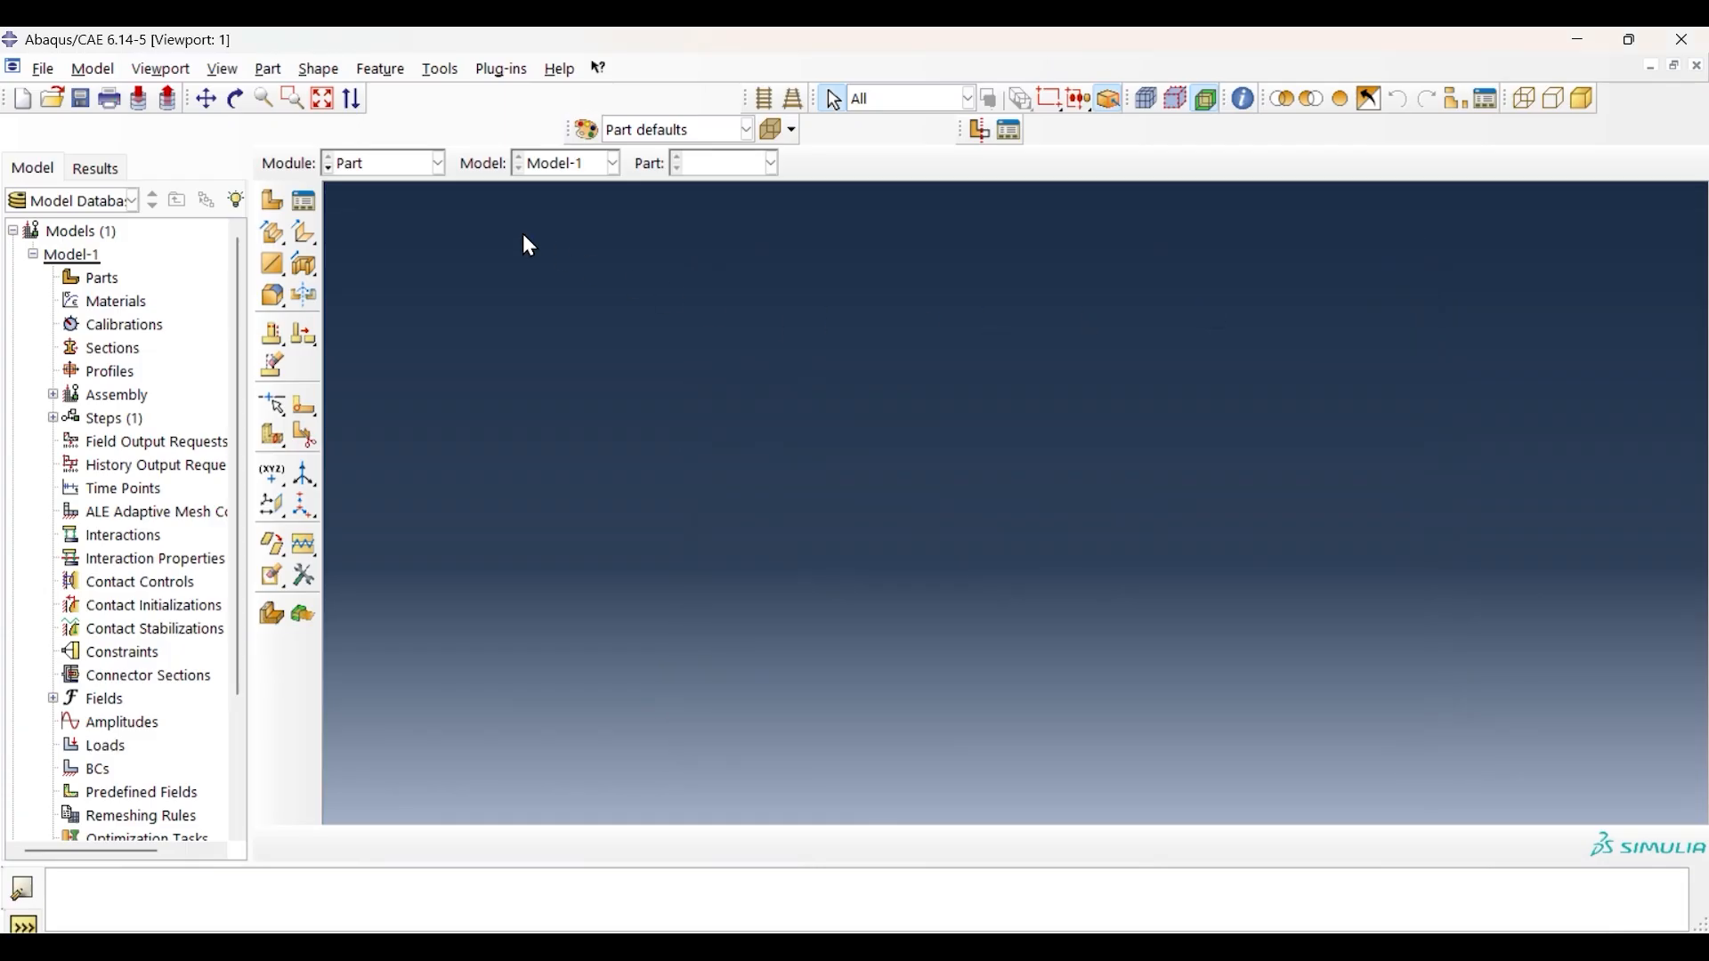
{"action": "left_click", "coordinate": [439, 161]}
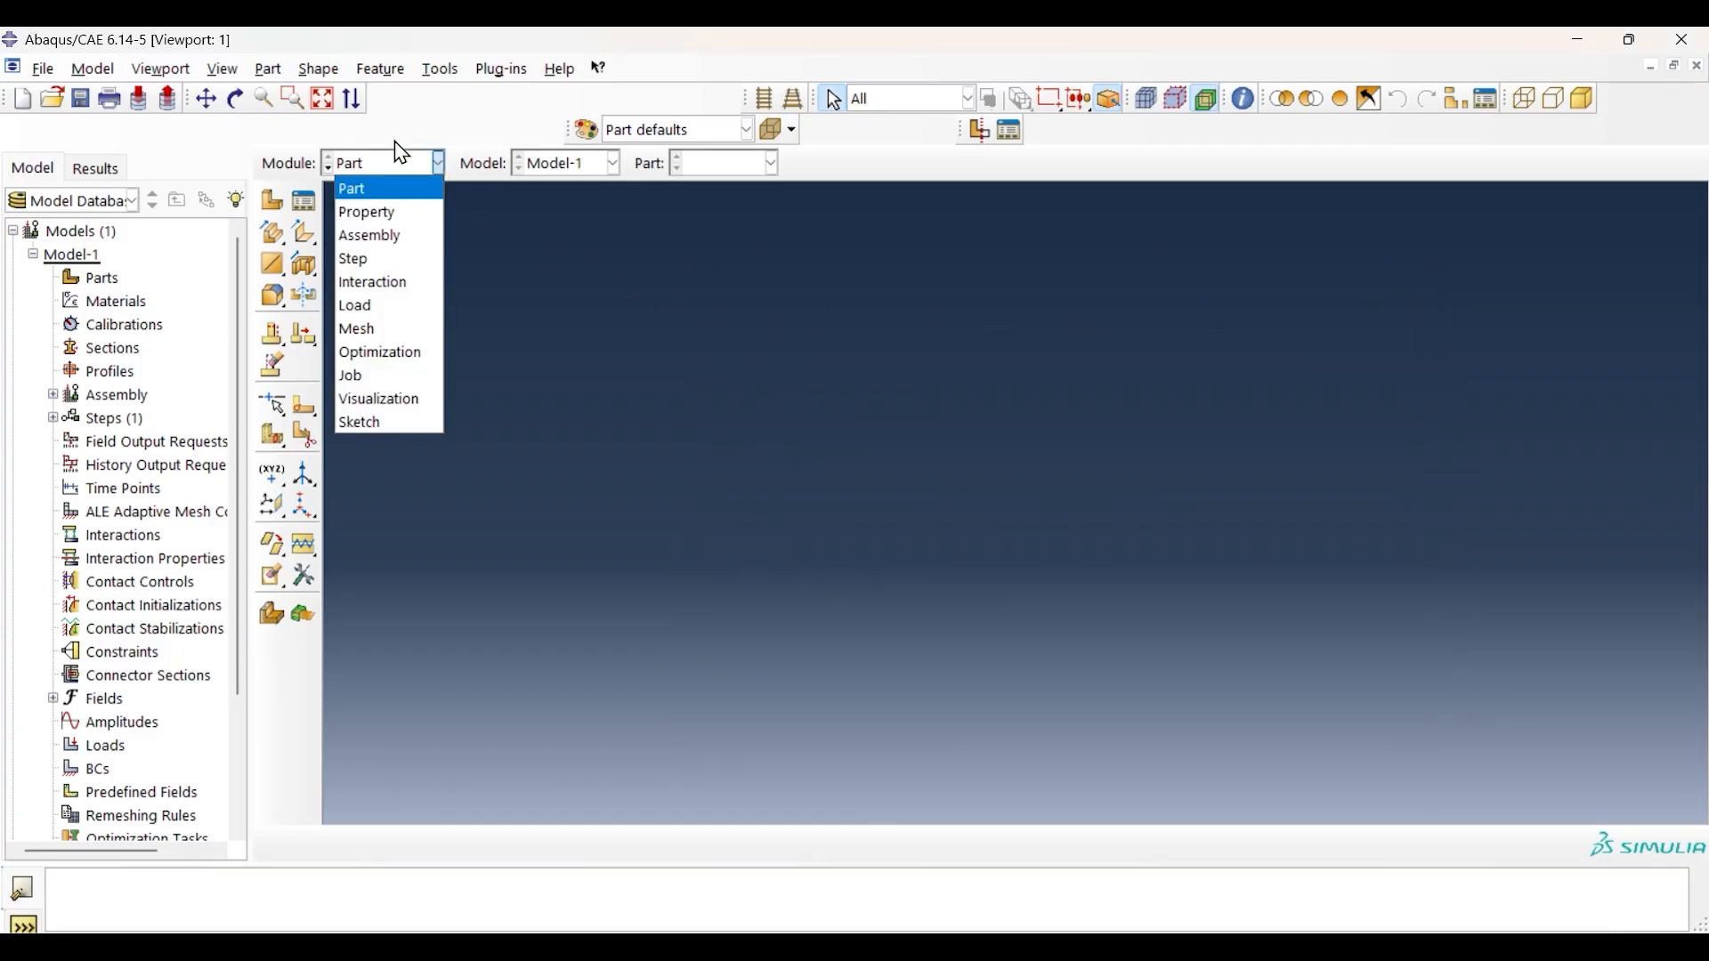
{"action": "left_click", "coordinate": [382, 187]}
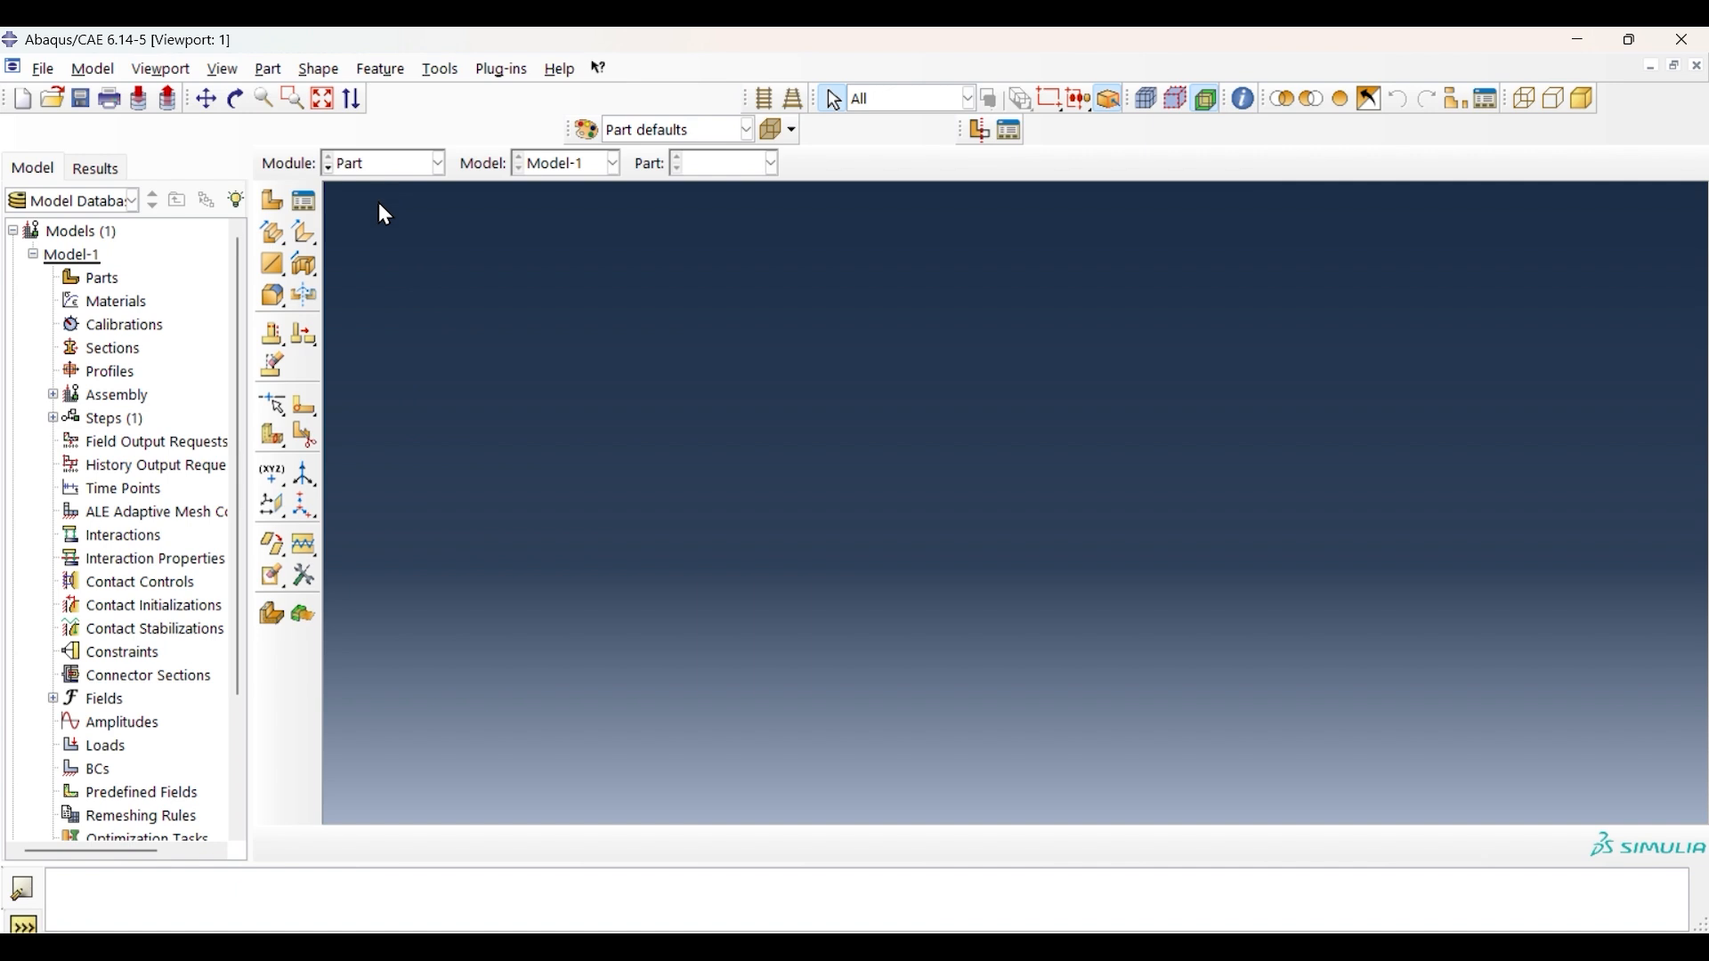
{"action": "left_click", "coordinate": [278, 201]}
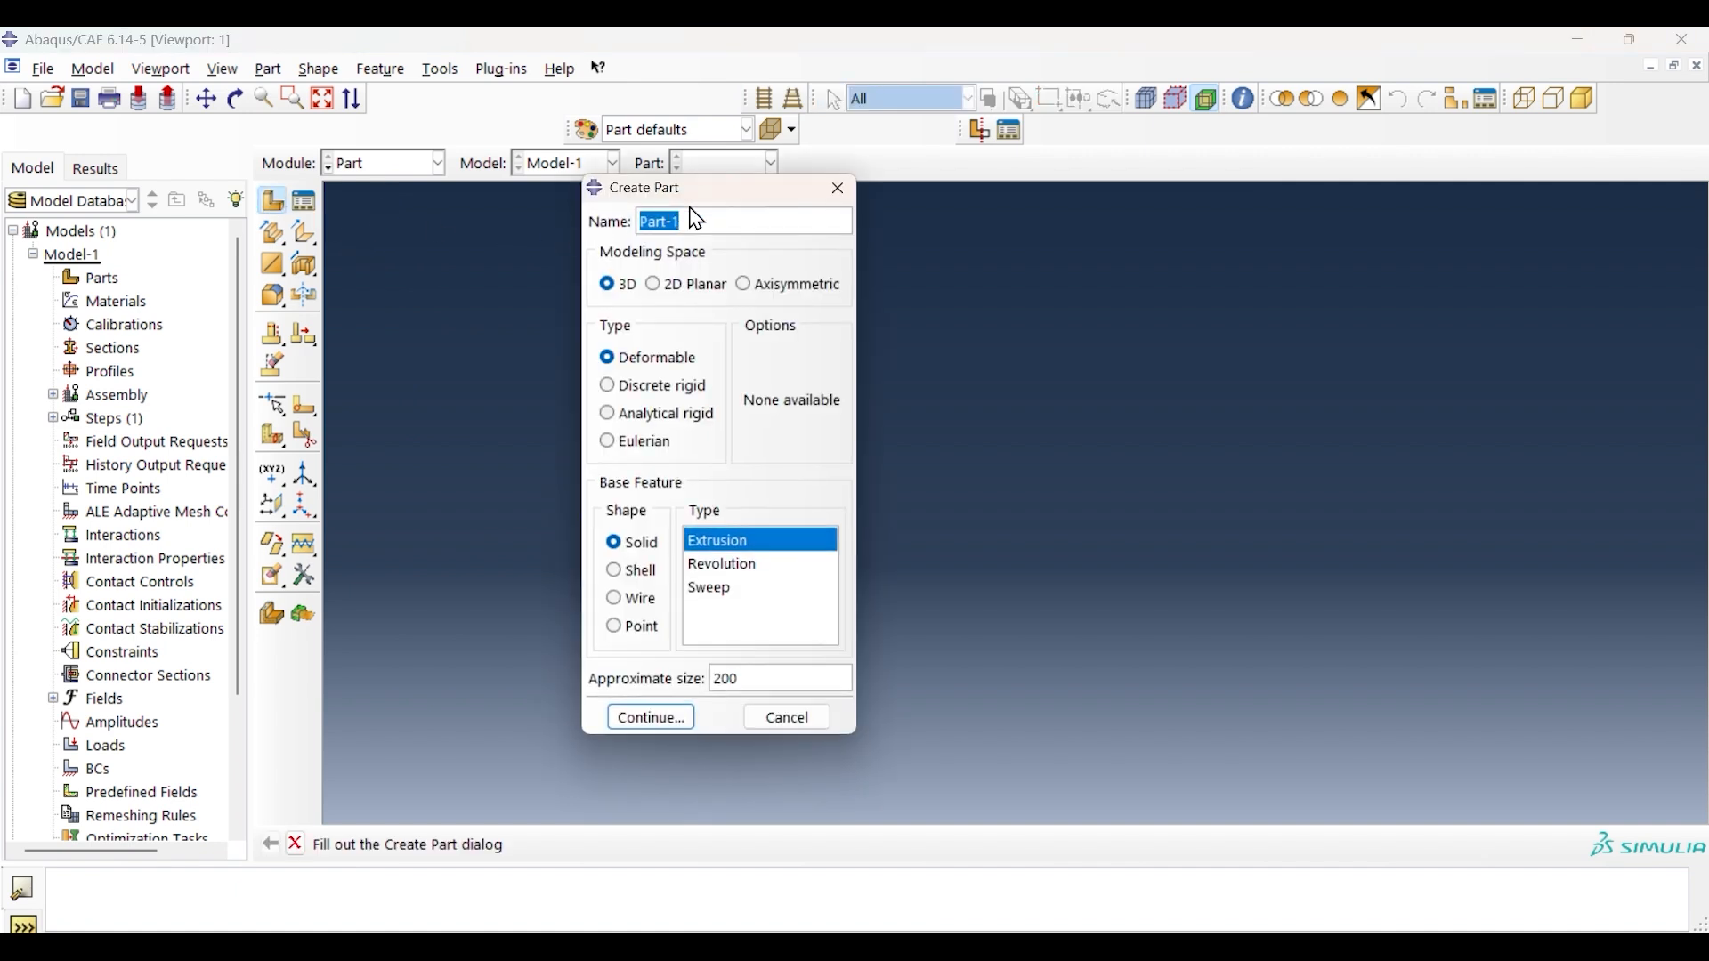
{"action": "type", "text": "Poutre"}
{"action": "left_click", "coordinate": [623, 285]}
{"action": "left_click", "coordinate": [611, 357]}
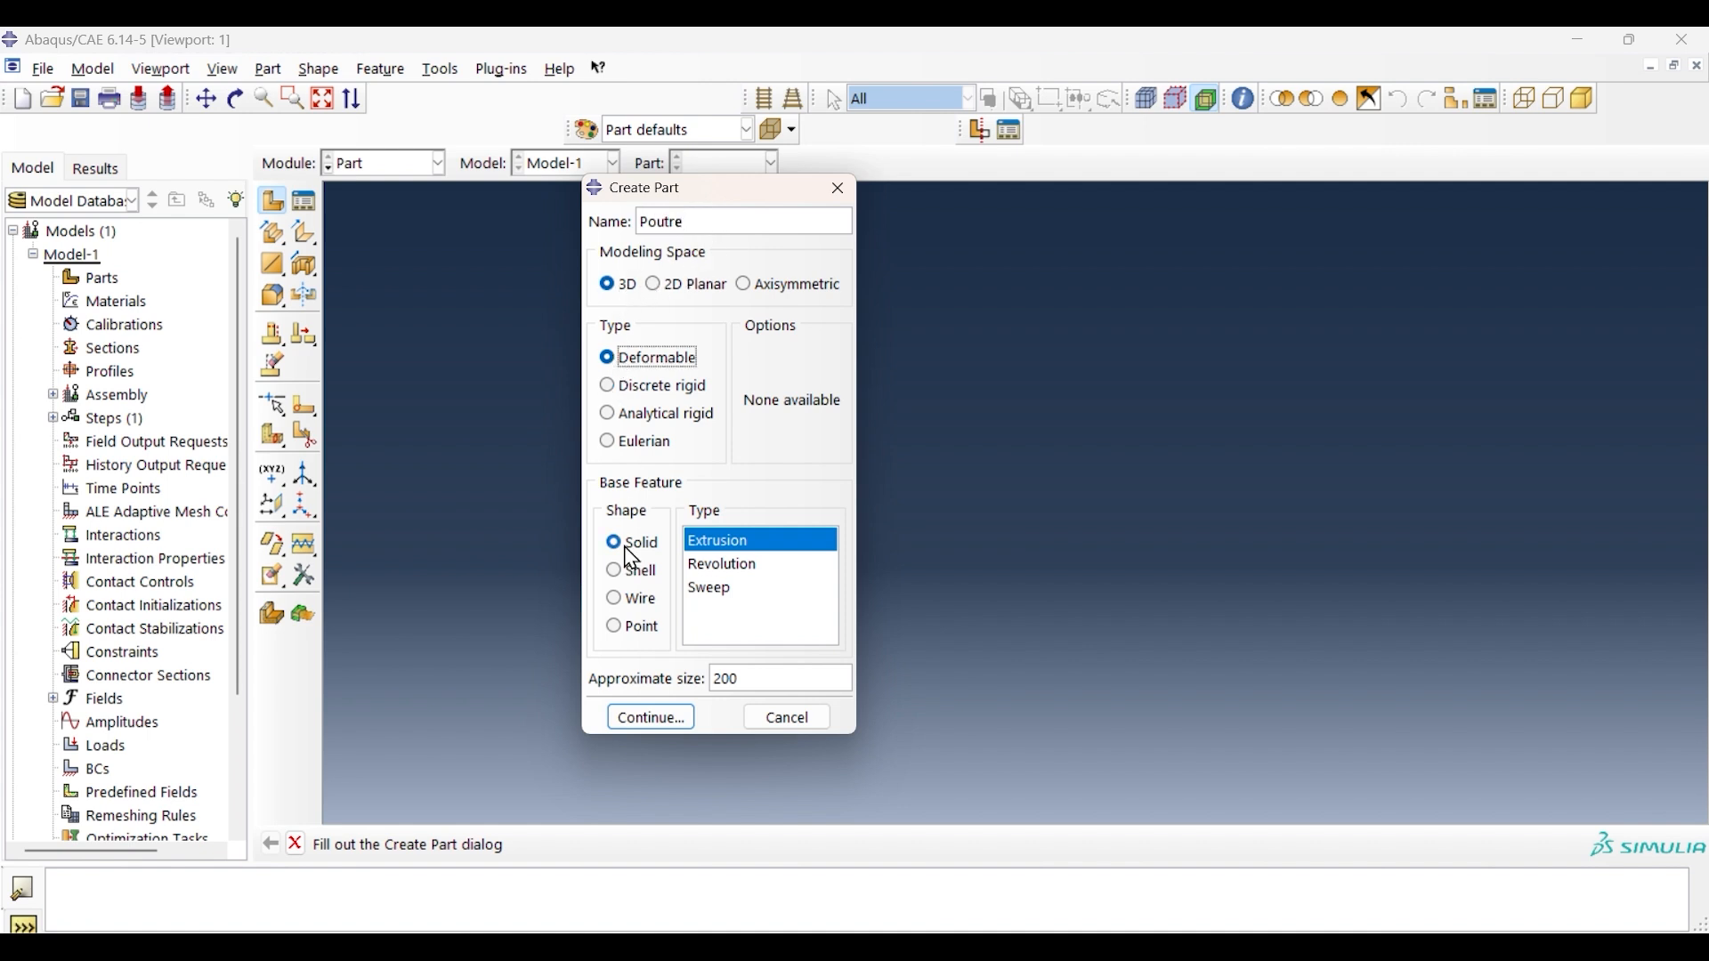
{"action": "left_click", "coordinate": [615, 600]}
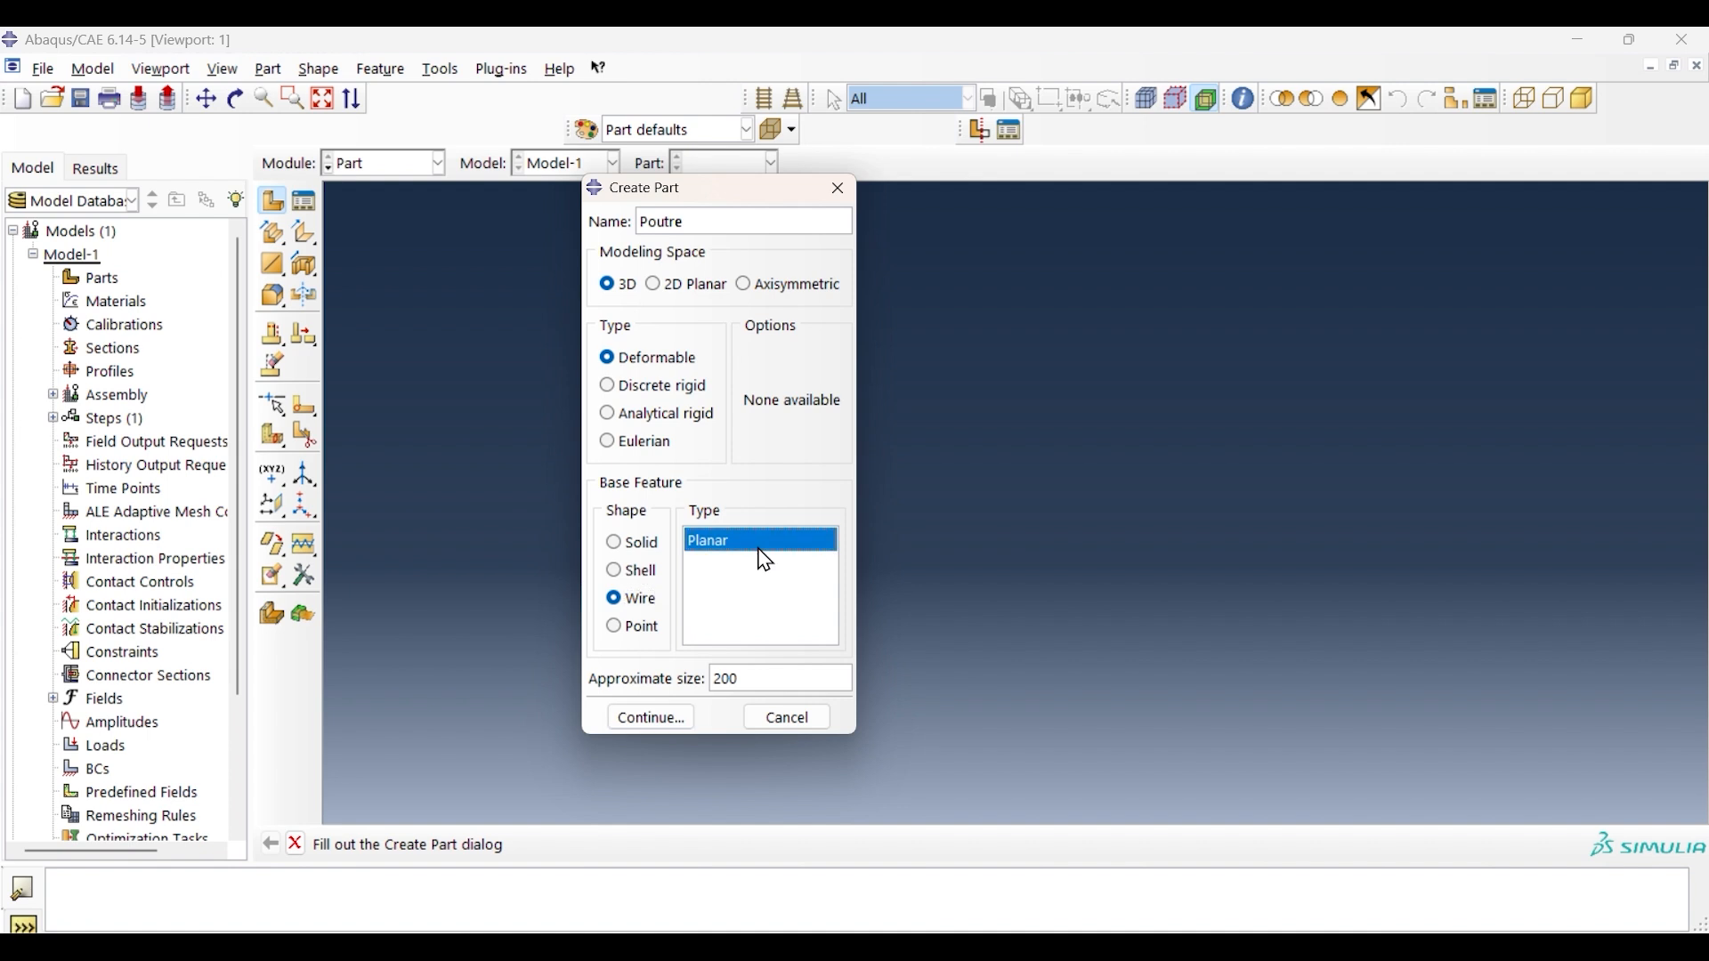
{"action": "left_click", "coordinate": [650, 717]}
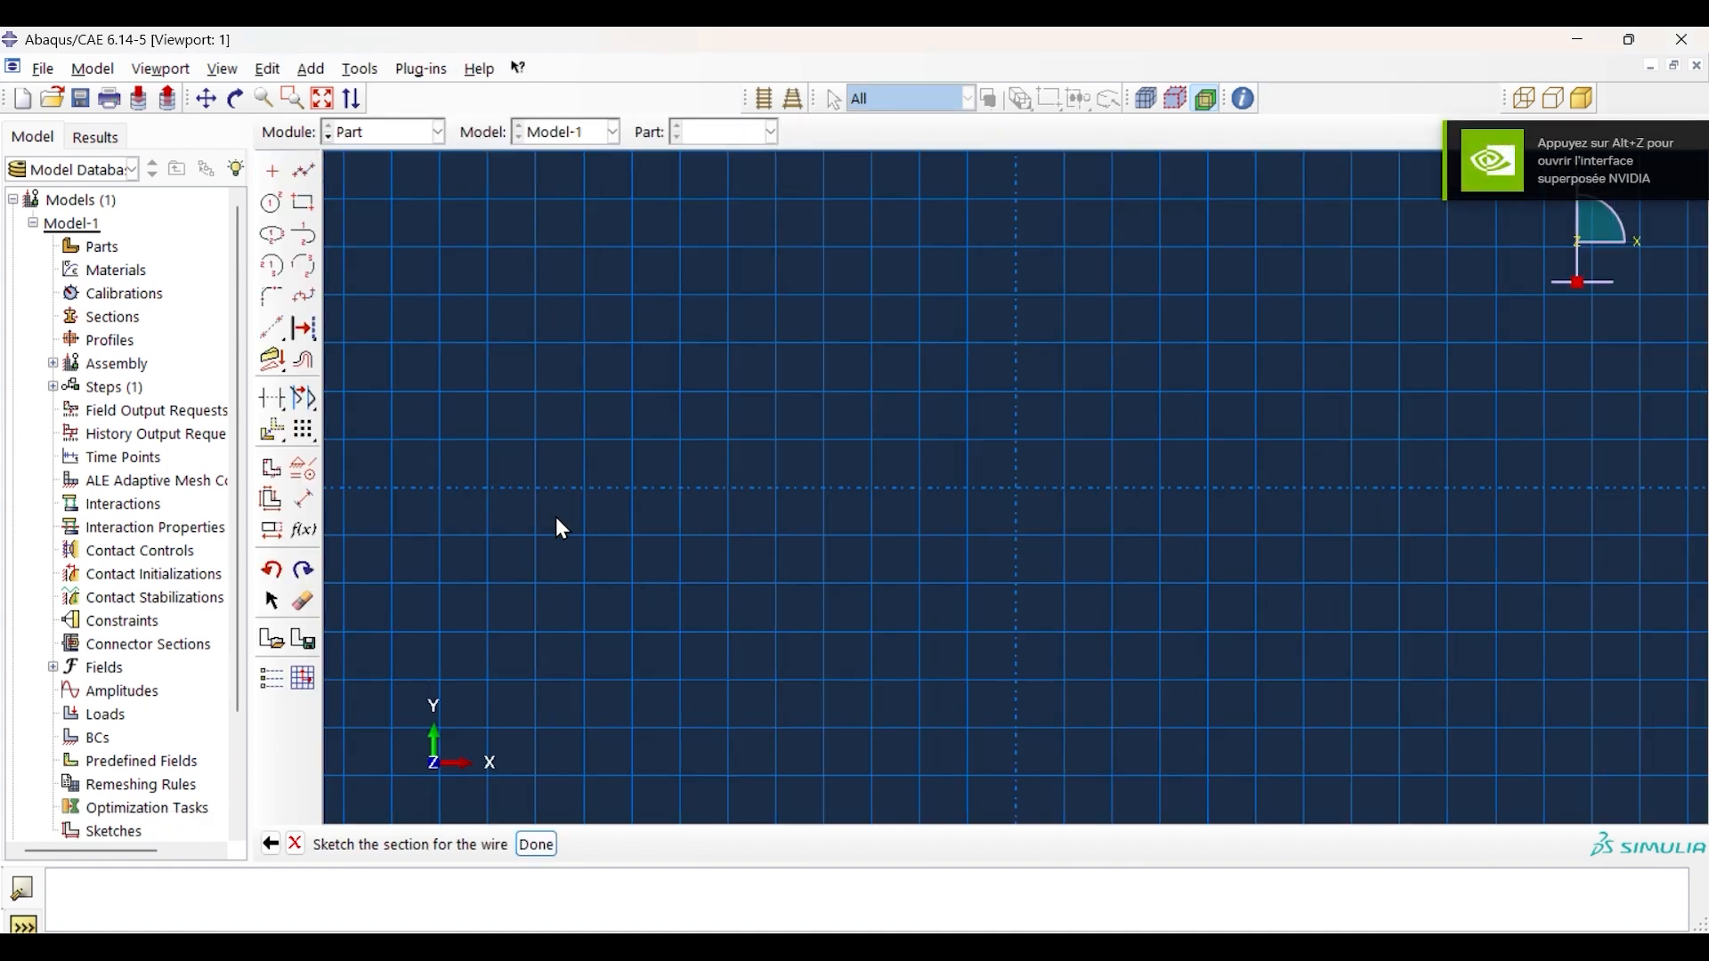
Sketch a horizontal line from the origin to point 50,0 and finish the wire sketch.
{"action": "left_click", "coordinate": [305, 170]}
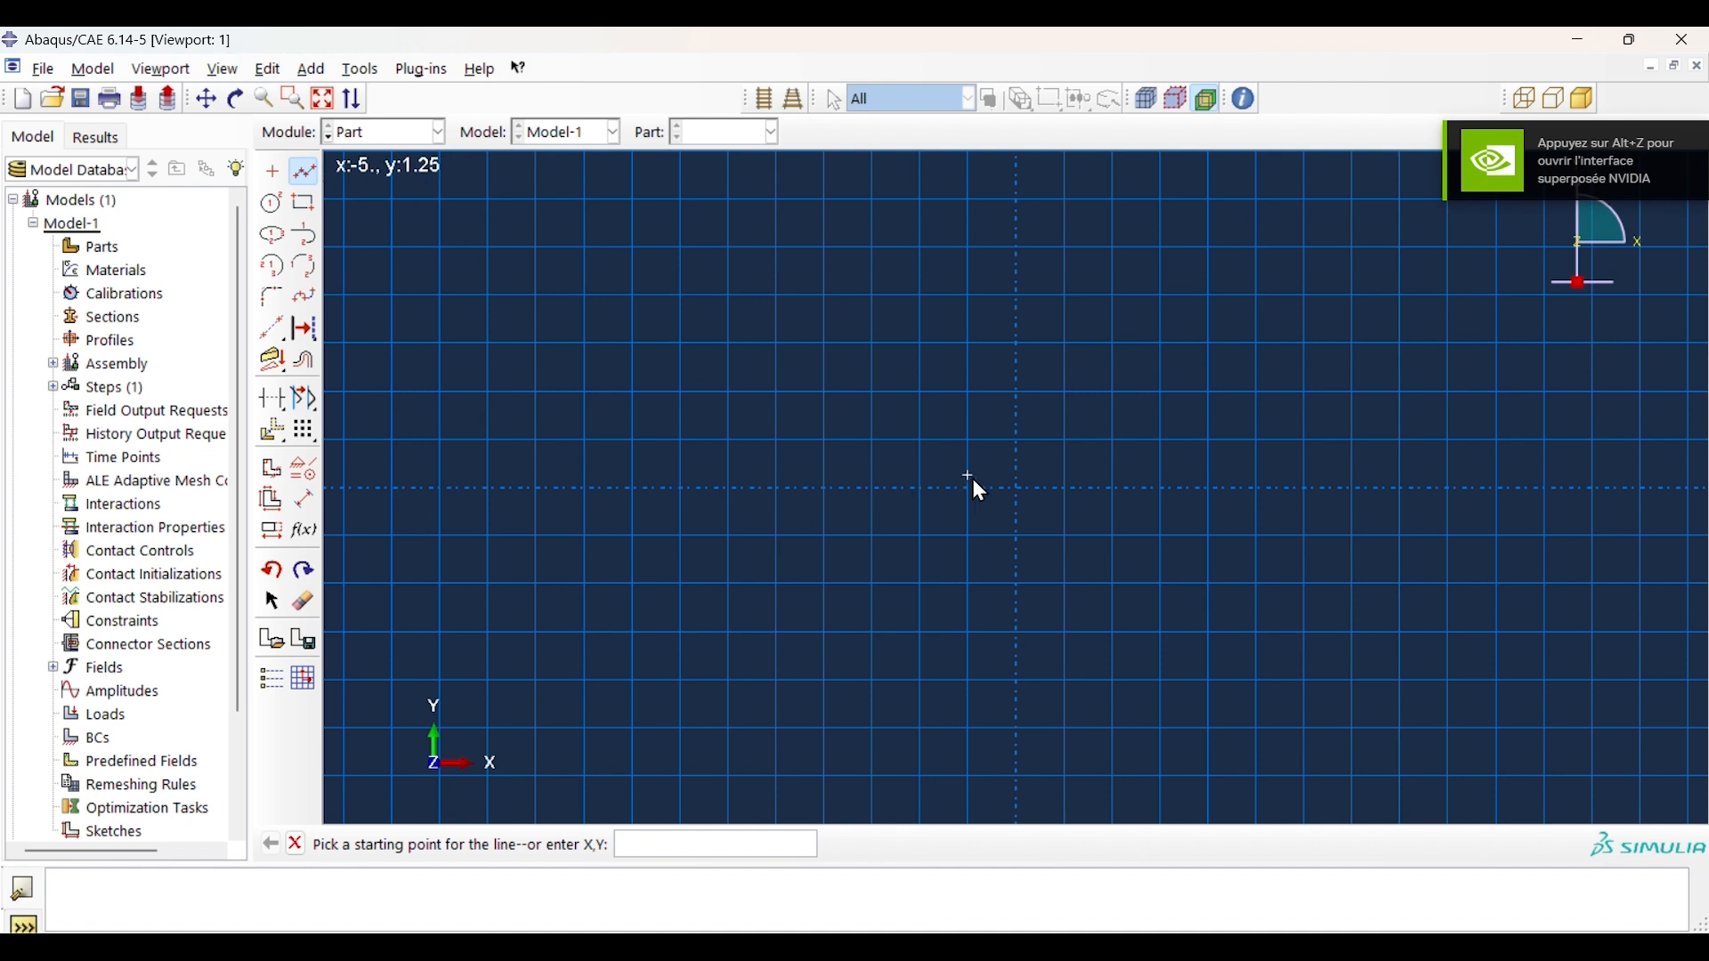
{"action": "left_click", "coordinate": [1017, 488]}
{"action": "left_click", "coordinate": [667, 845]}
{"action": "type", "text": "50,0"}
{"action": "key", "text": "Return"}
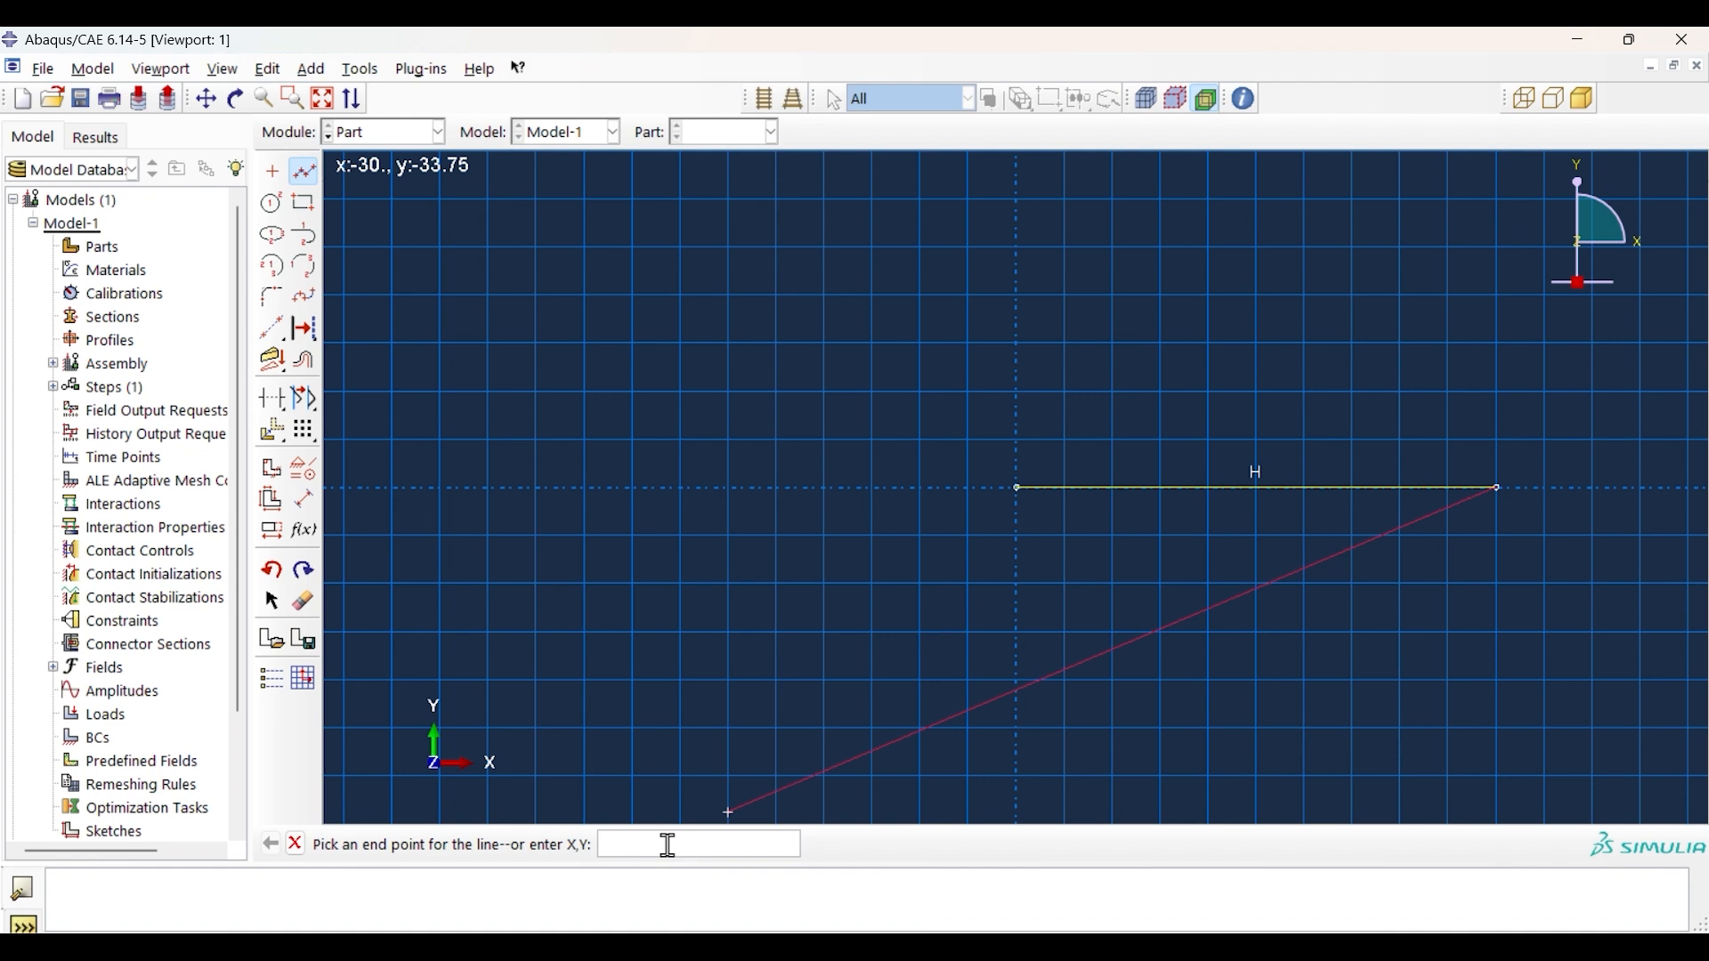
{"action": "key", "text": "Escape"}
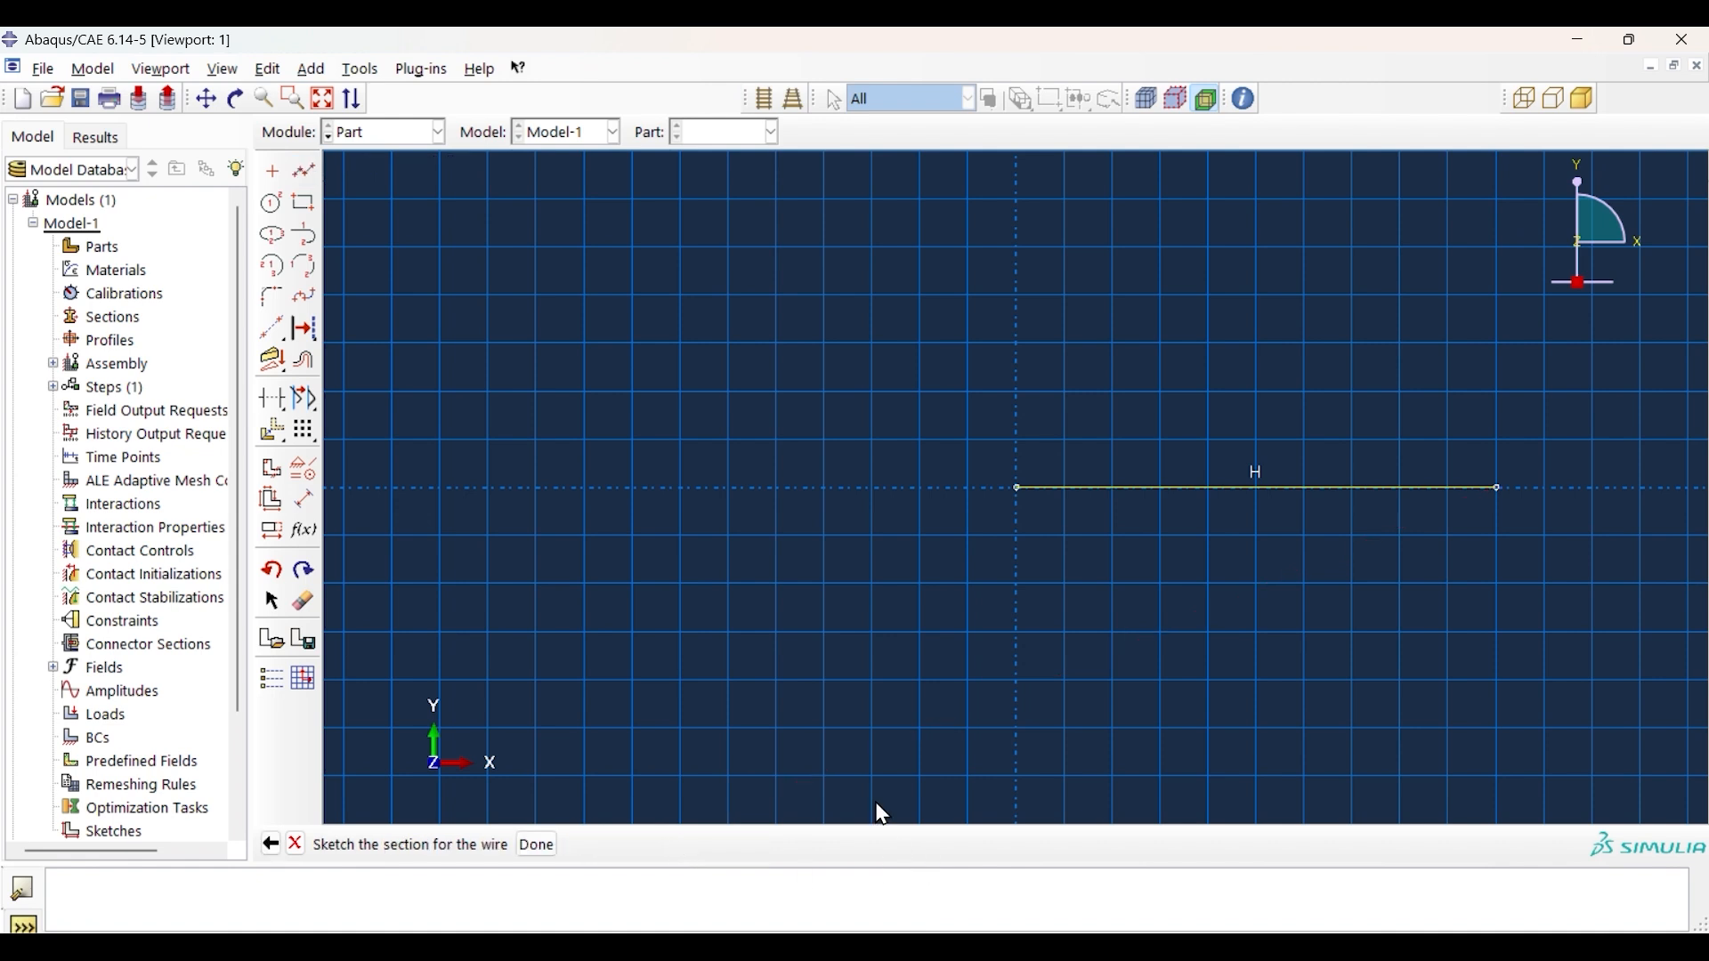
{"action": "left_click", "coordinate": [538, 845]}
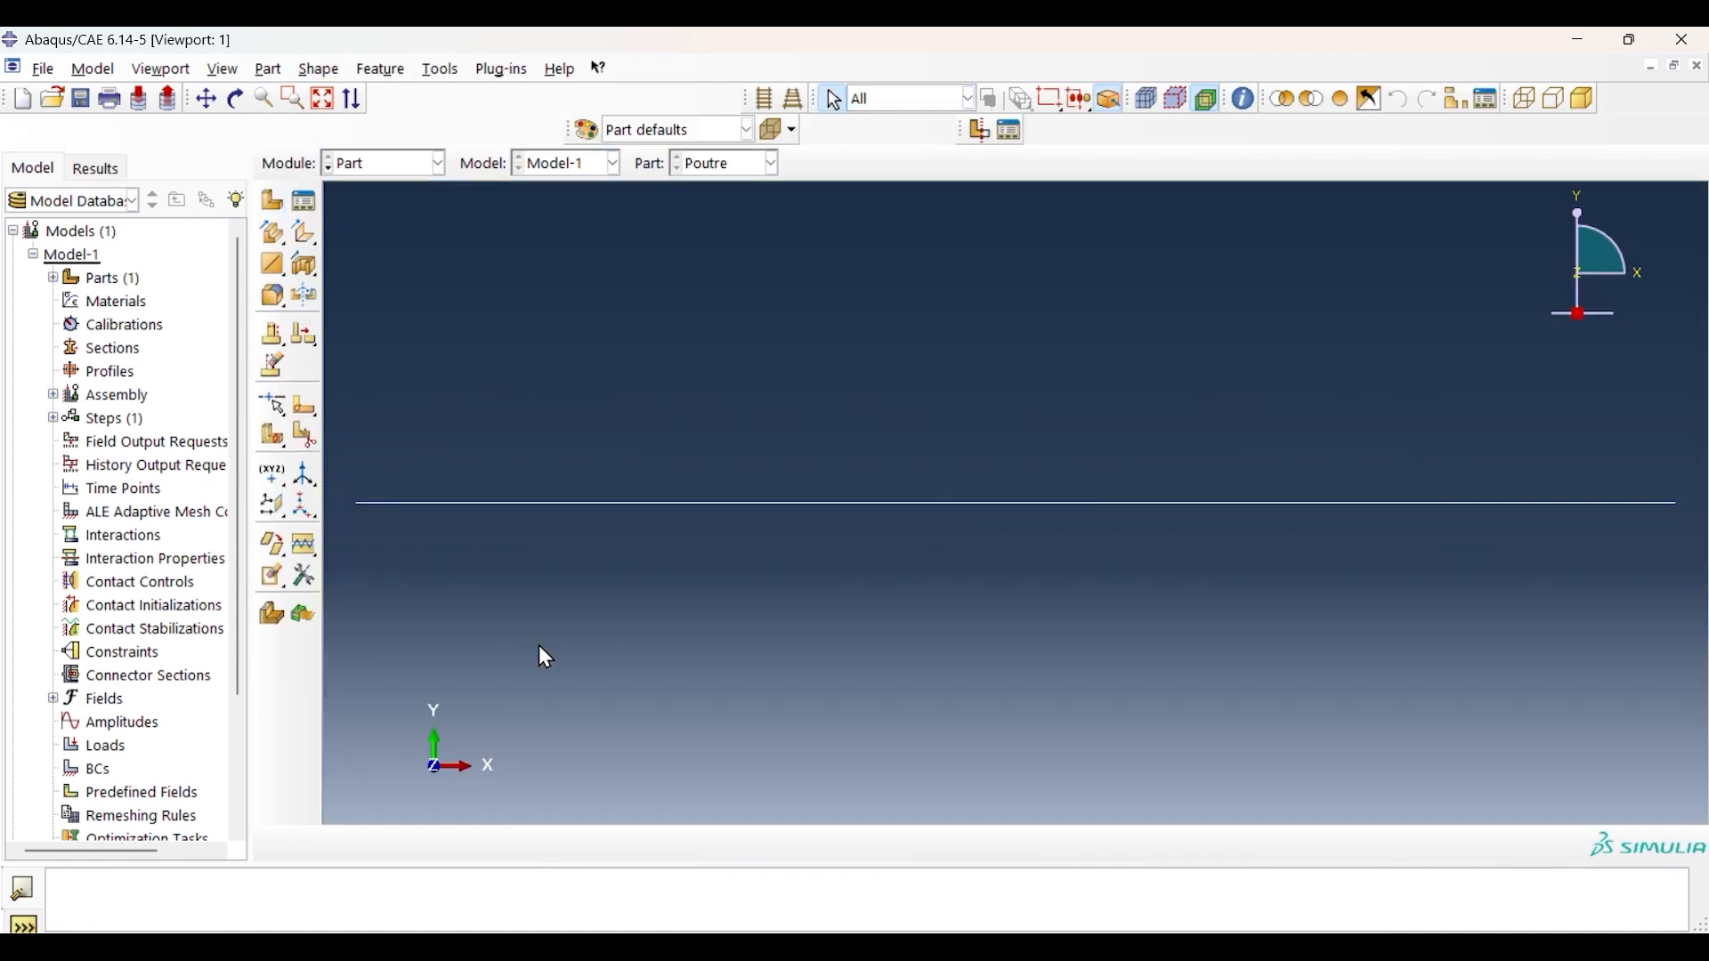
Start a material named Acier_Allié in the Property module and give it an isotropic elastic behavior.
{"action": "left_click", "coordinate": [434, 166]}
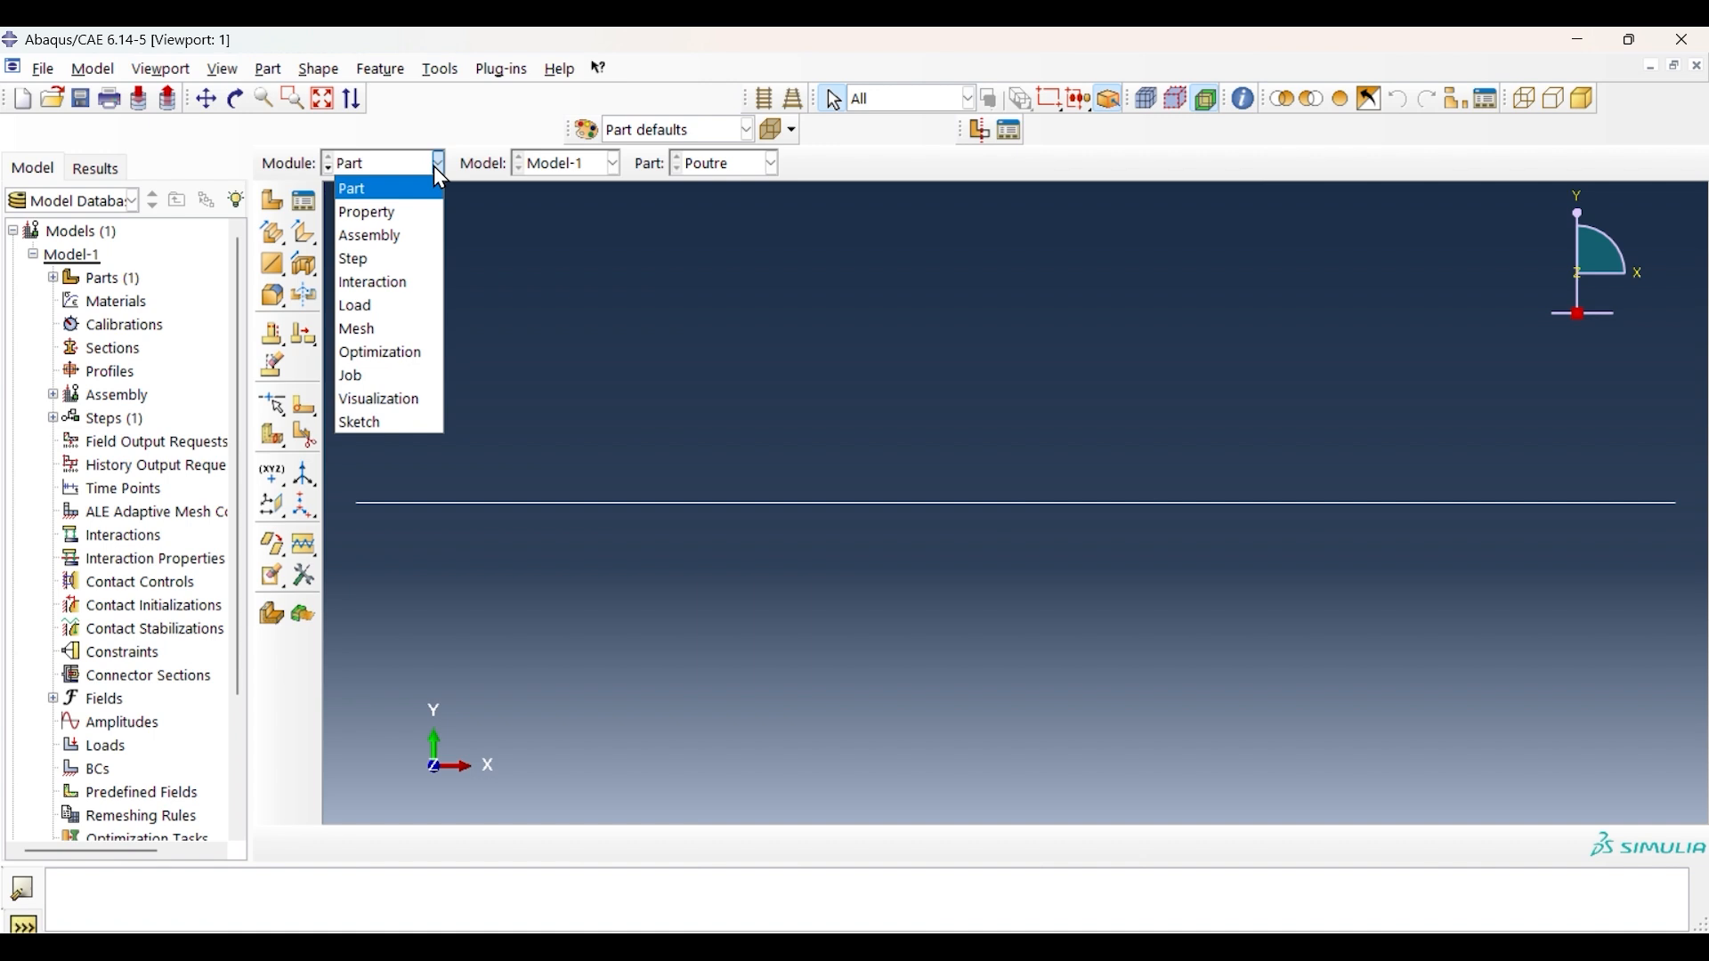
{"action": "left_click", "coordinate": [387, 208]}
{"action": "left_click", "coordinate": [283, 204]}
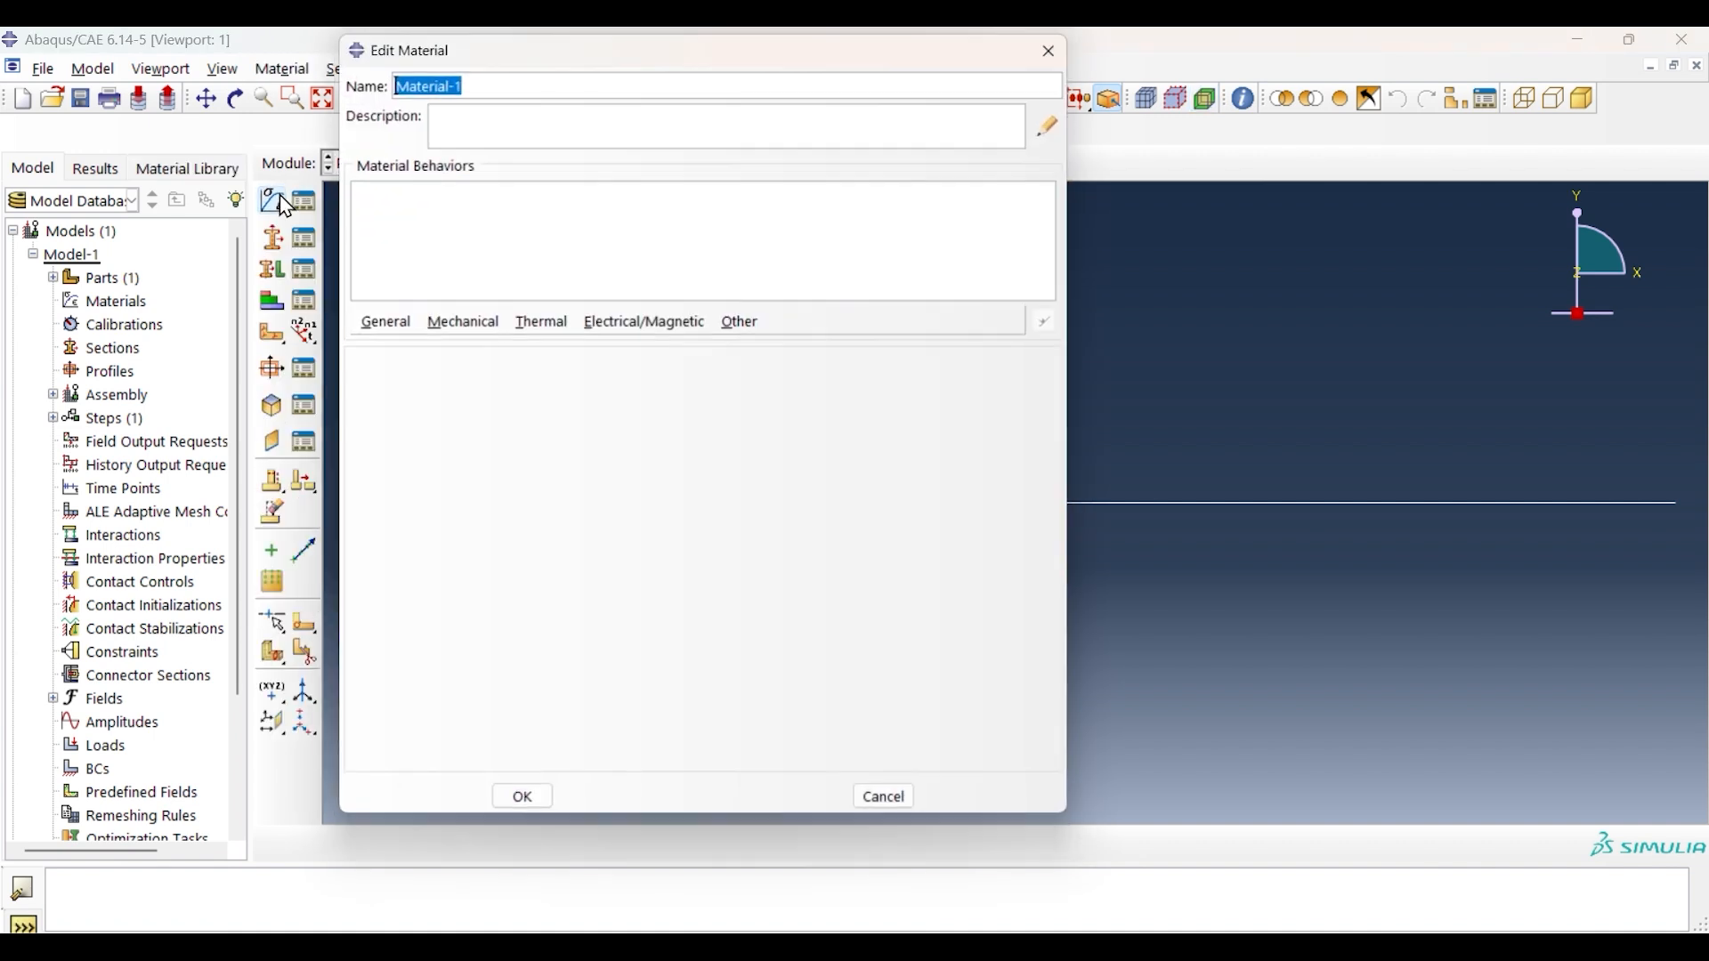
{"action": "type", "text": "Acier_Allié"}
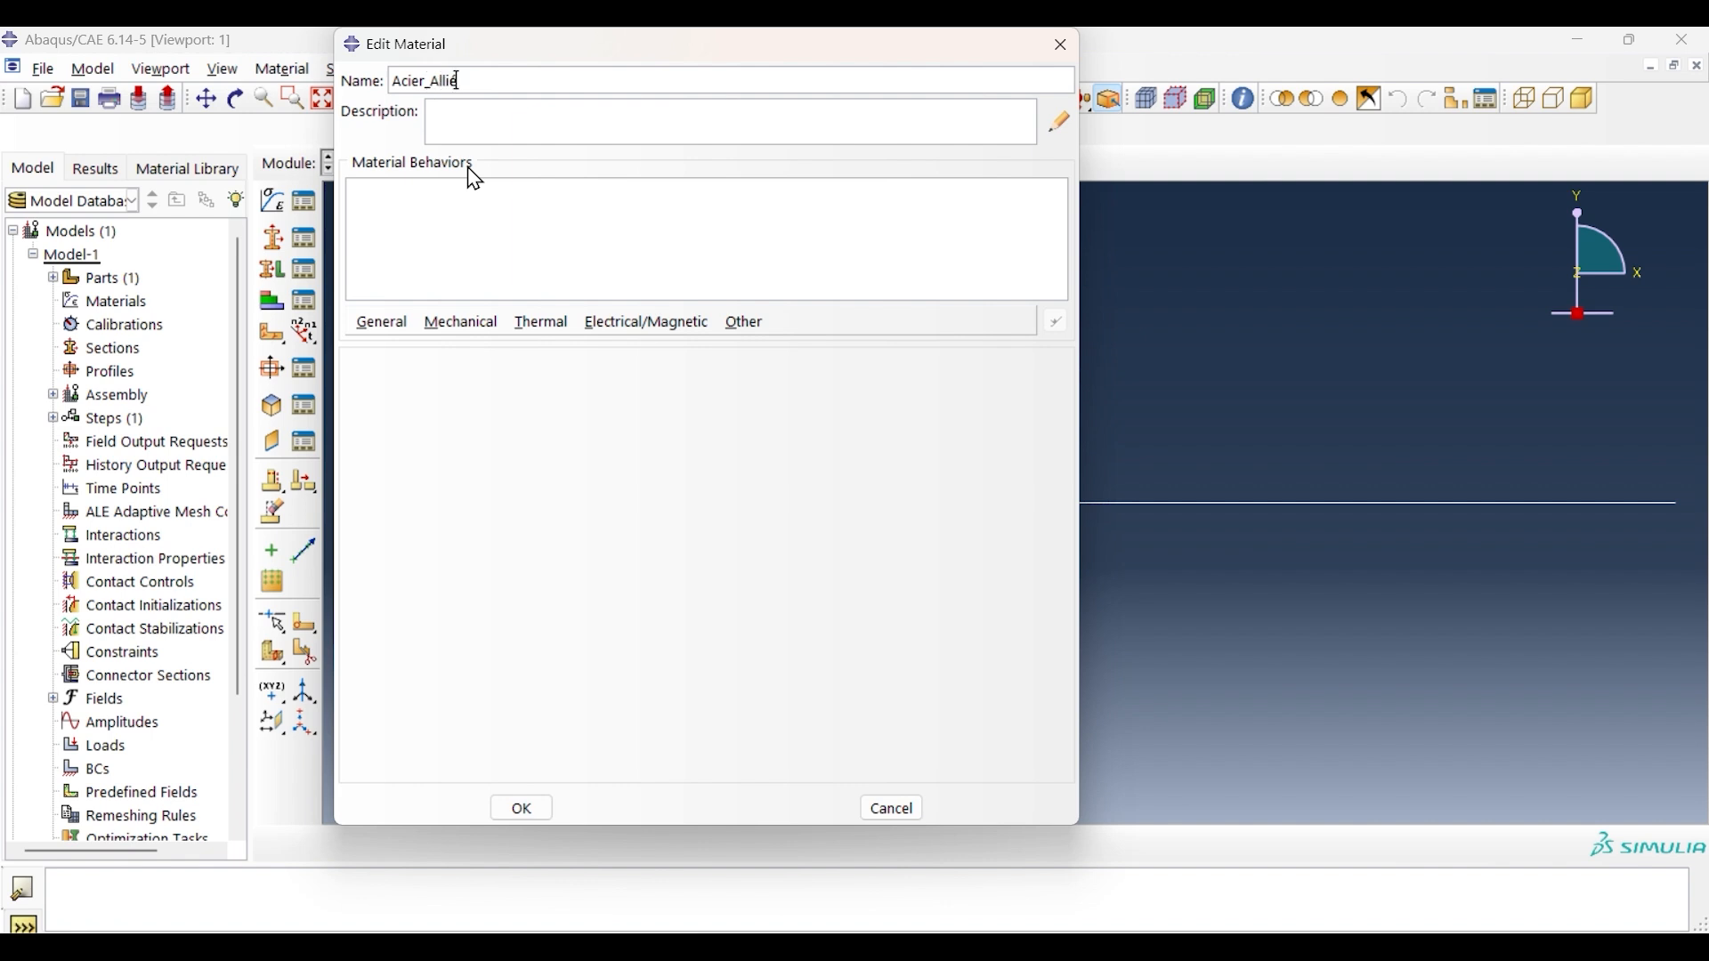
{"action": "left_click", "coordinate": [466, 322]}
{"action": "mouse_move", "coordinate": [622, 345]}
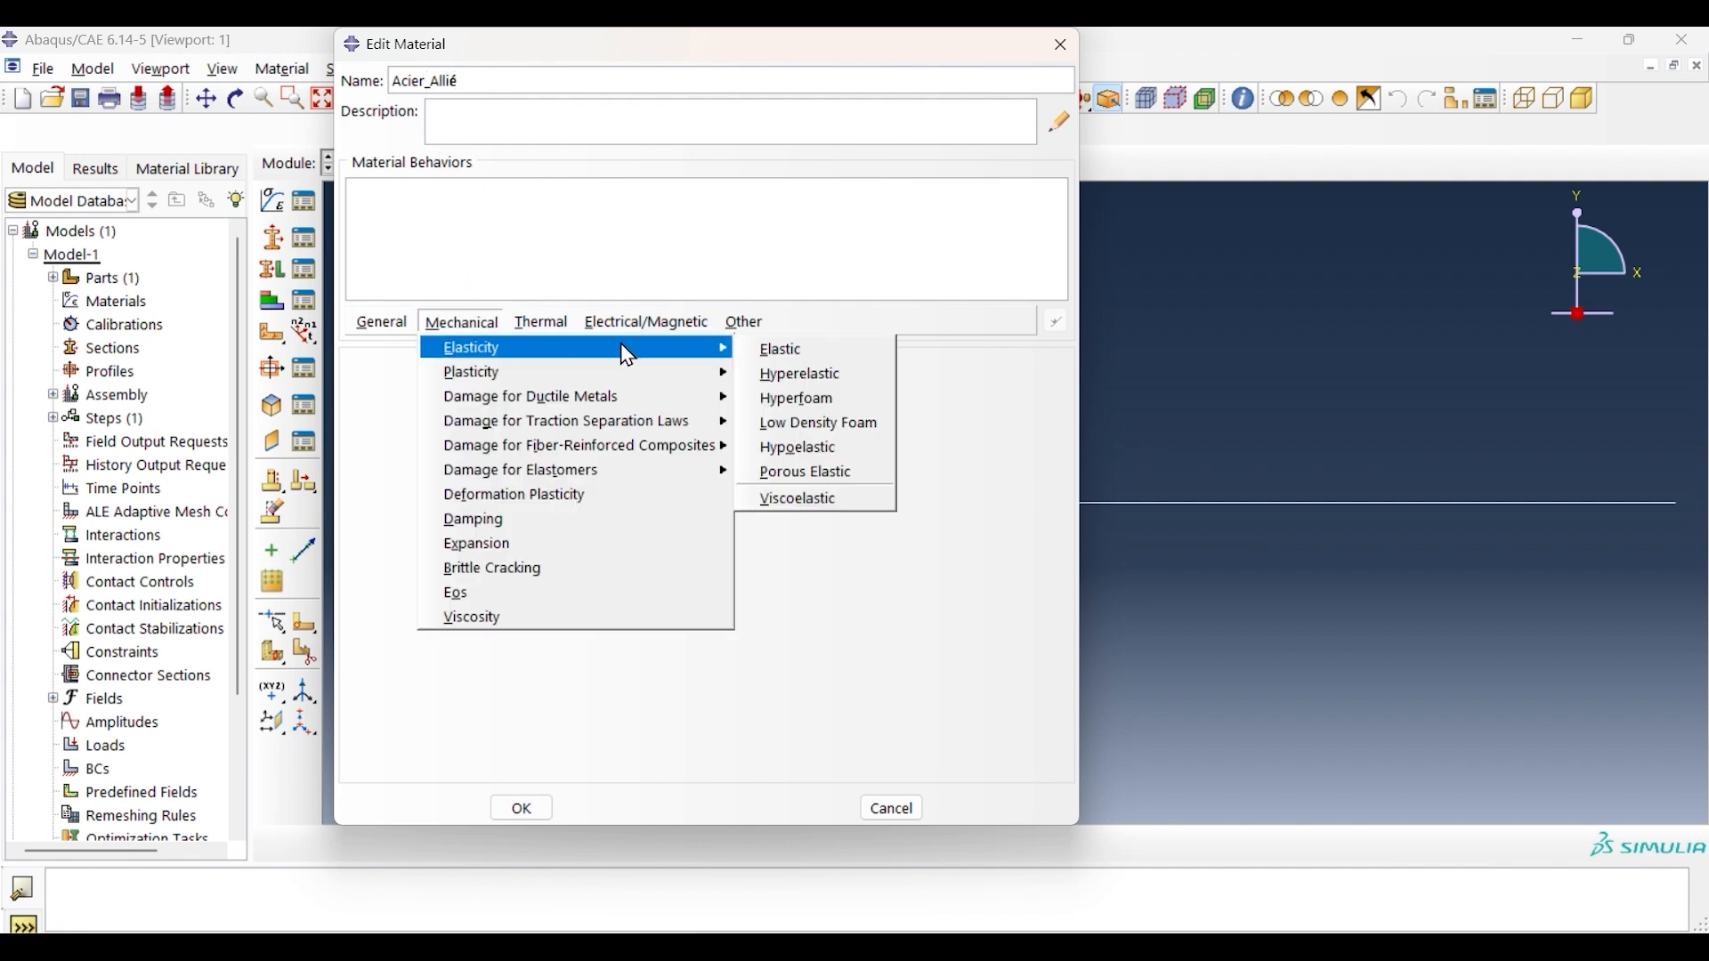
{"action": "left_click", "coordinate": [777, 354]}
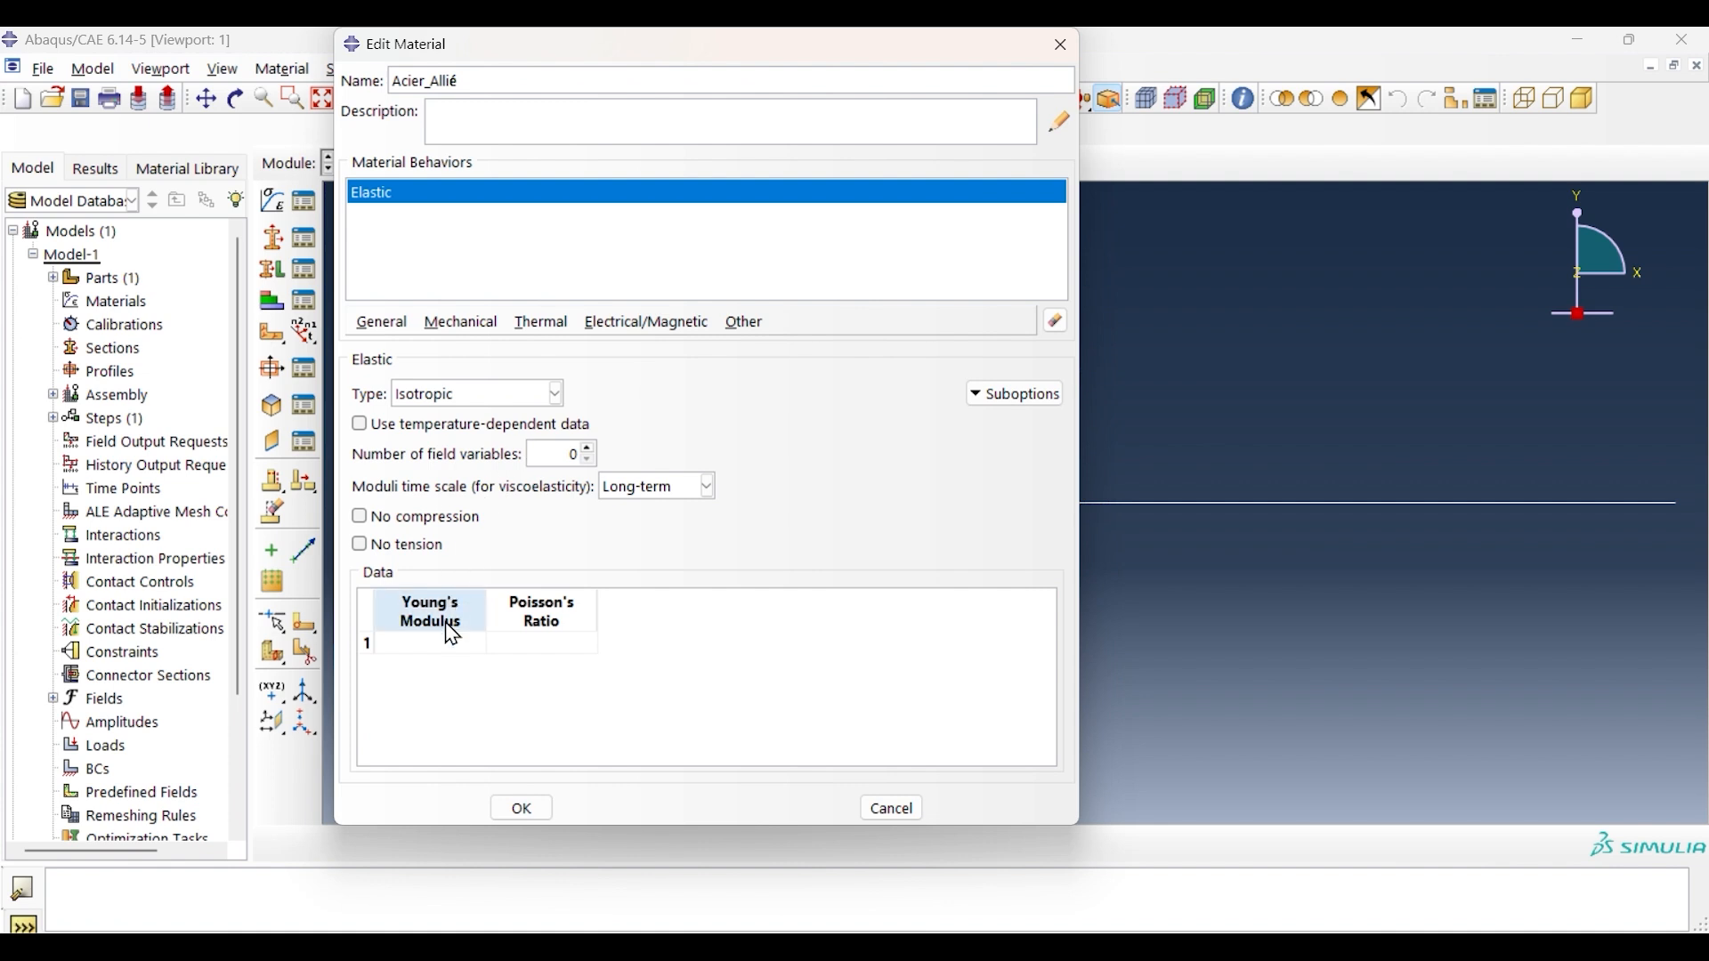
Set the material's Young's modulus to 210000 and Poisson's ratio to 0, and save the material.
{"action": "left_click", "coordinate": [439, 640]}
{"action": "type", "text": "210000"}
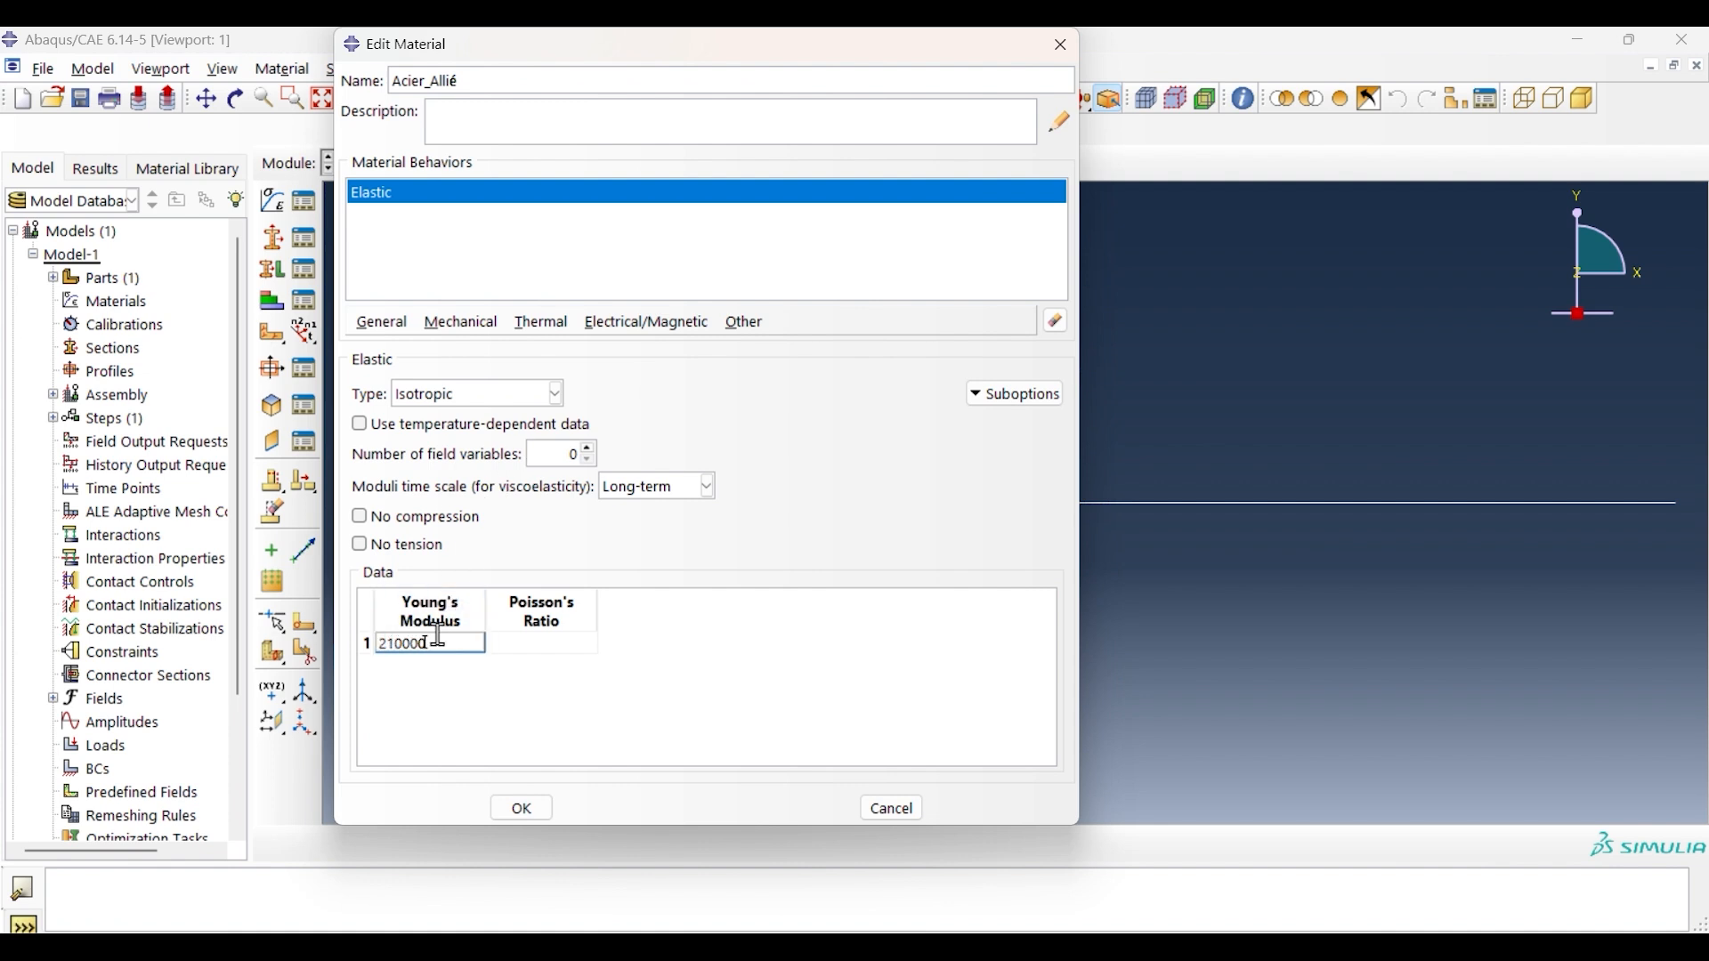
{"action": "key", "text": "Tab"}
{"action": "type", "text": "0"}
{"action": "left_click", "coordinate": [502, 805]}
Create a beam section of material Acier_Allié with a new circular profile of radius 2.5.
{"action": "left_click", "coordinate": [276, 236]}
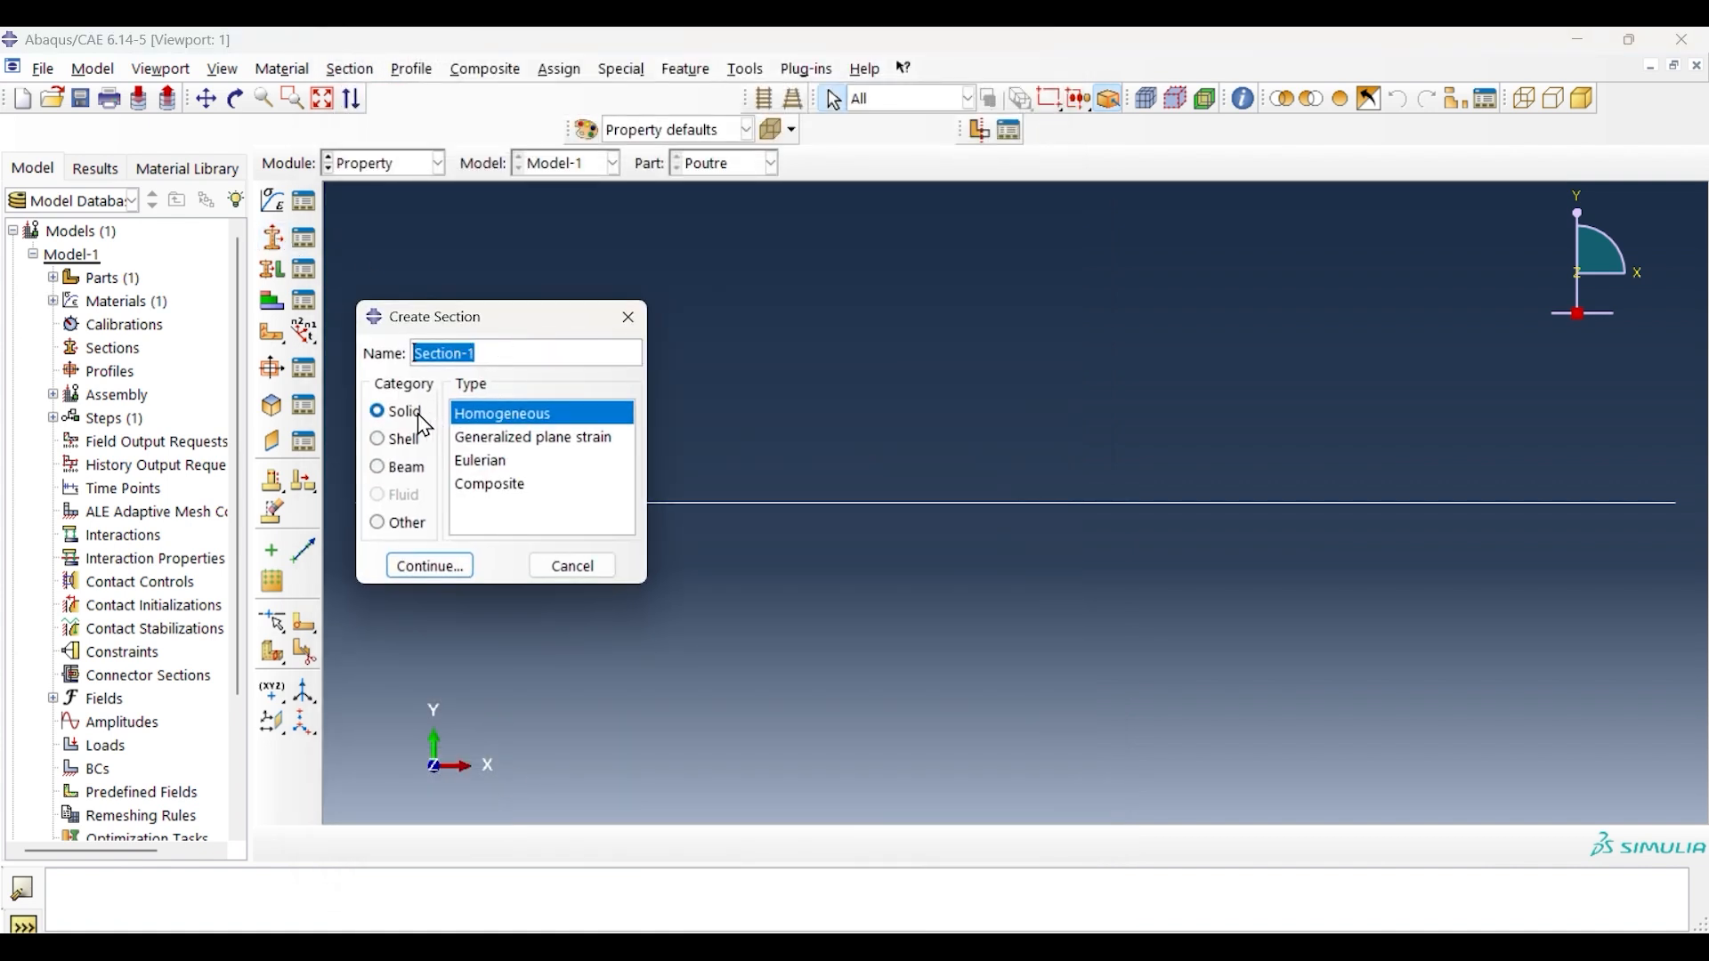
{"action": "left_click", "coordinate": [382, 467]}
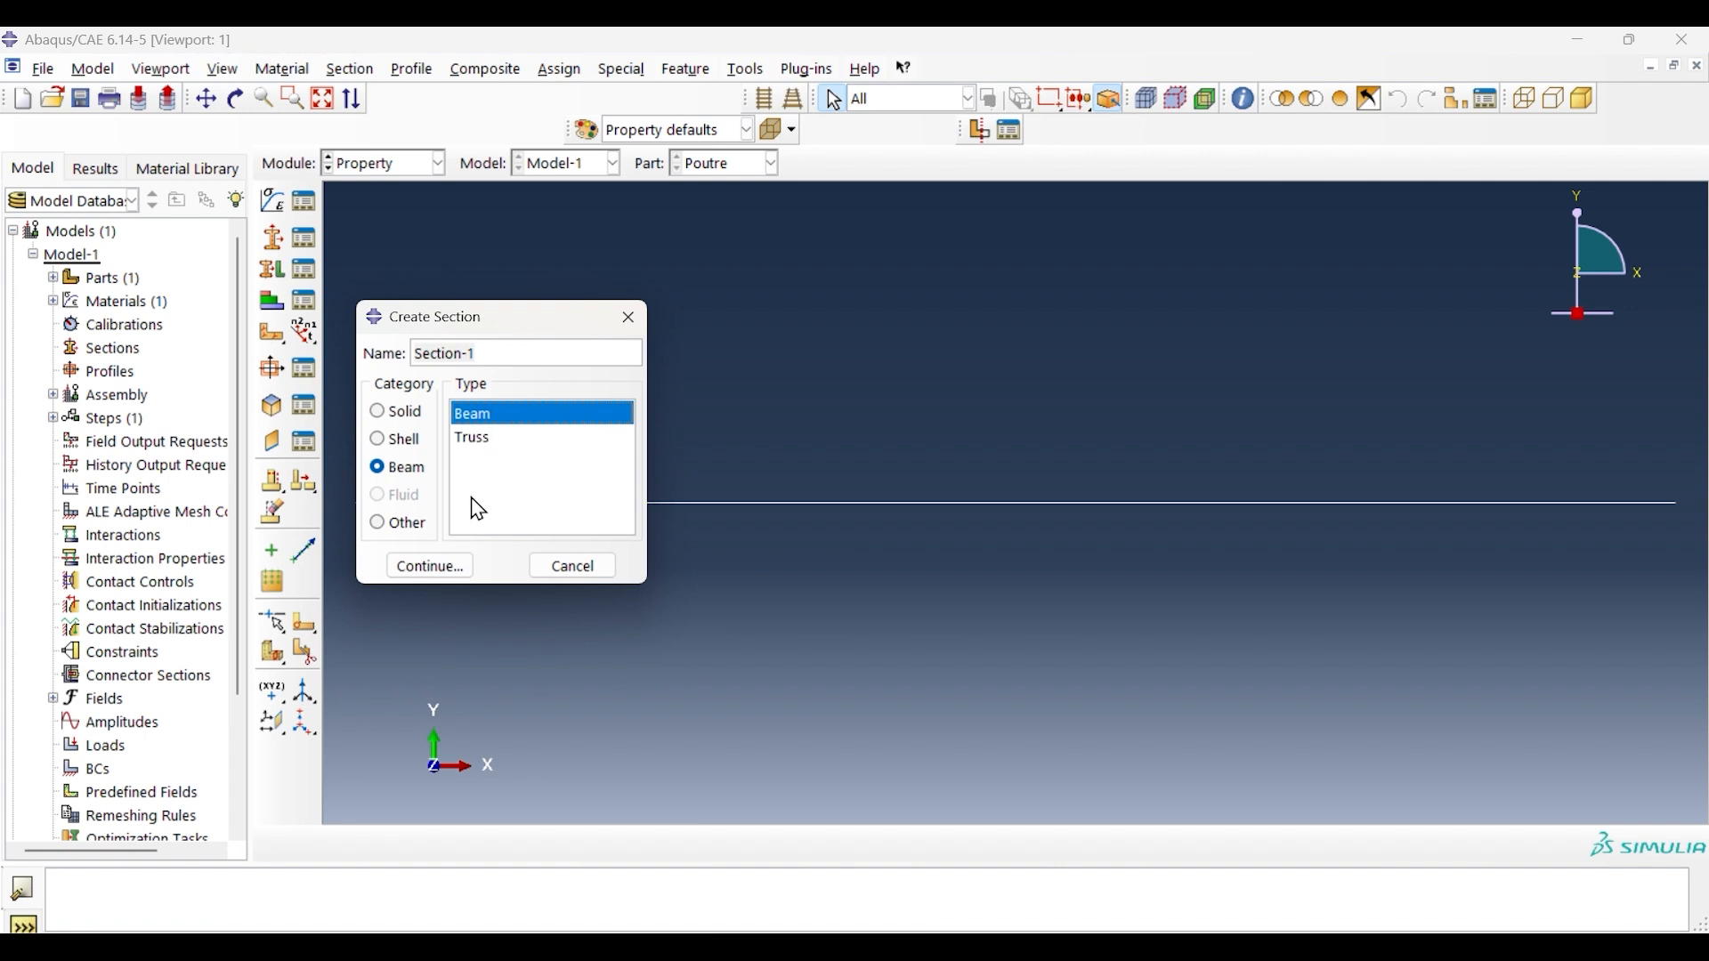
{"action": "left_click", "coordinate": [445, 567]}
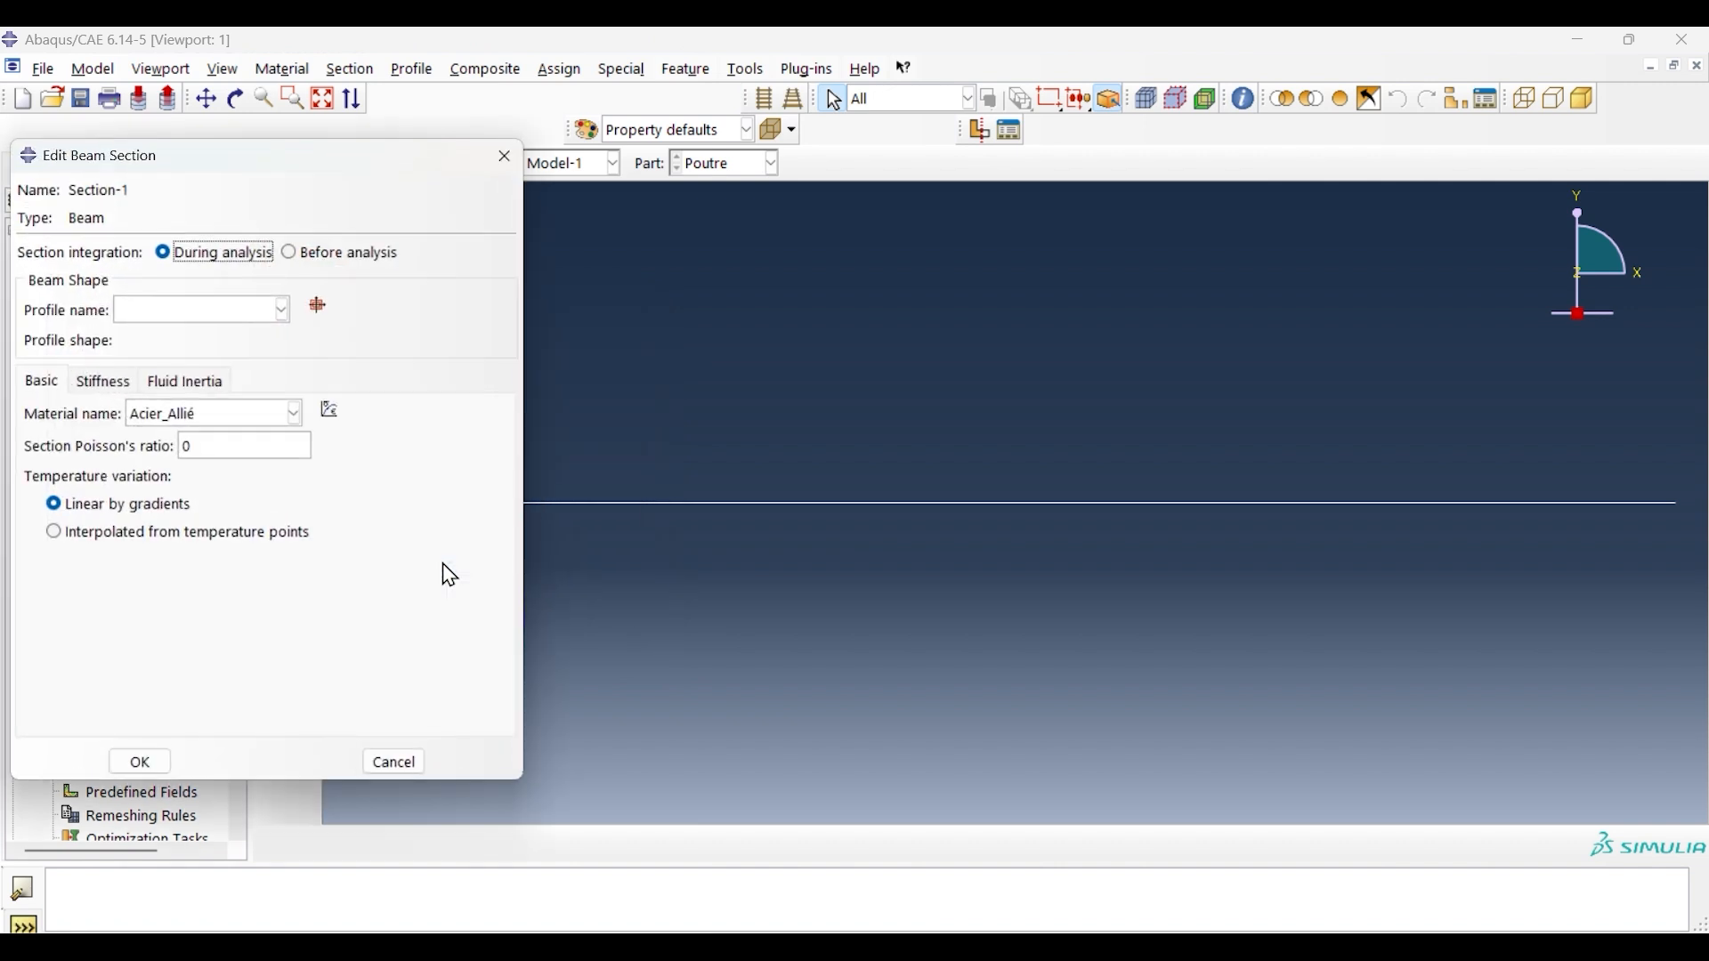
{"action": "left_click", "coordinate": [318, 306]}
{"action": "left_click", "coordinate": [84, 291]}
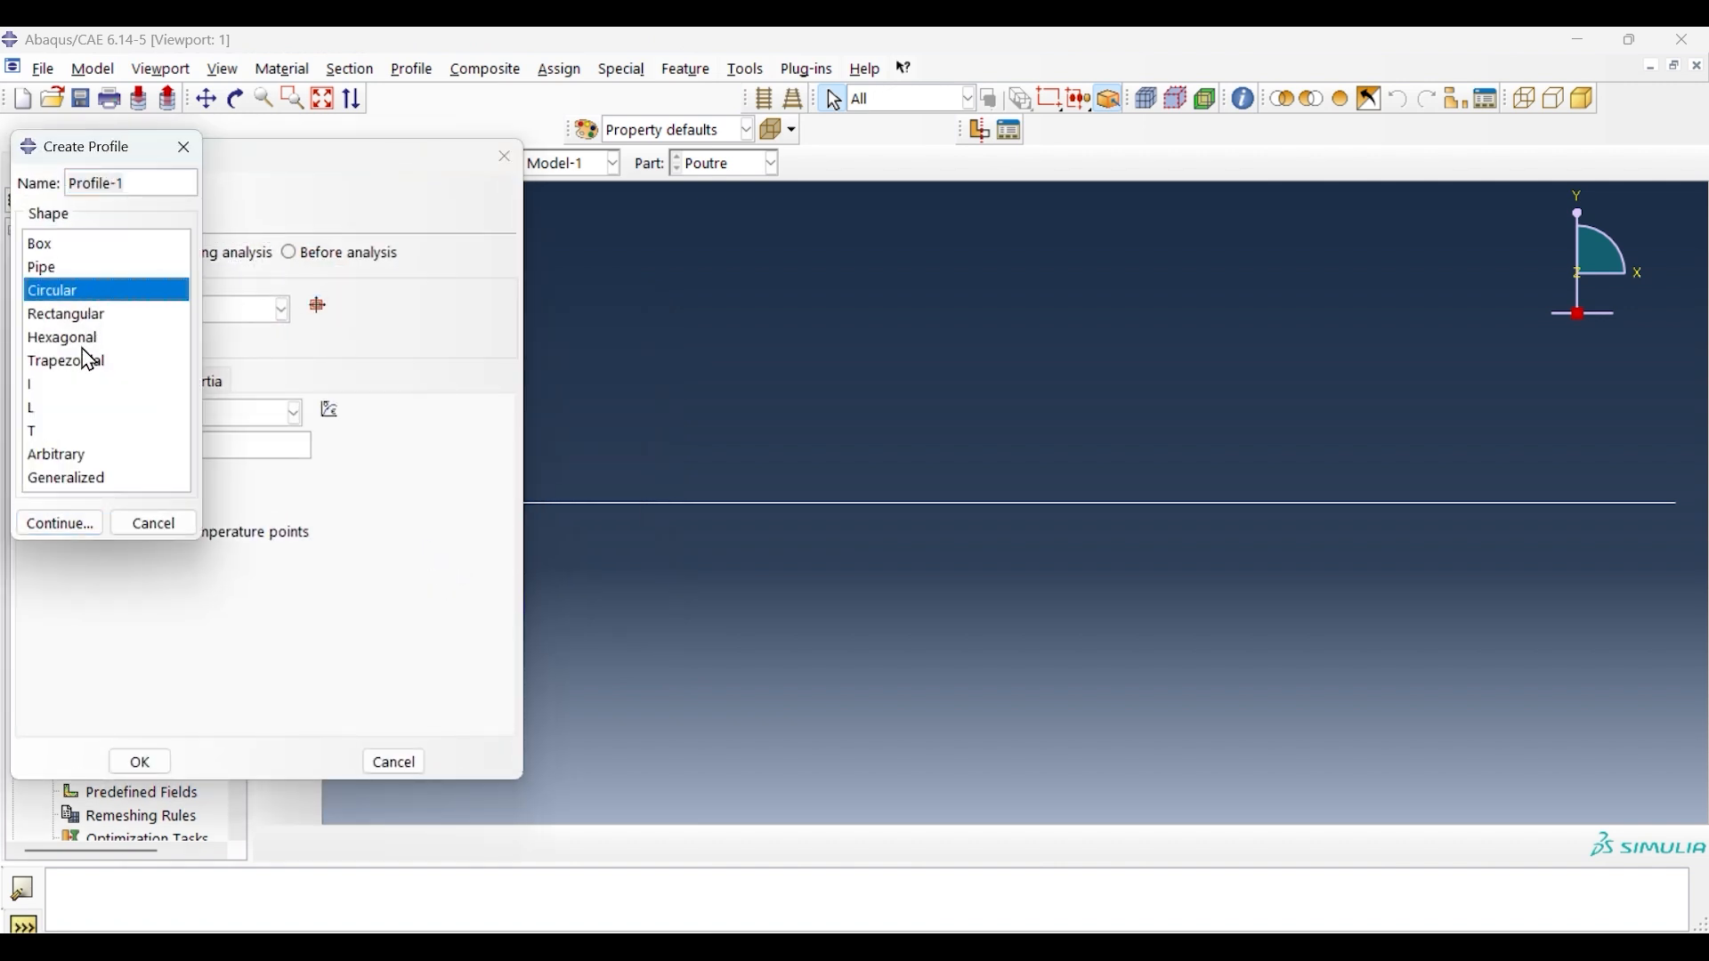
{"action": "left_click", "coordinate": [60, 525]}
{"action": "type", "text": "2.5"}
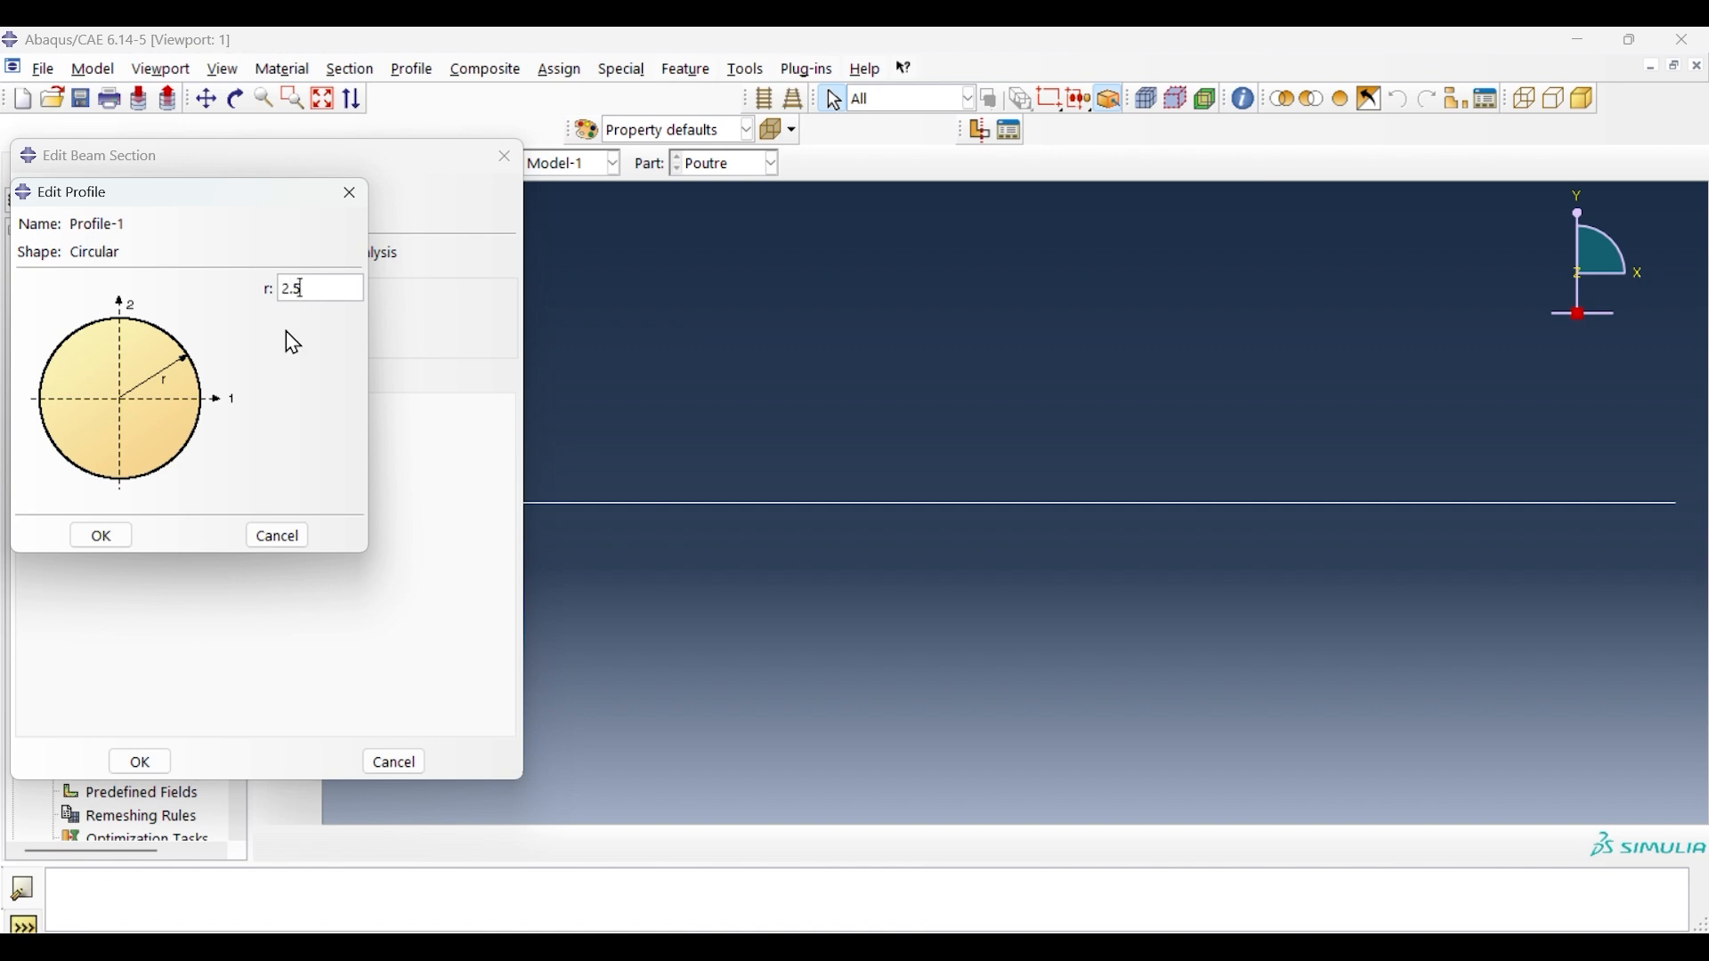
{"action": "left_click", "coordinate": [78, 541]}
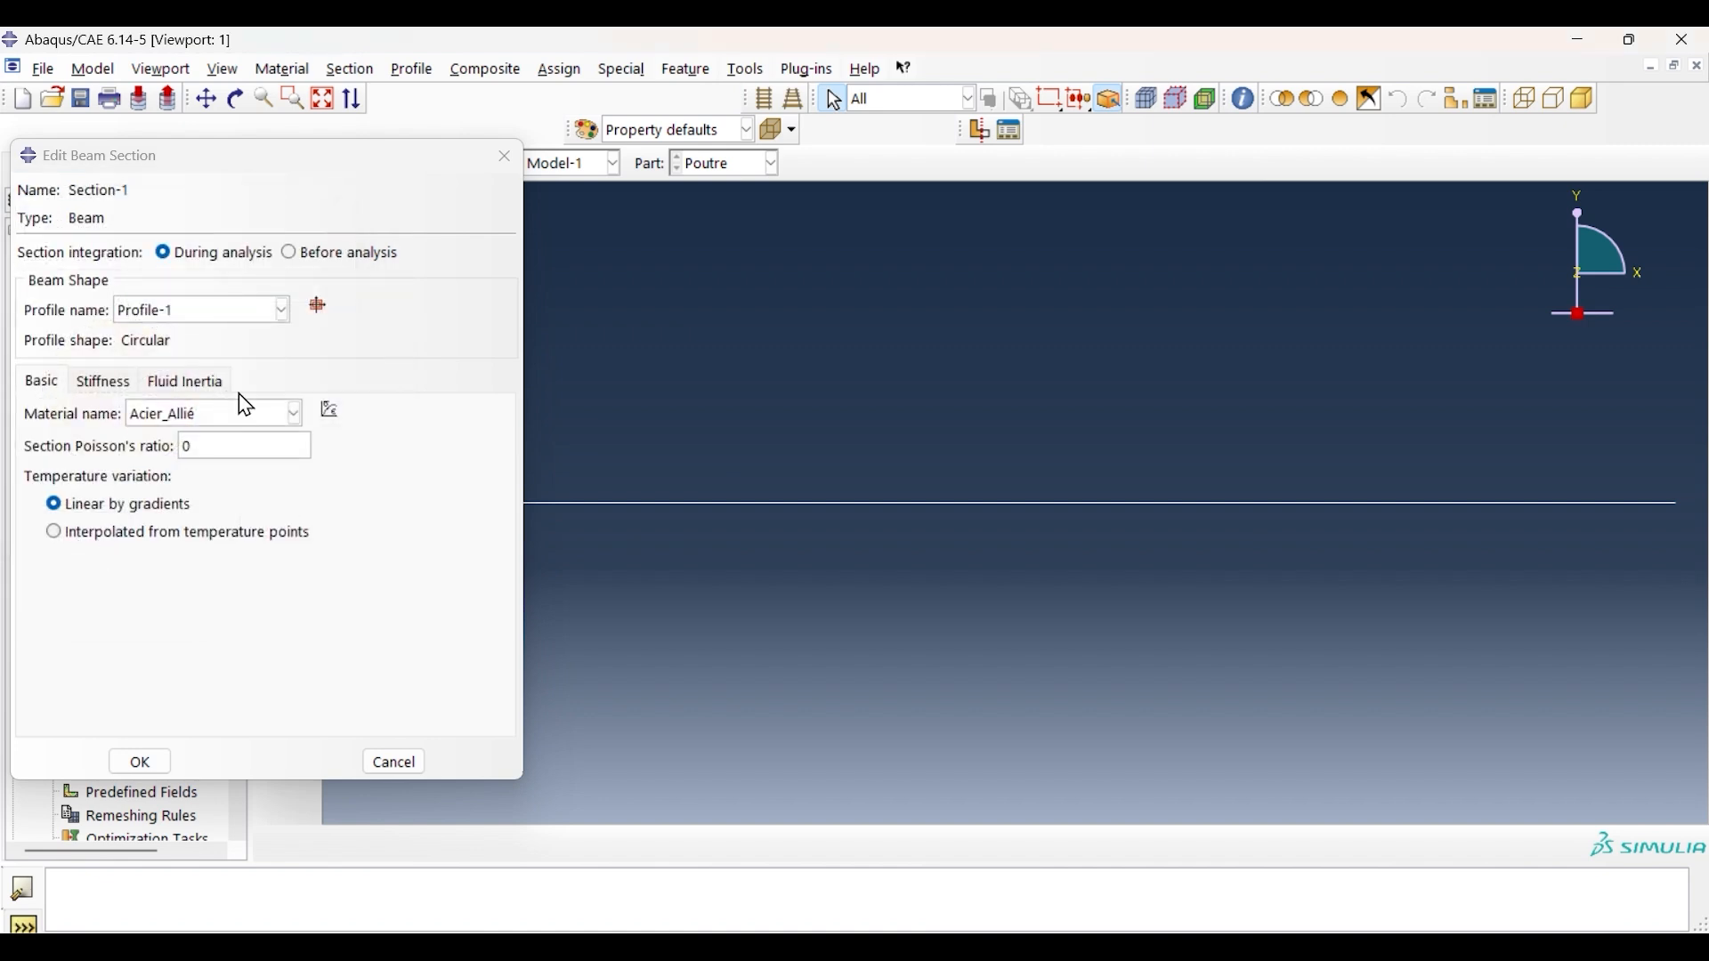
{"action": "left_click", "coordinate": [135, 765]}
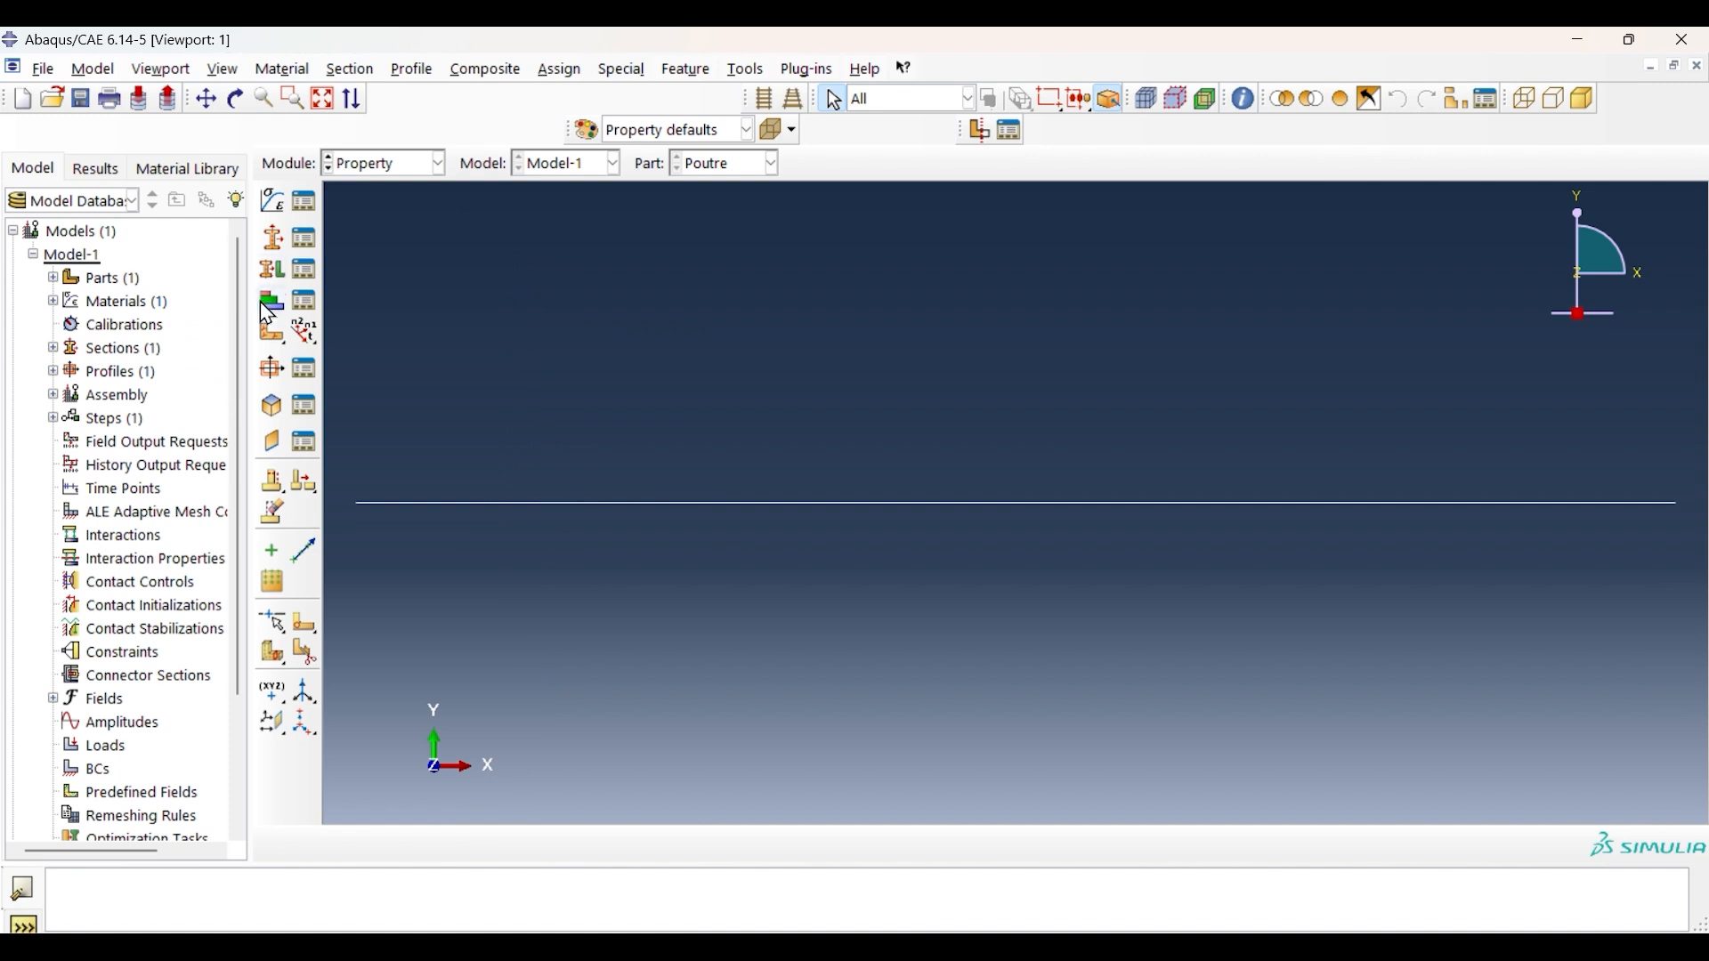
Assign Section-1 to the whole wire of the Poutre part.
{"action": "left_click", "coordinate": [273, 270]}
{"action": "left_click", "coordinate": [409, 504]}
{"action": "left_click", "coordinate": [837, 846]}
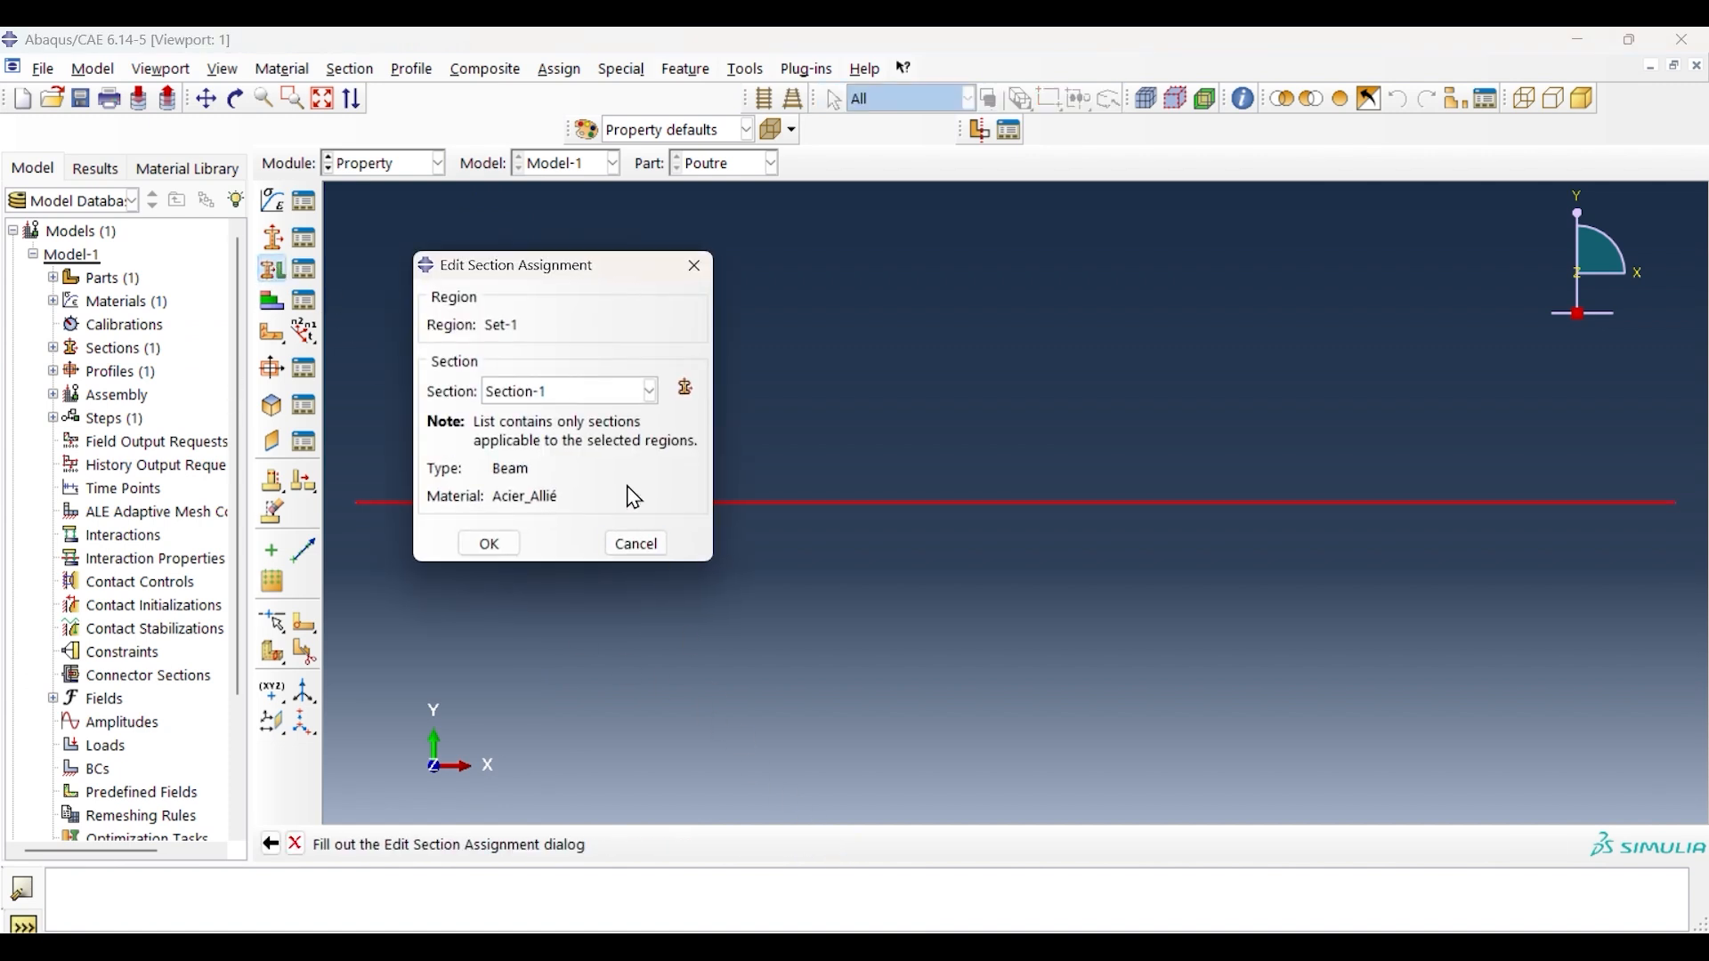
{"action": "left_click", "coordinate": [649, 392]}
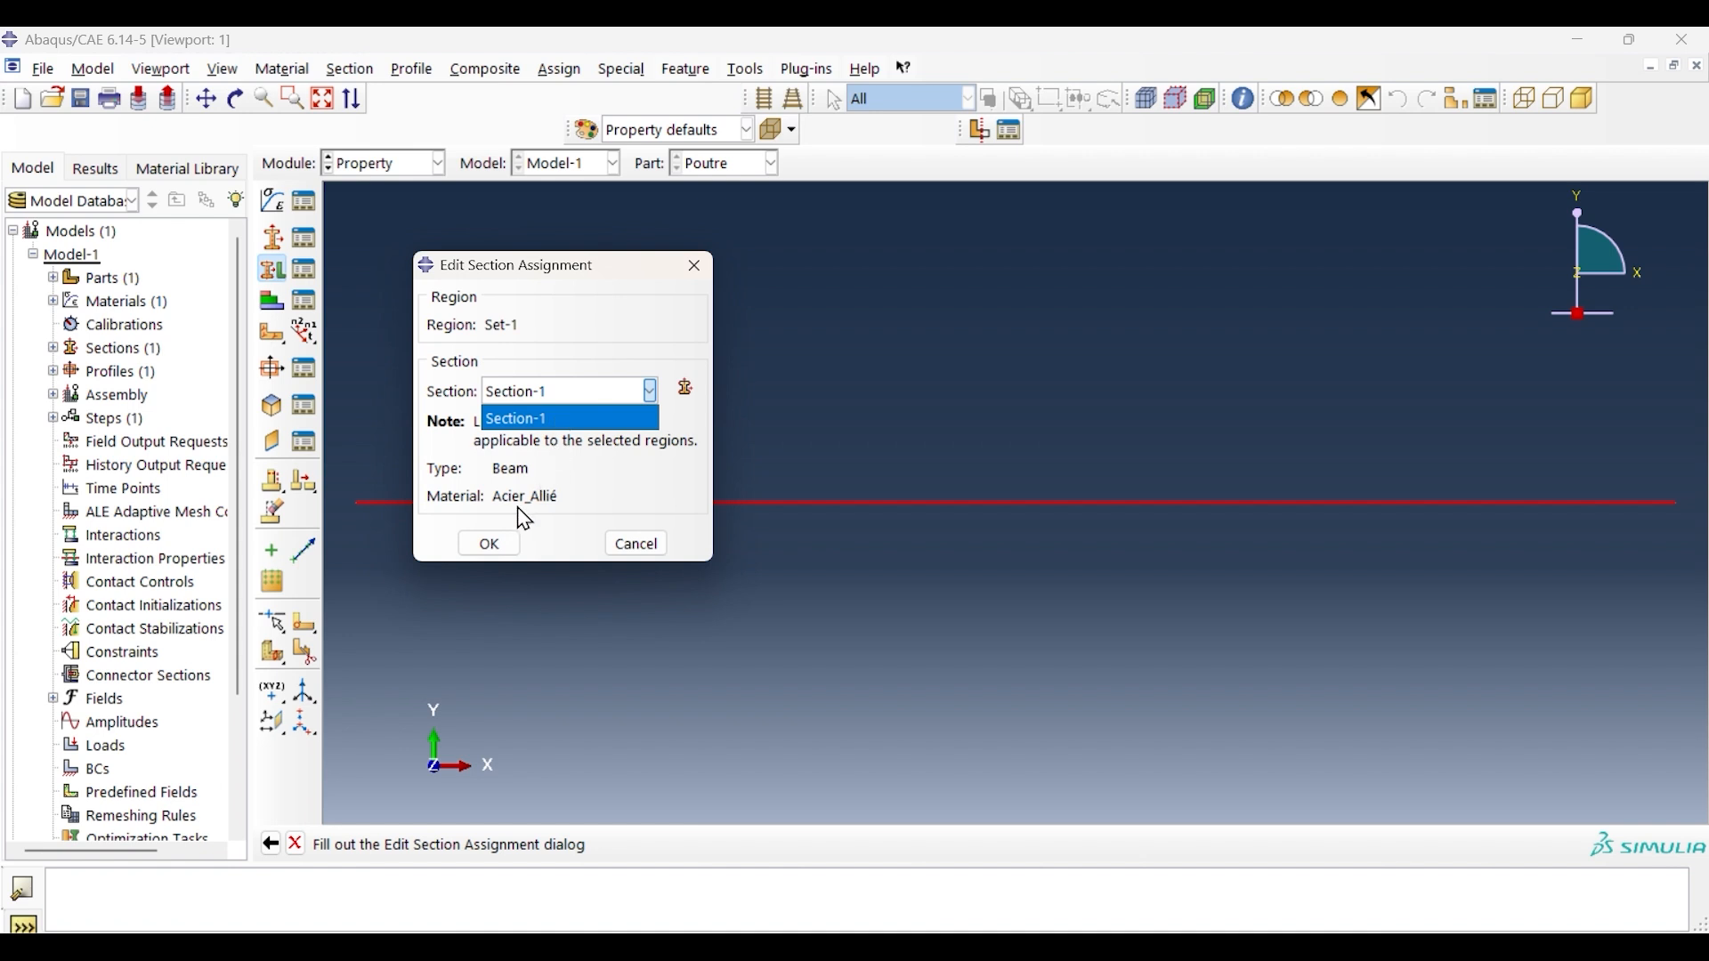
{"action": "left_click", "coordinate": [500, 549]}
{"action": "left_click", "coordinate": [495, 543]}
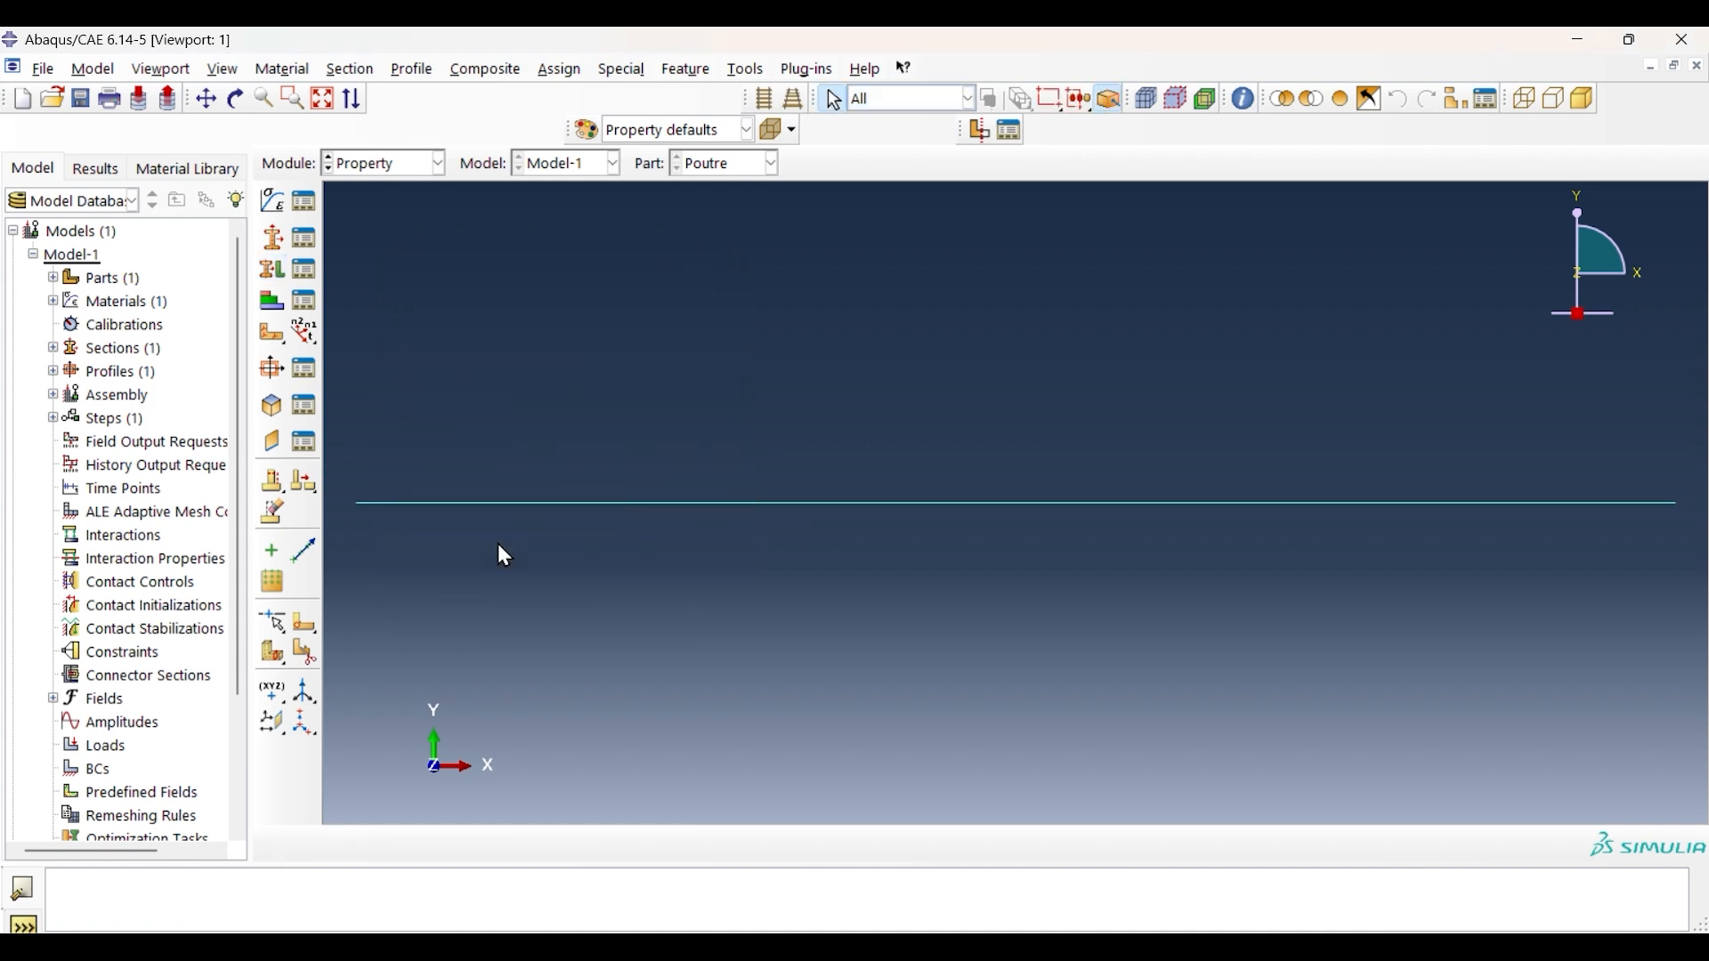
Assign a beam section orientation to the wire with the n1 direction 0.0,0.0,-1.0.
{"action": "left_click", "coordinate": [304, 333]}
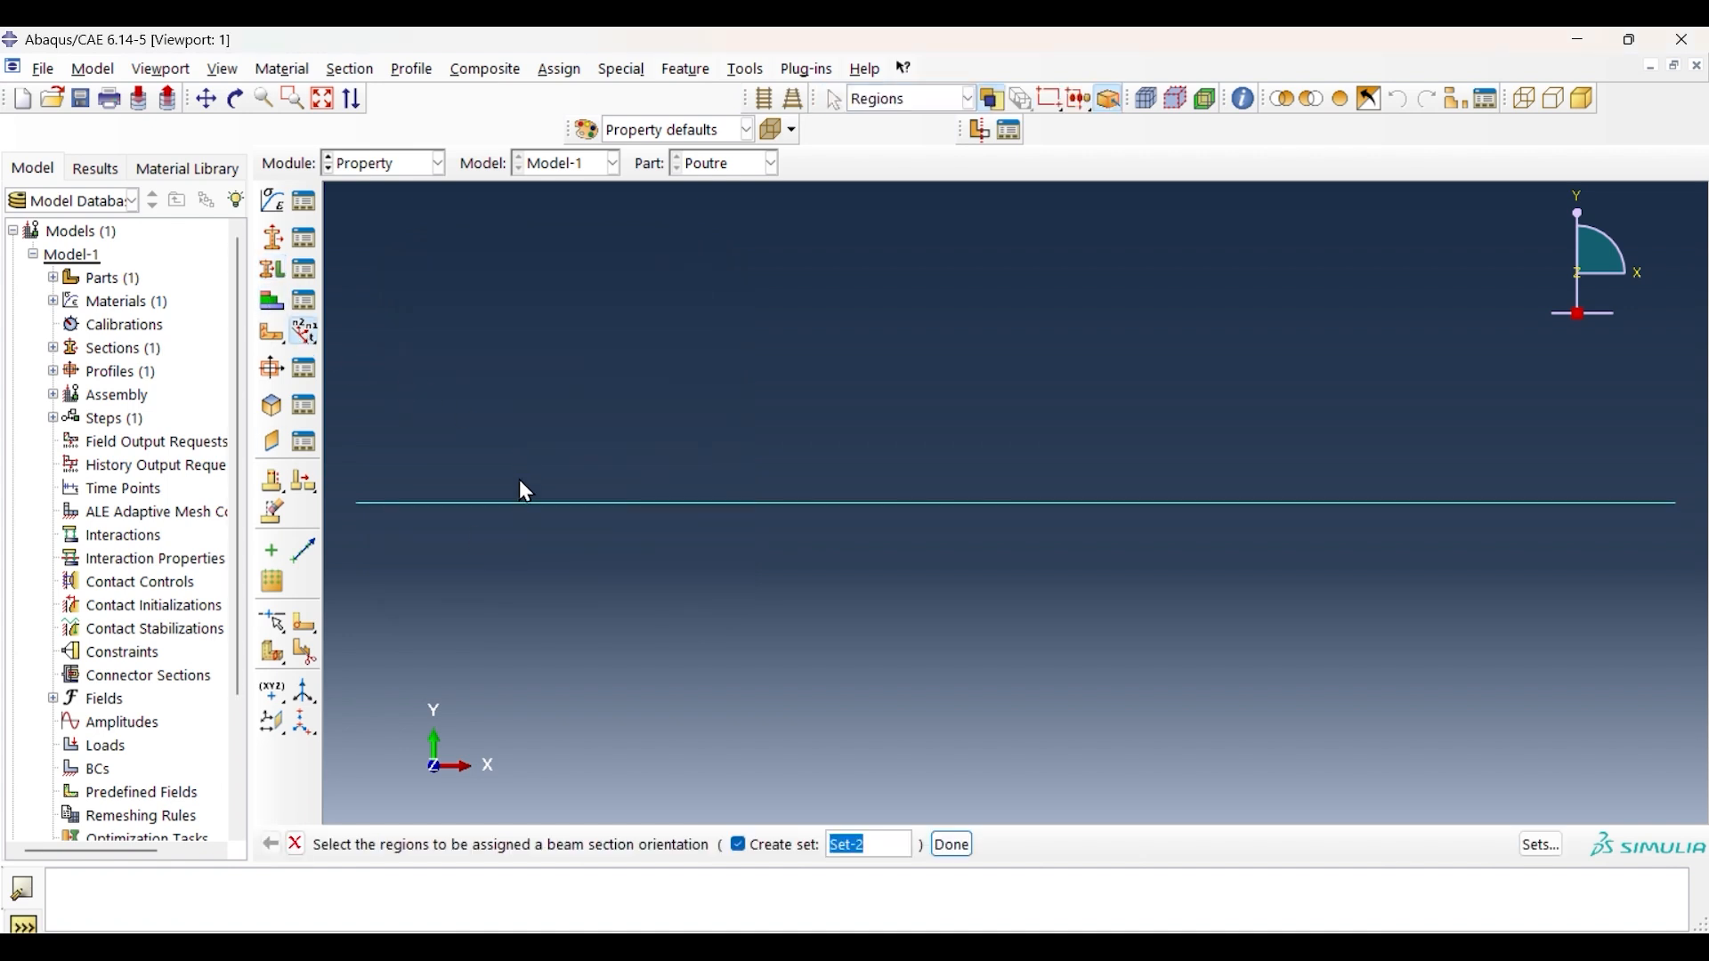
{"action": "left_click", "coordinate": [526, 504]}
{"action": "left_click", "coordinate": [946, 845]}
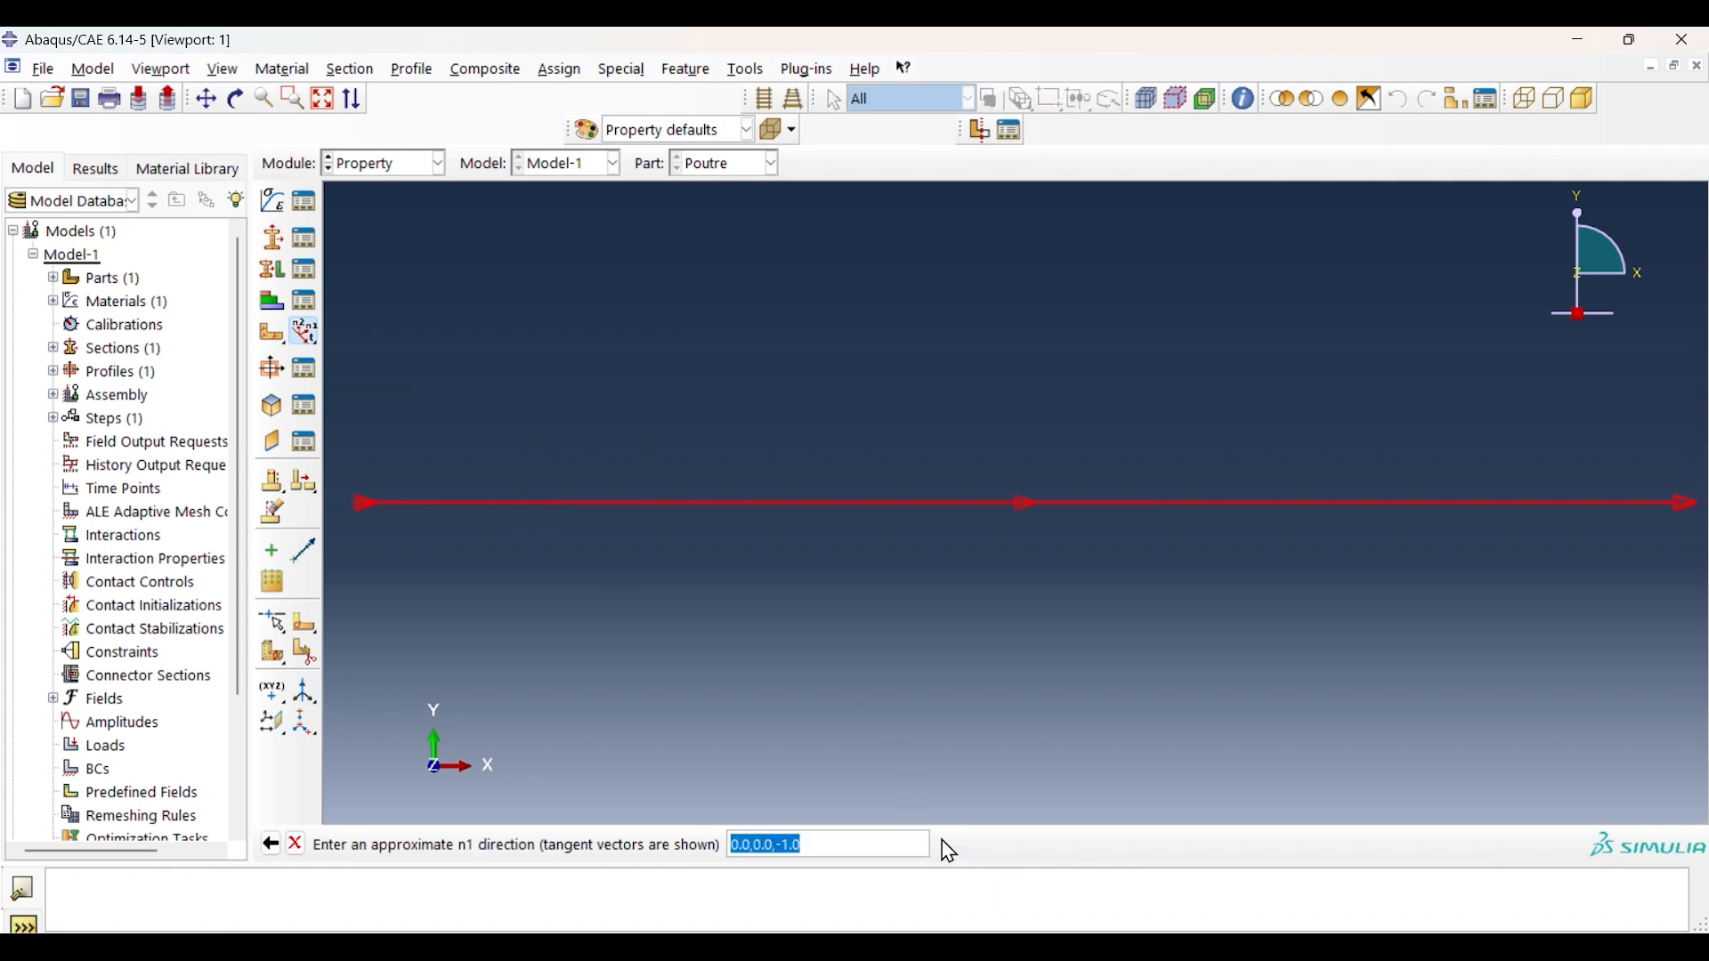
{"action": "left_click", "coordinate": [822, 842]}
{"action": "key", "text": "Return"}
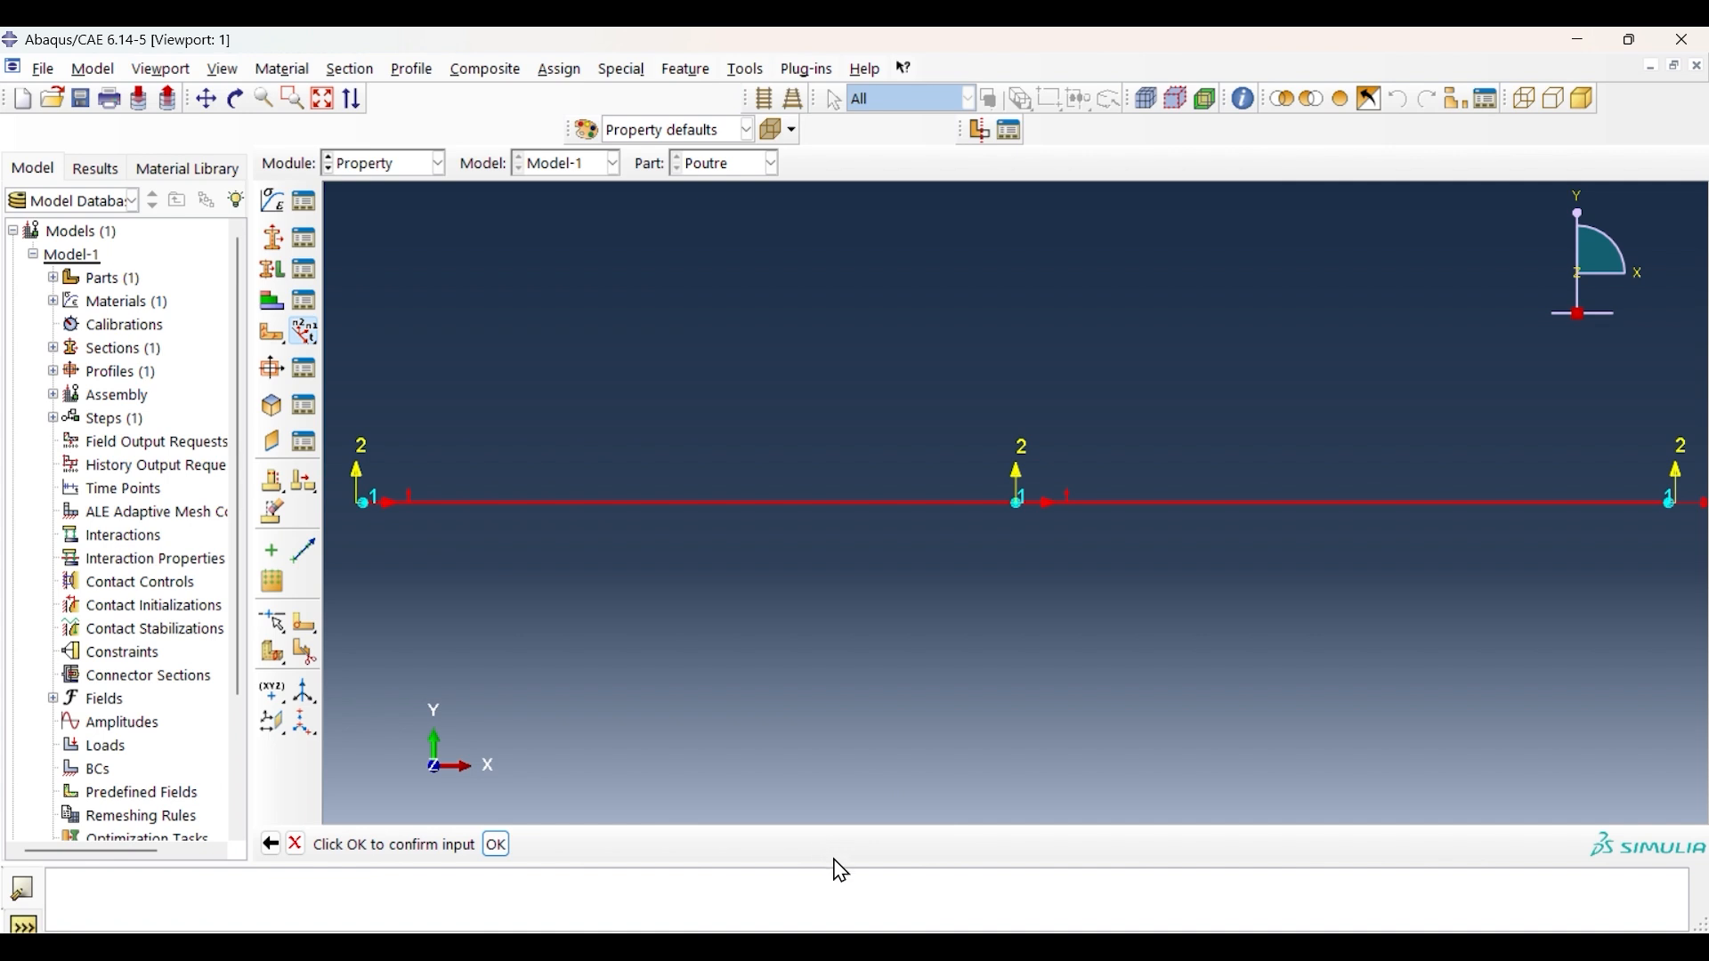
{"action": "left_click", "coordinate": [492, 845]}
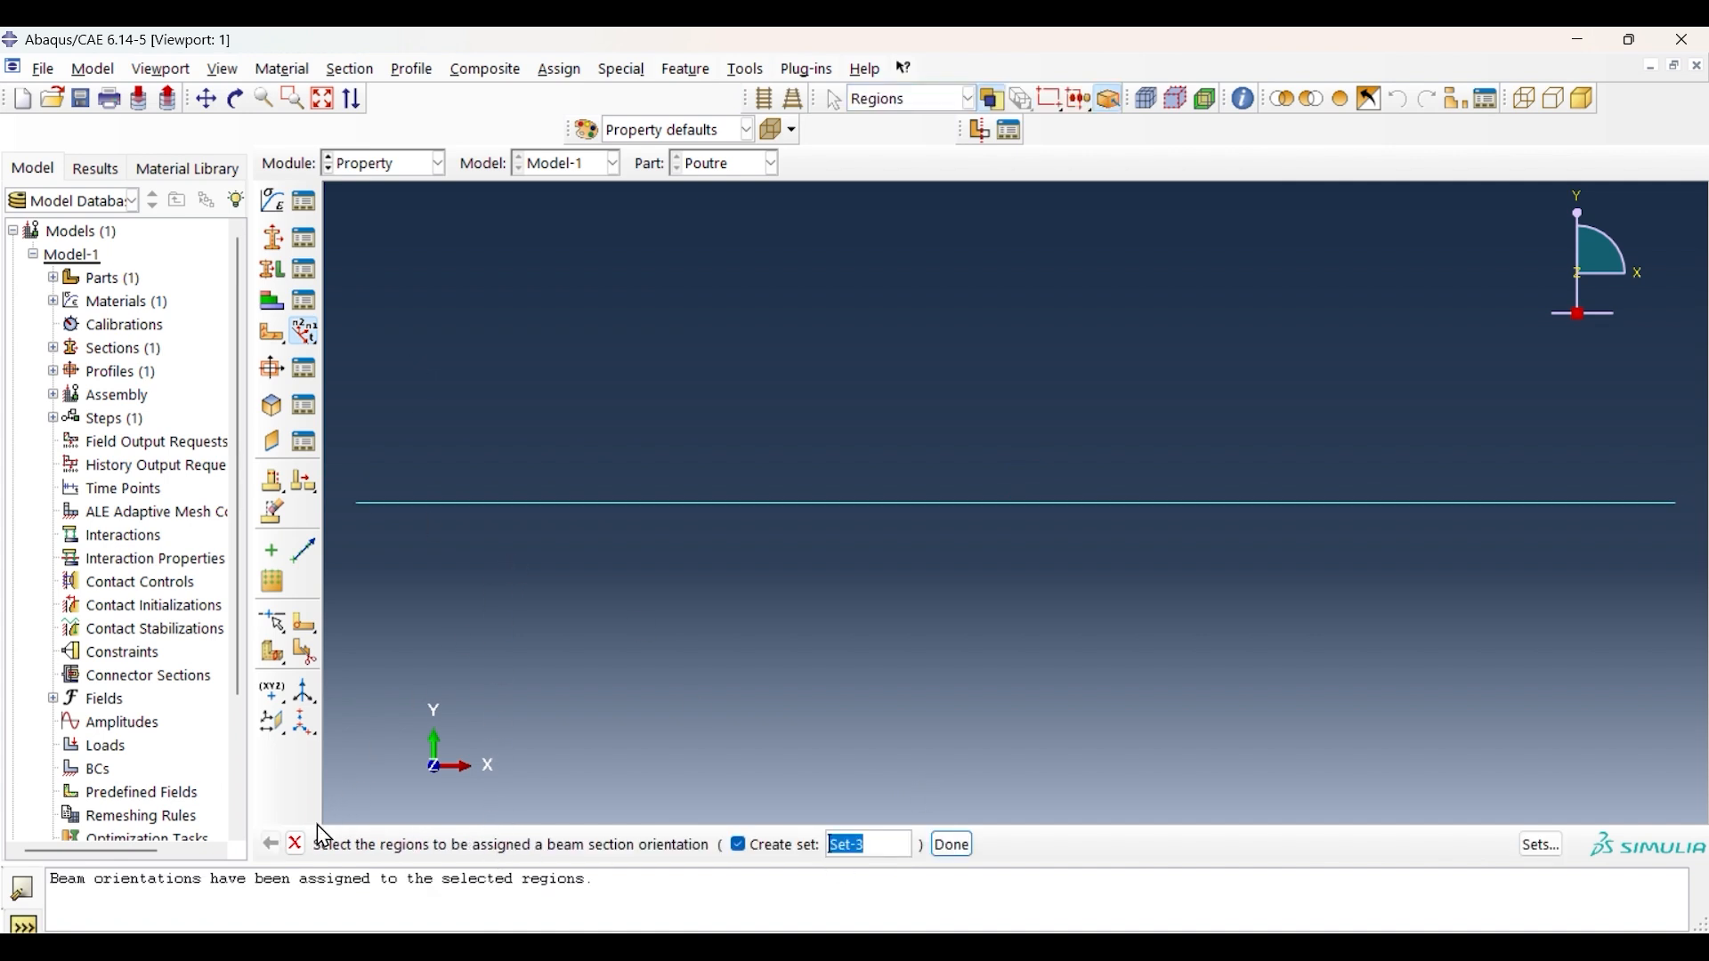
{"action": "left_click", "coordinate": [295, 843]}
Create an independent instance (mesh on instance) of the Poutre part in the assembly.
{"action": "left_click", "coordinate": [440, 164]}
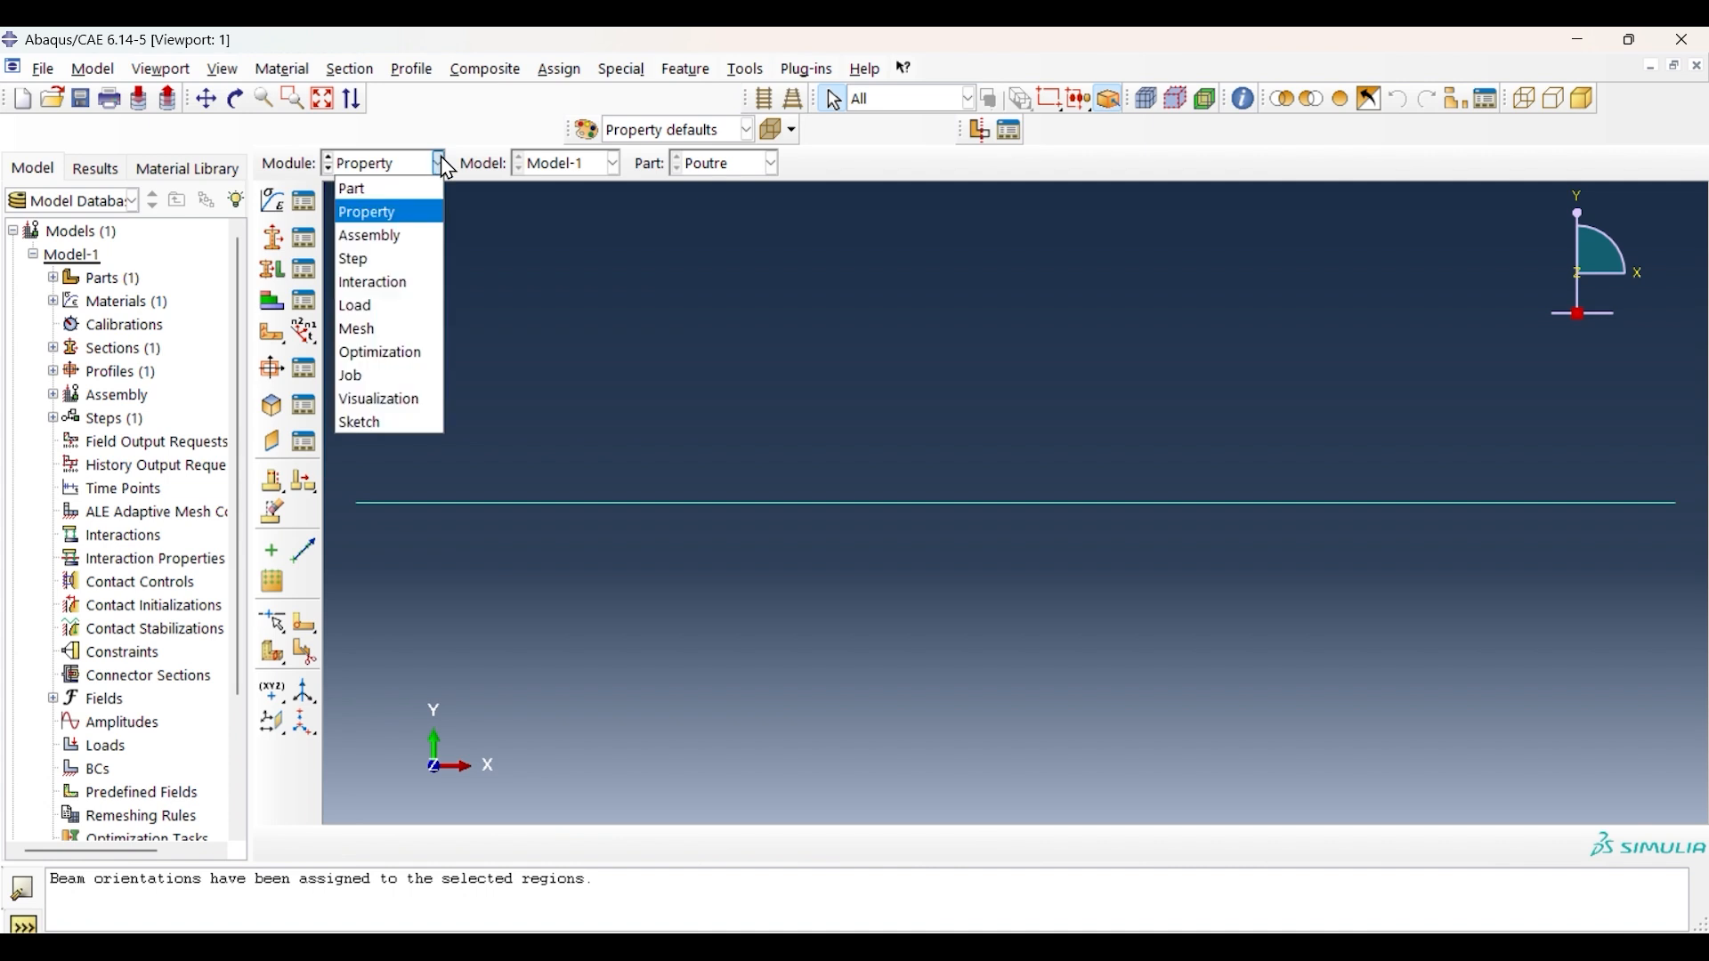
{"action": "left_click", "coordinate": [383, 236]}
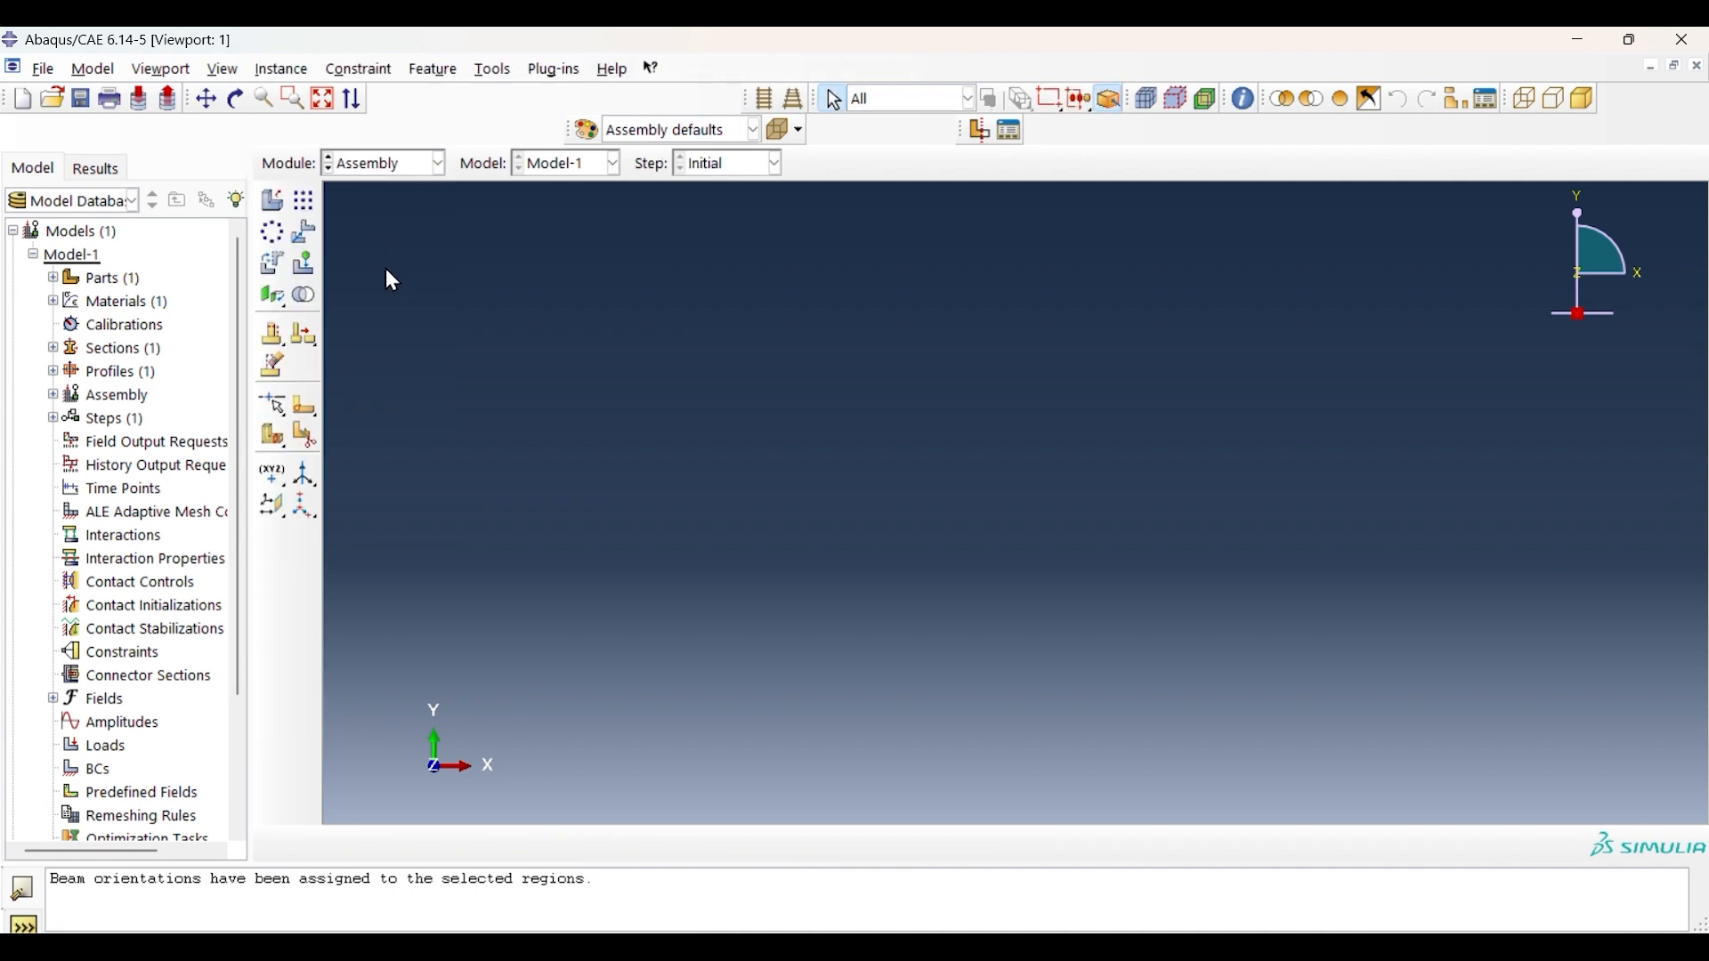
{"action": "left_click", "coordinate": [274, 201]}
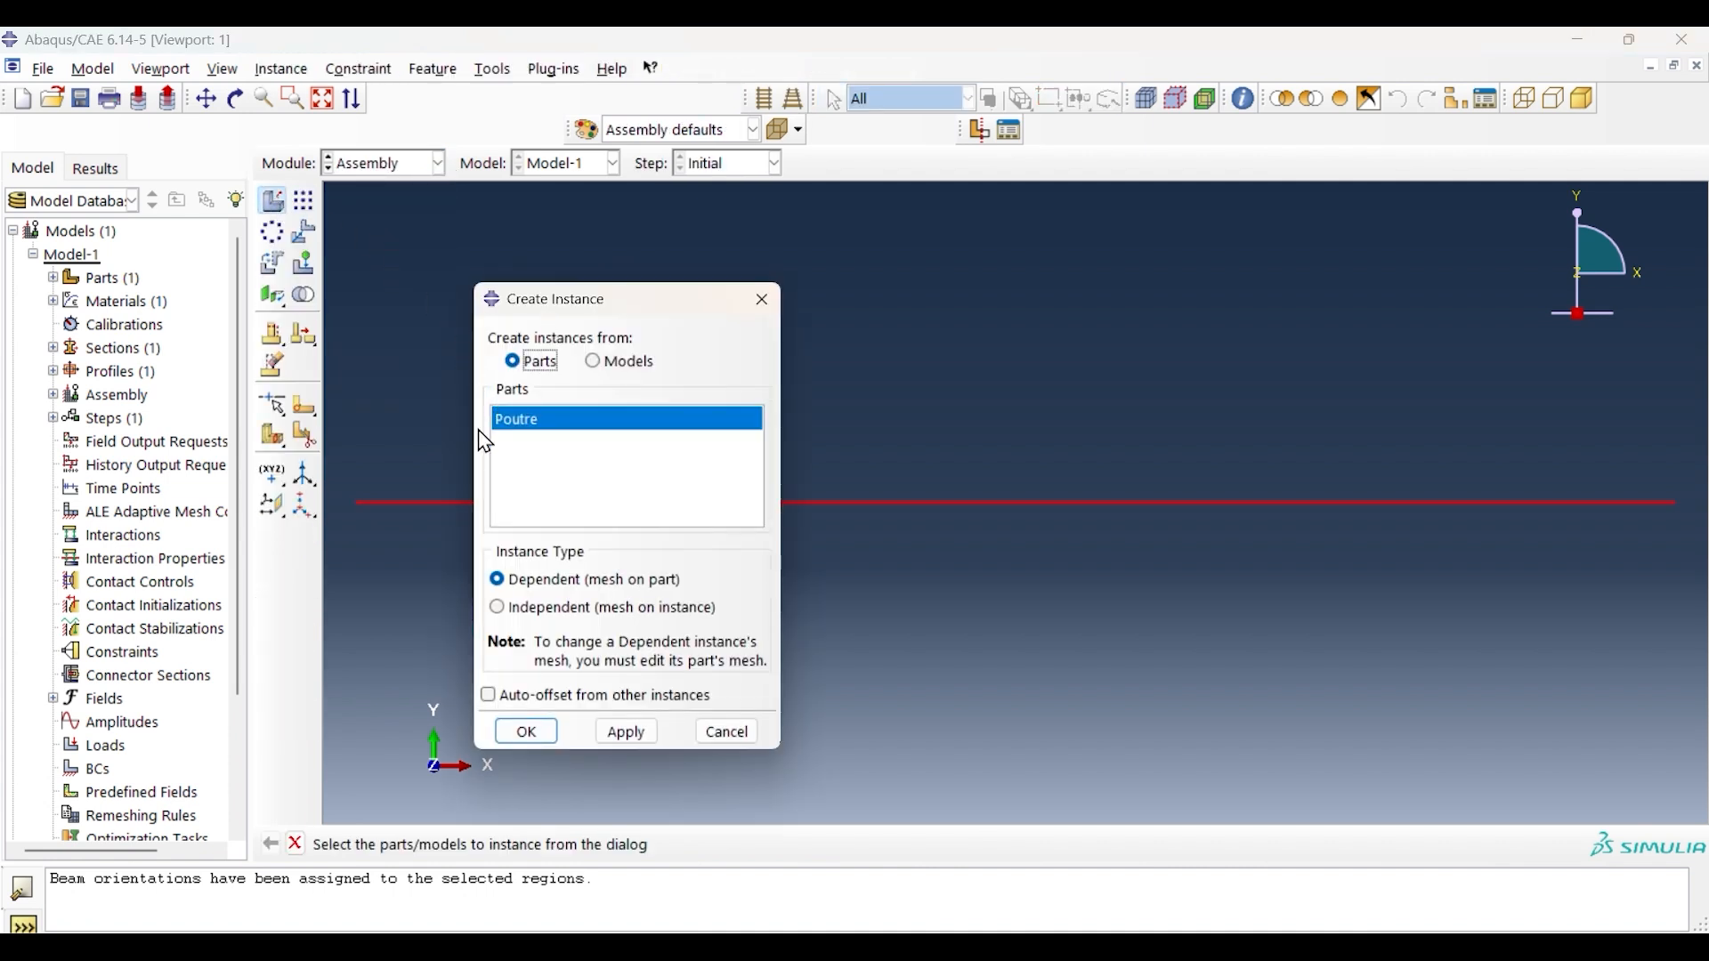
{"action": "left_click", "coordinate": [498, 609]}
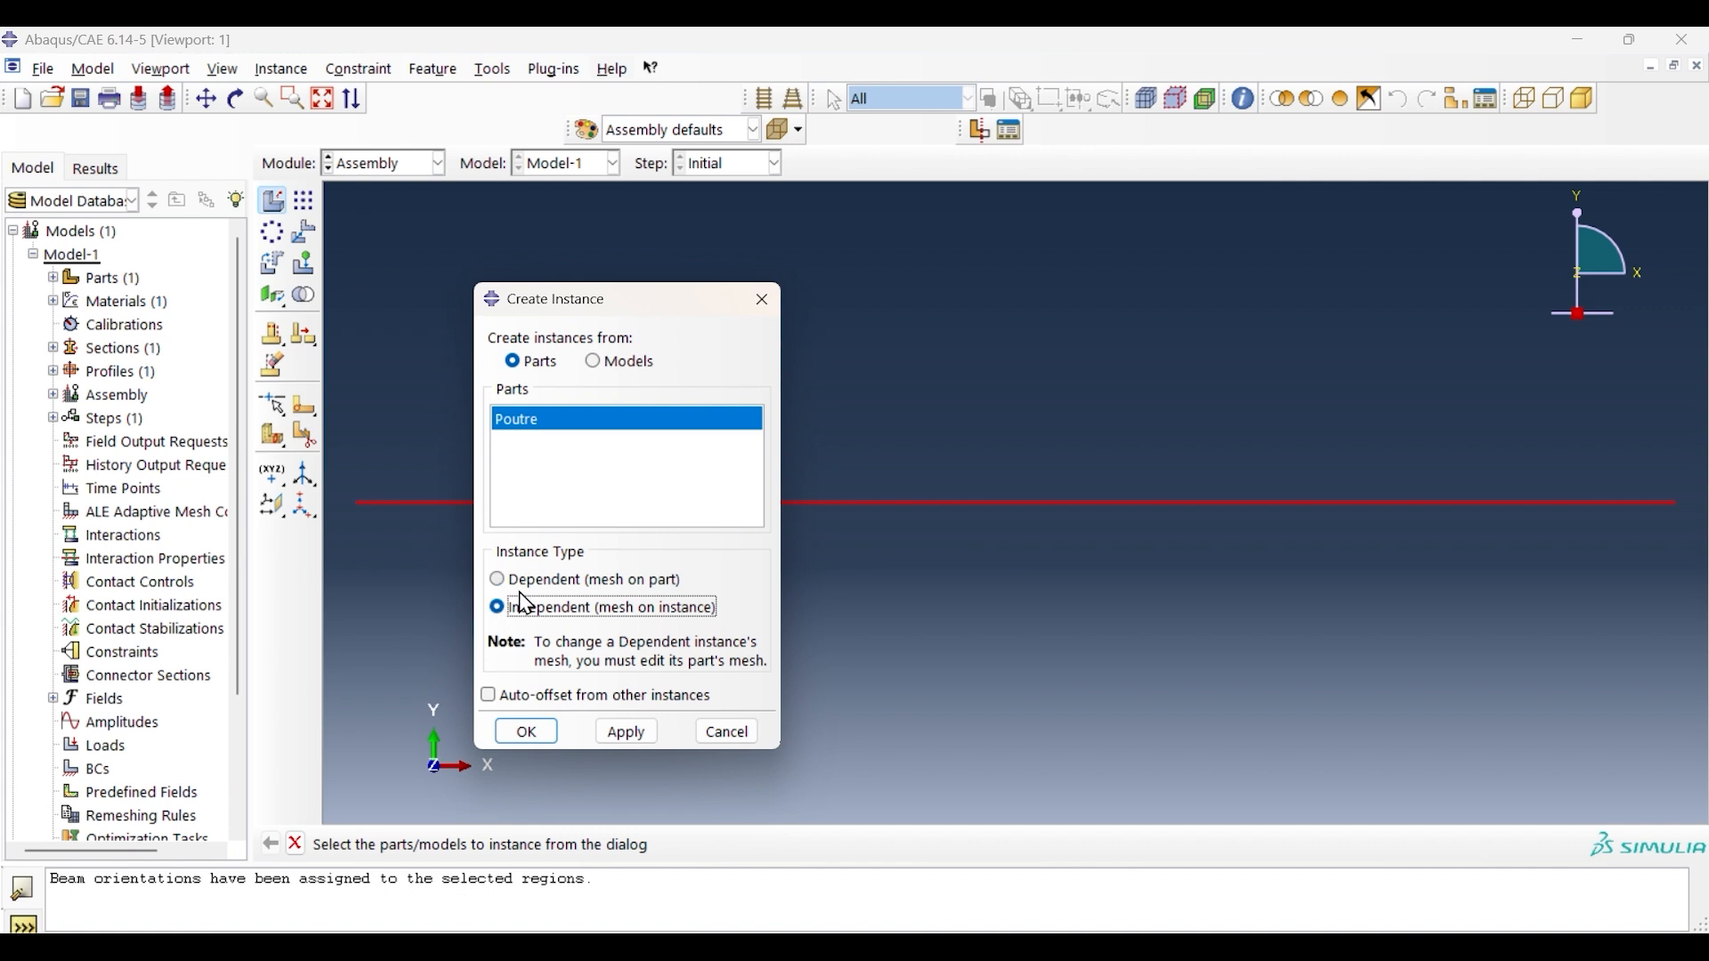
{"action": "left_click", "coordinate": [531, 733]}
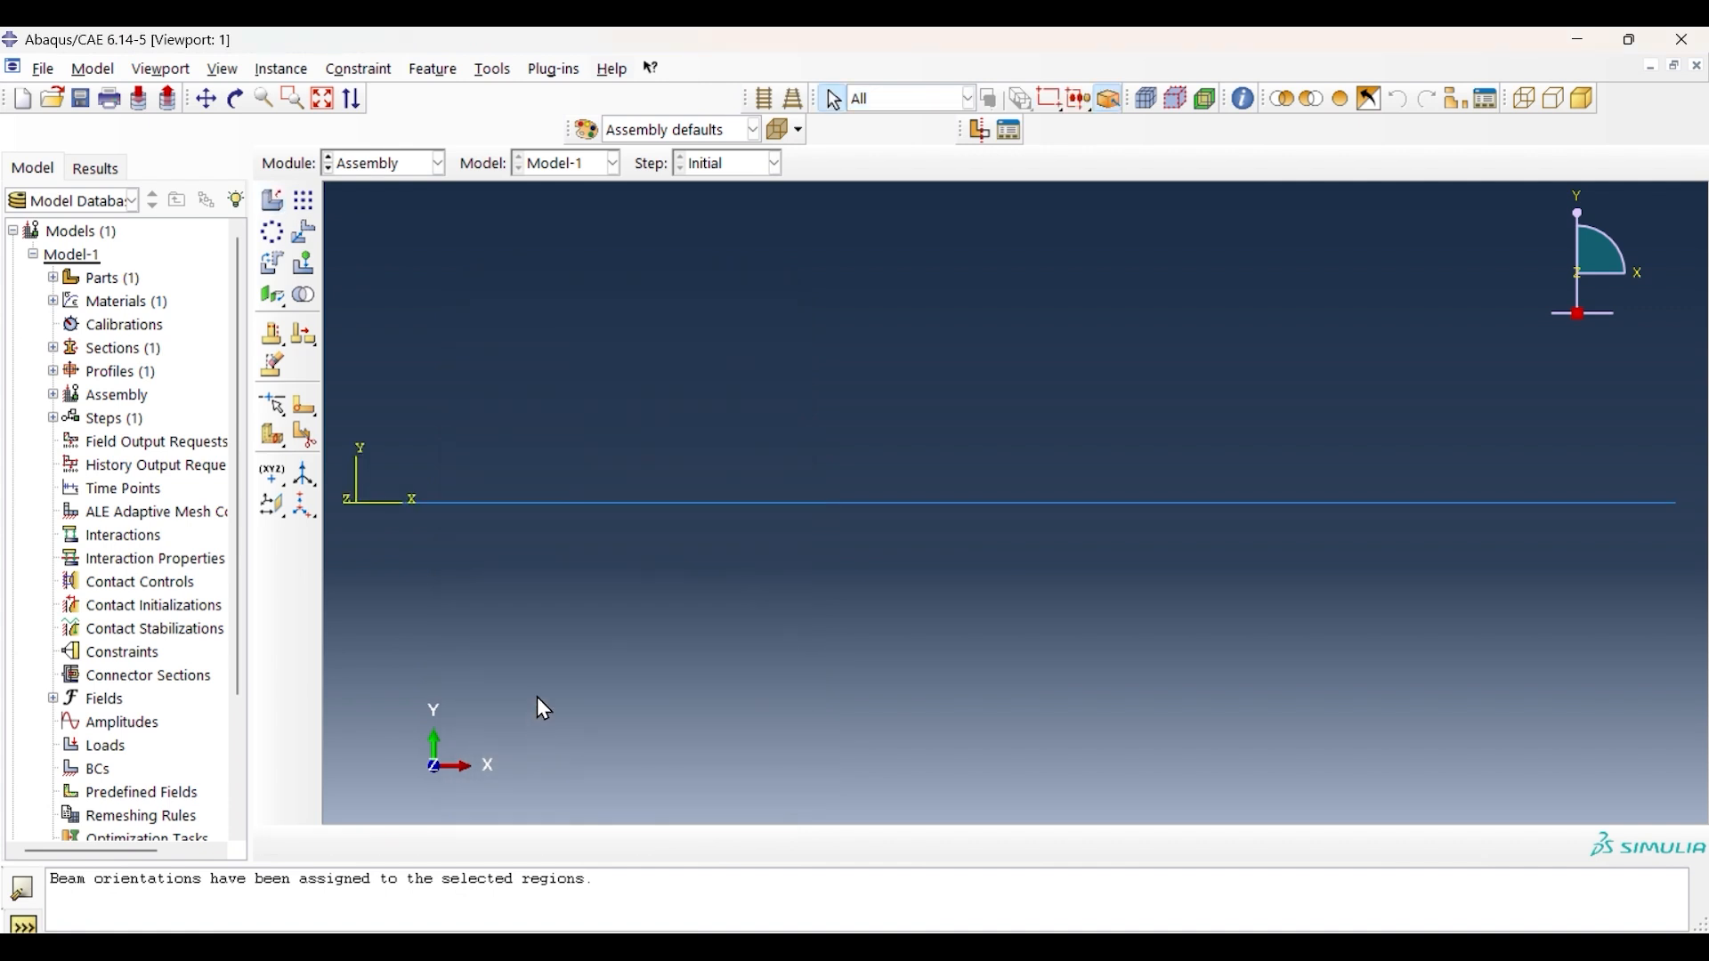
Create a Static, General analysis step named Step-1 after the Initial step.
{"action": "left_click", "coordinate": [438, 164]}
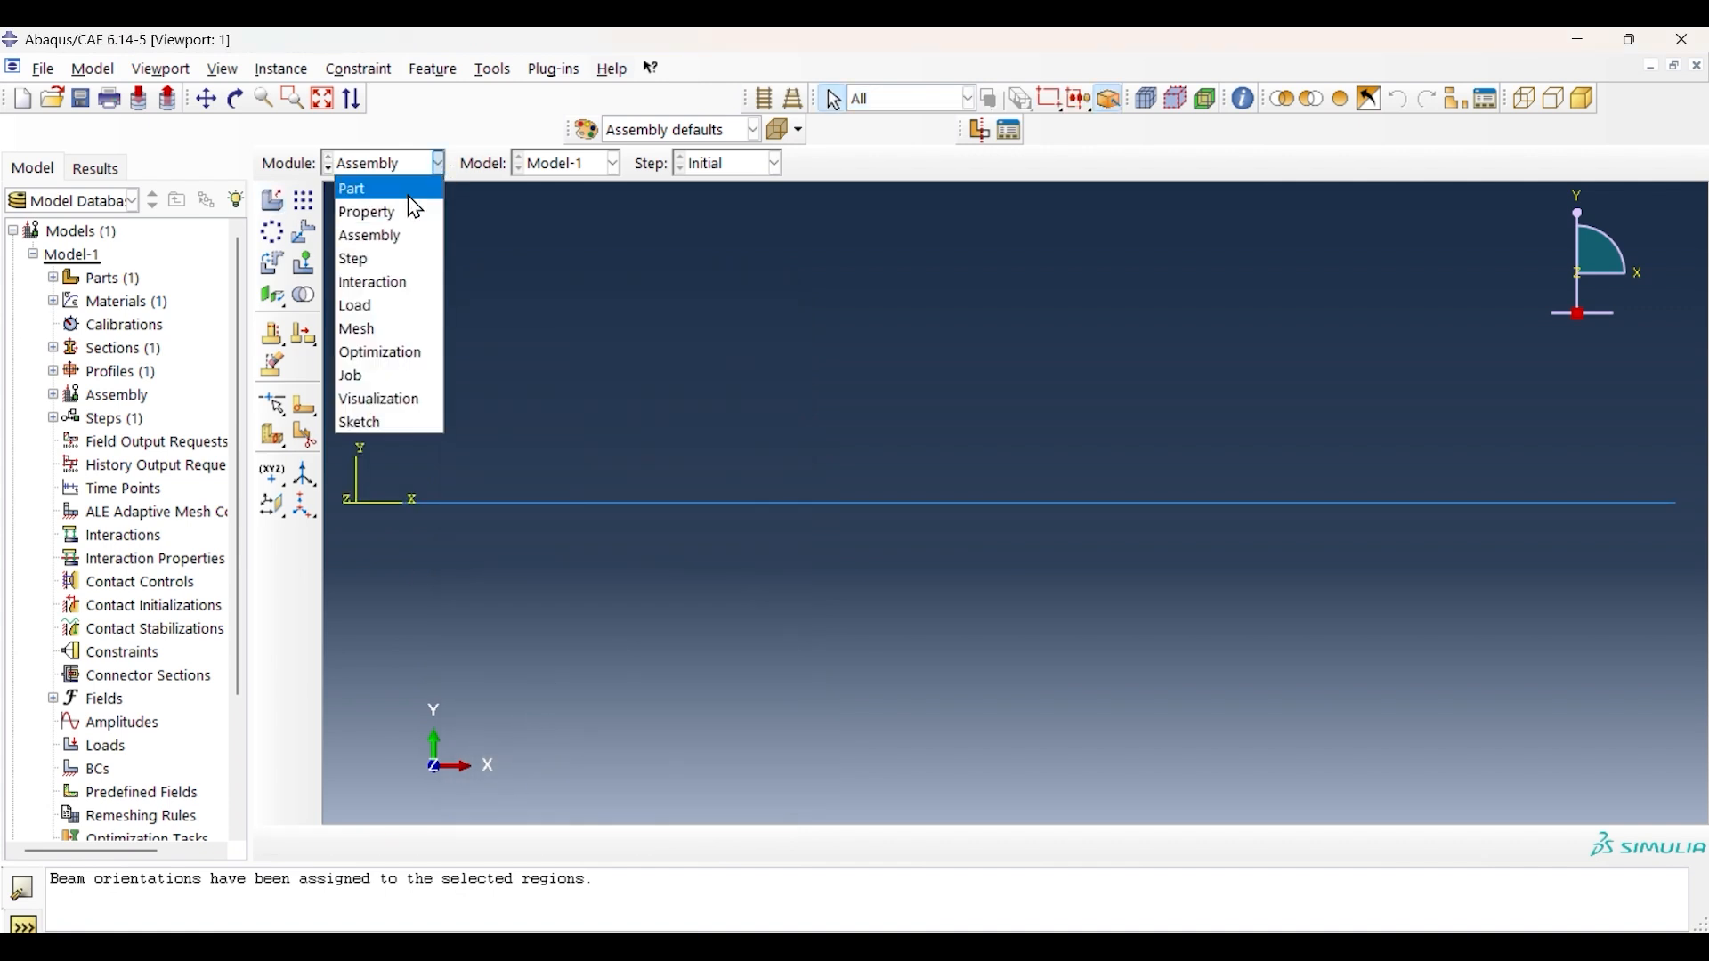
{"action": "left_click", "coordinate": [389, 266]}
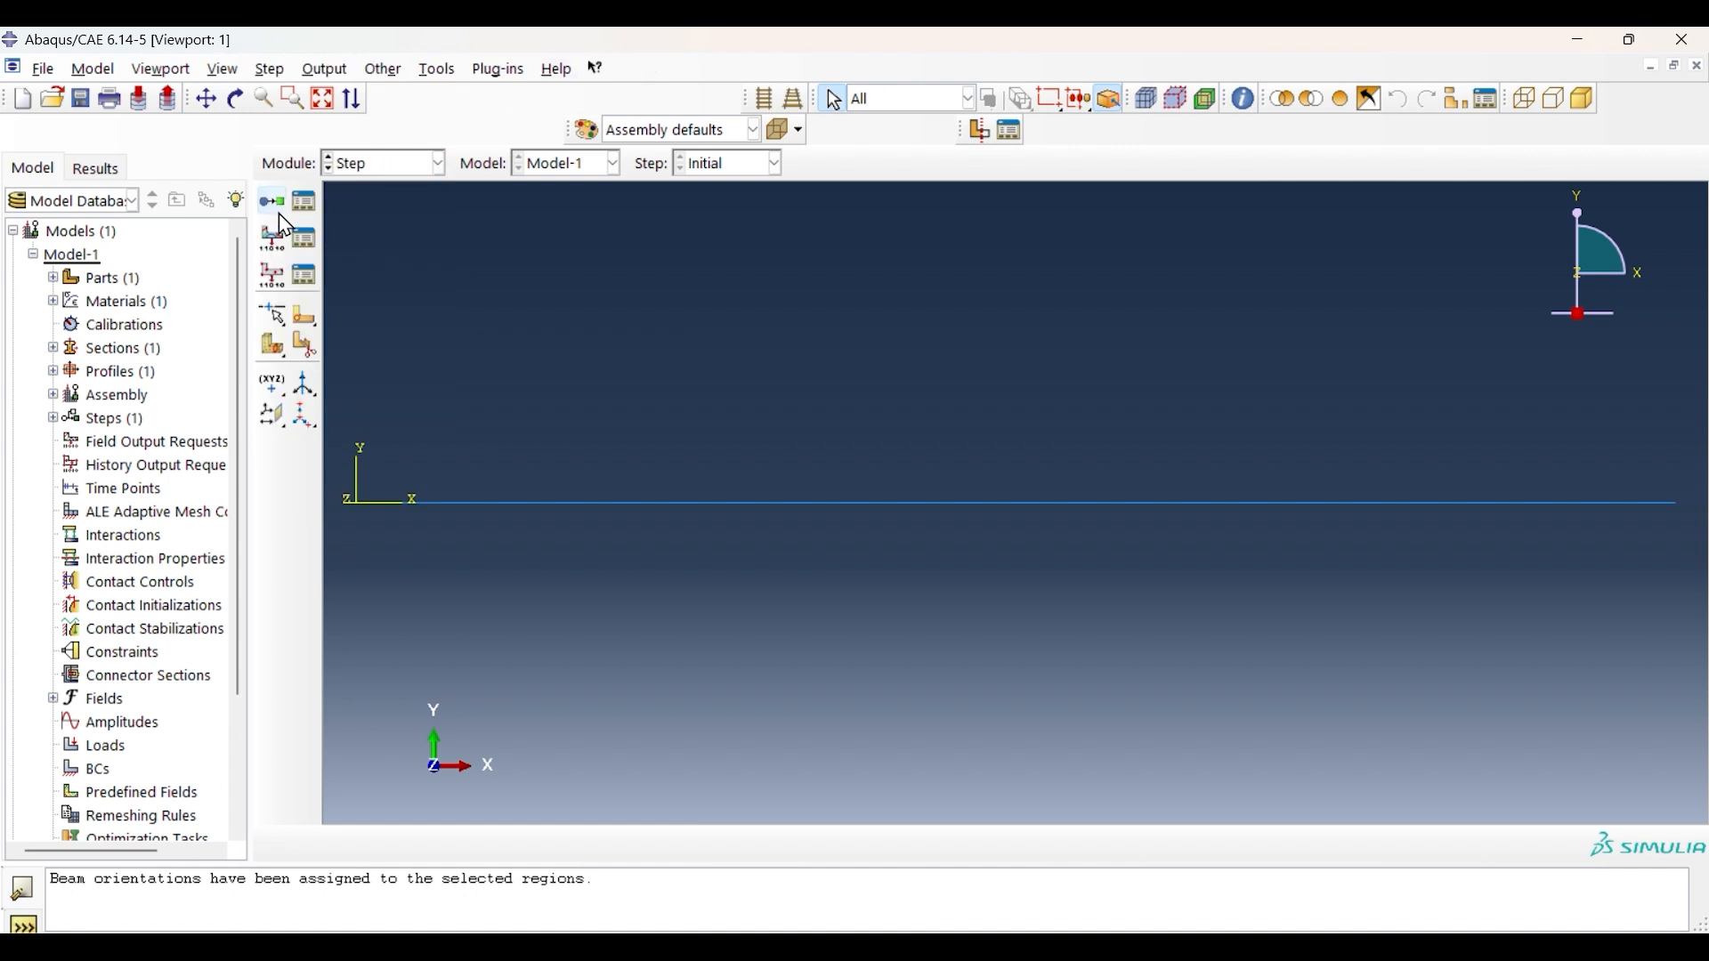
{"action": "left_click", "coordinate": [273, 202]}
{"action": "left_click", "coordinate": [543, 258]}
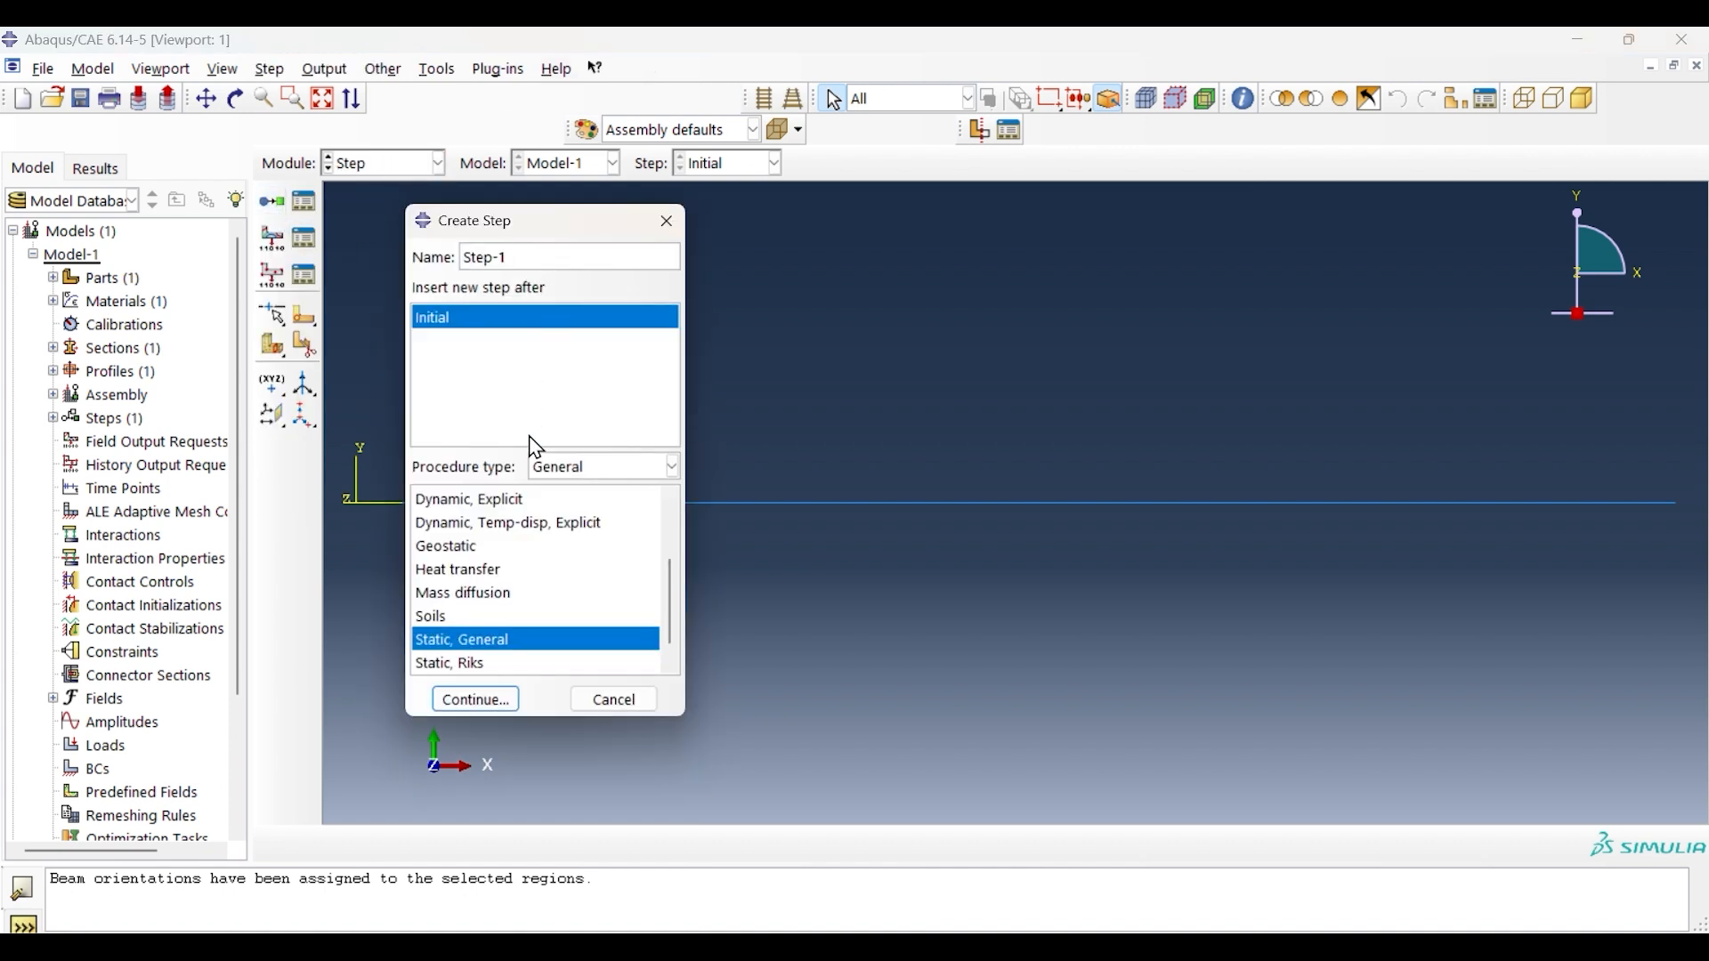
{"action": "left_click", "coordinate": [478, 696]}
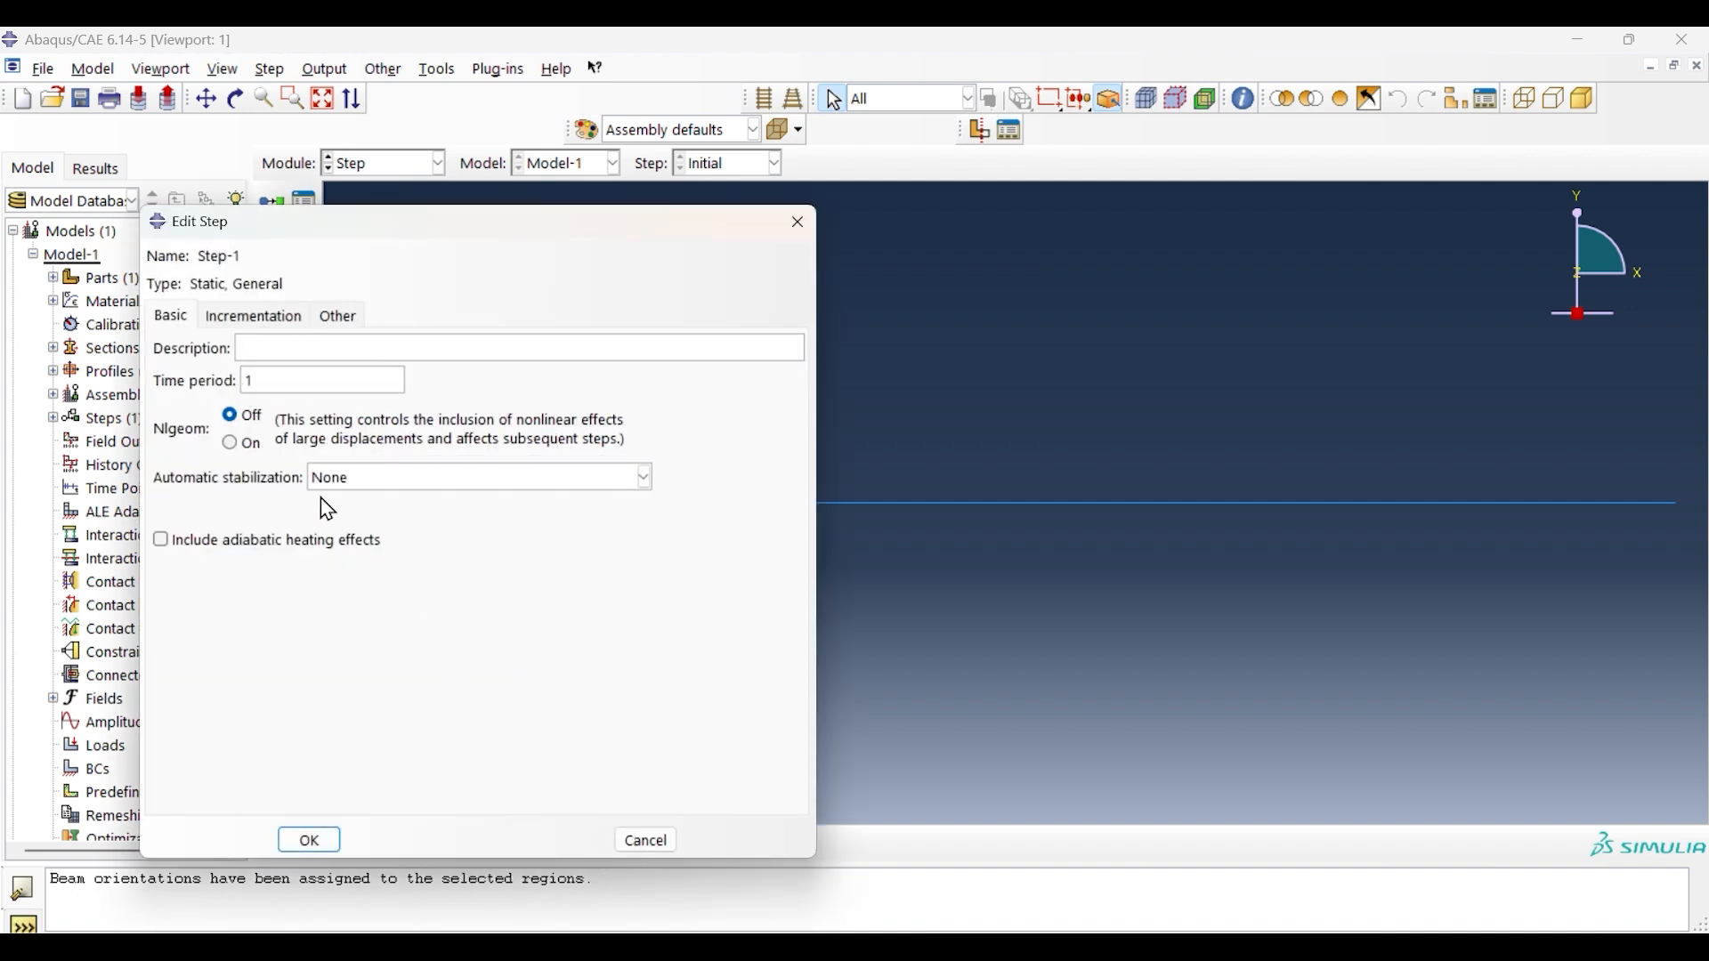
Change the maximum number of increments in Step-1's incrementation settings and save the step.
{"action": "left_click", "coordinate": [253, 319]}
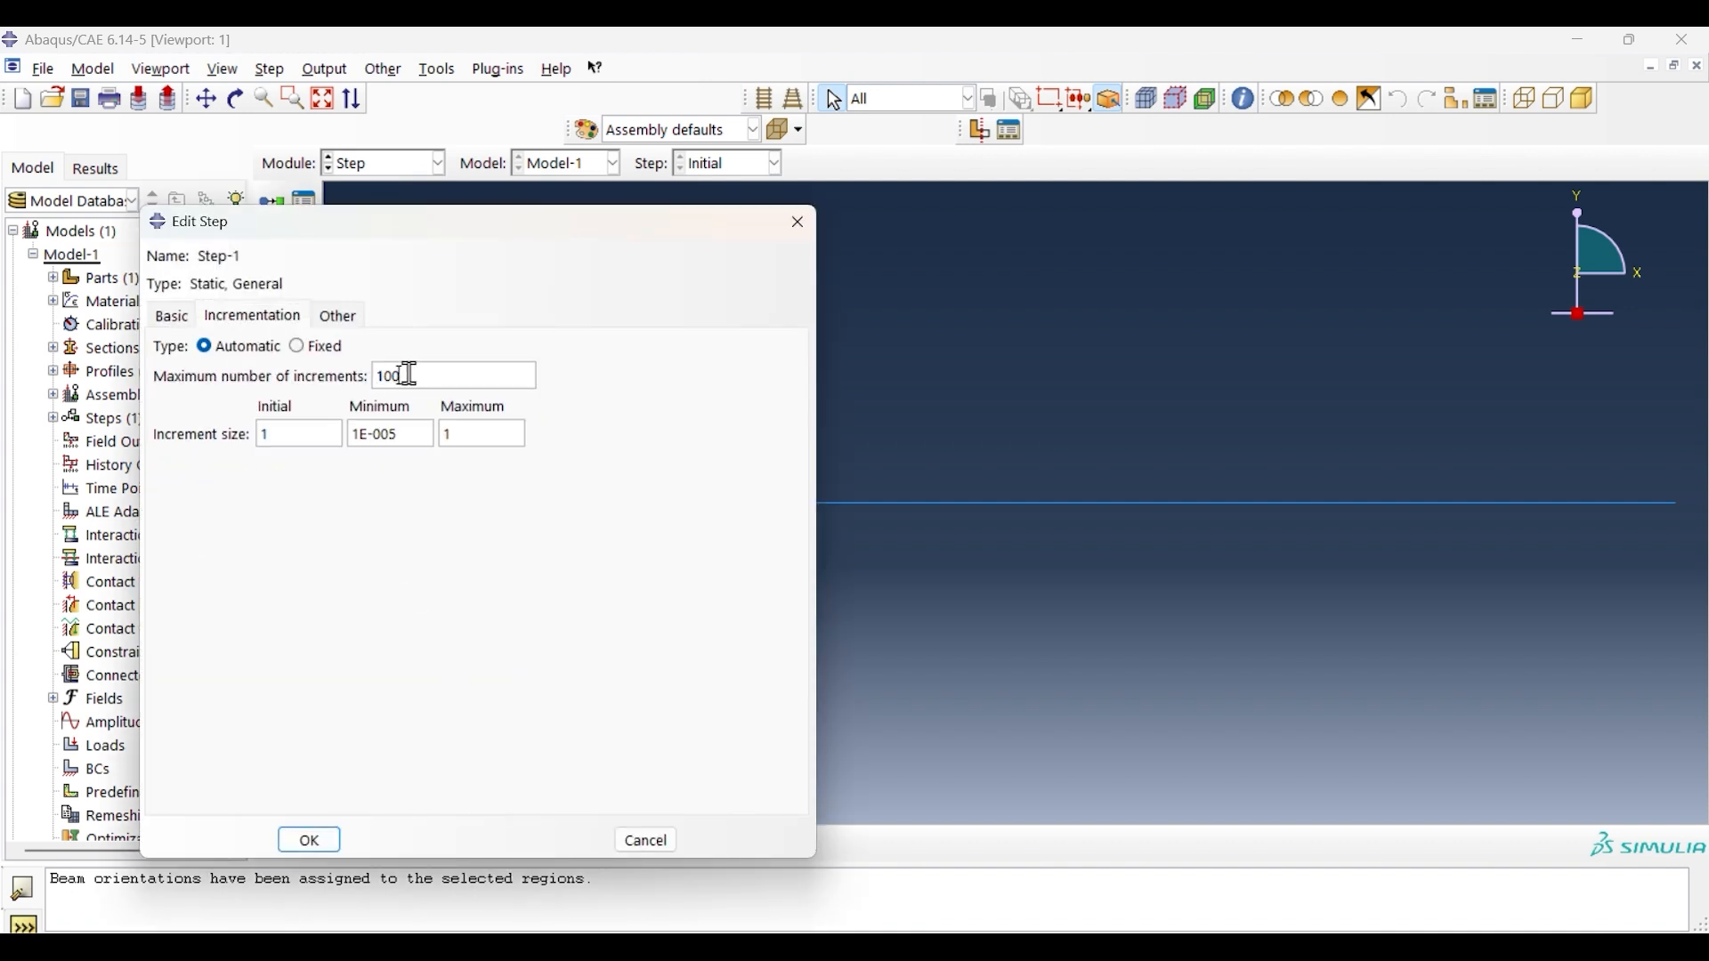
{"action": "left_click", "coordinate": [447, 386]}
{"action": "key", "text": "BackSpace"}
{"action": "key", "text": "BackSpace"}
{"action": "left_click", "coordinate": [312, 840]}
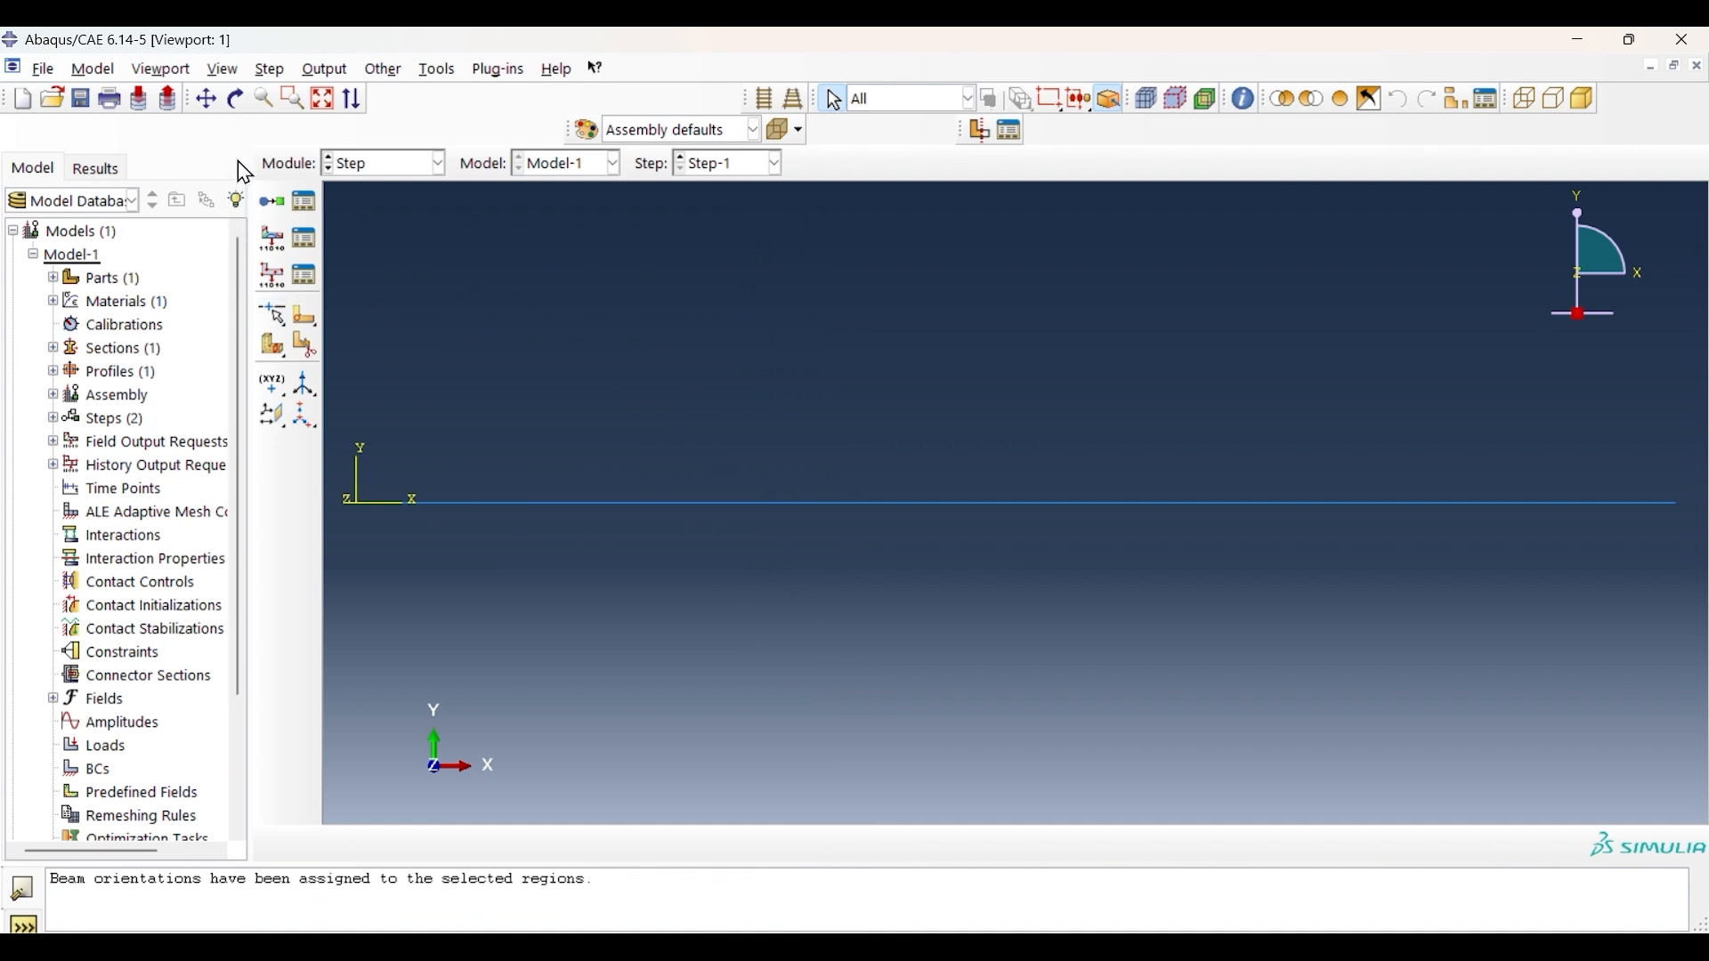
Create a mechanical concentrated force in Step-1 on the beam's end vertex farthest from the origin.
{"action": "left_click", "coordinate": [439, 164]}
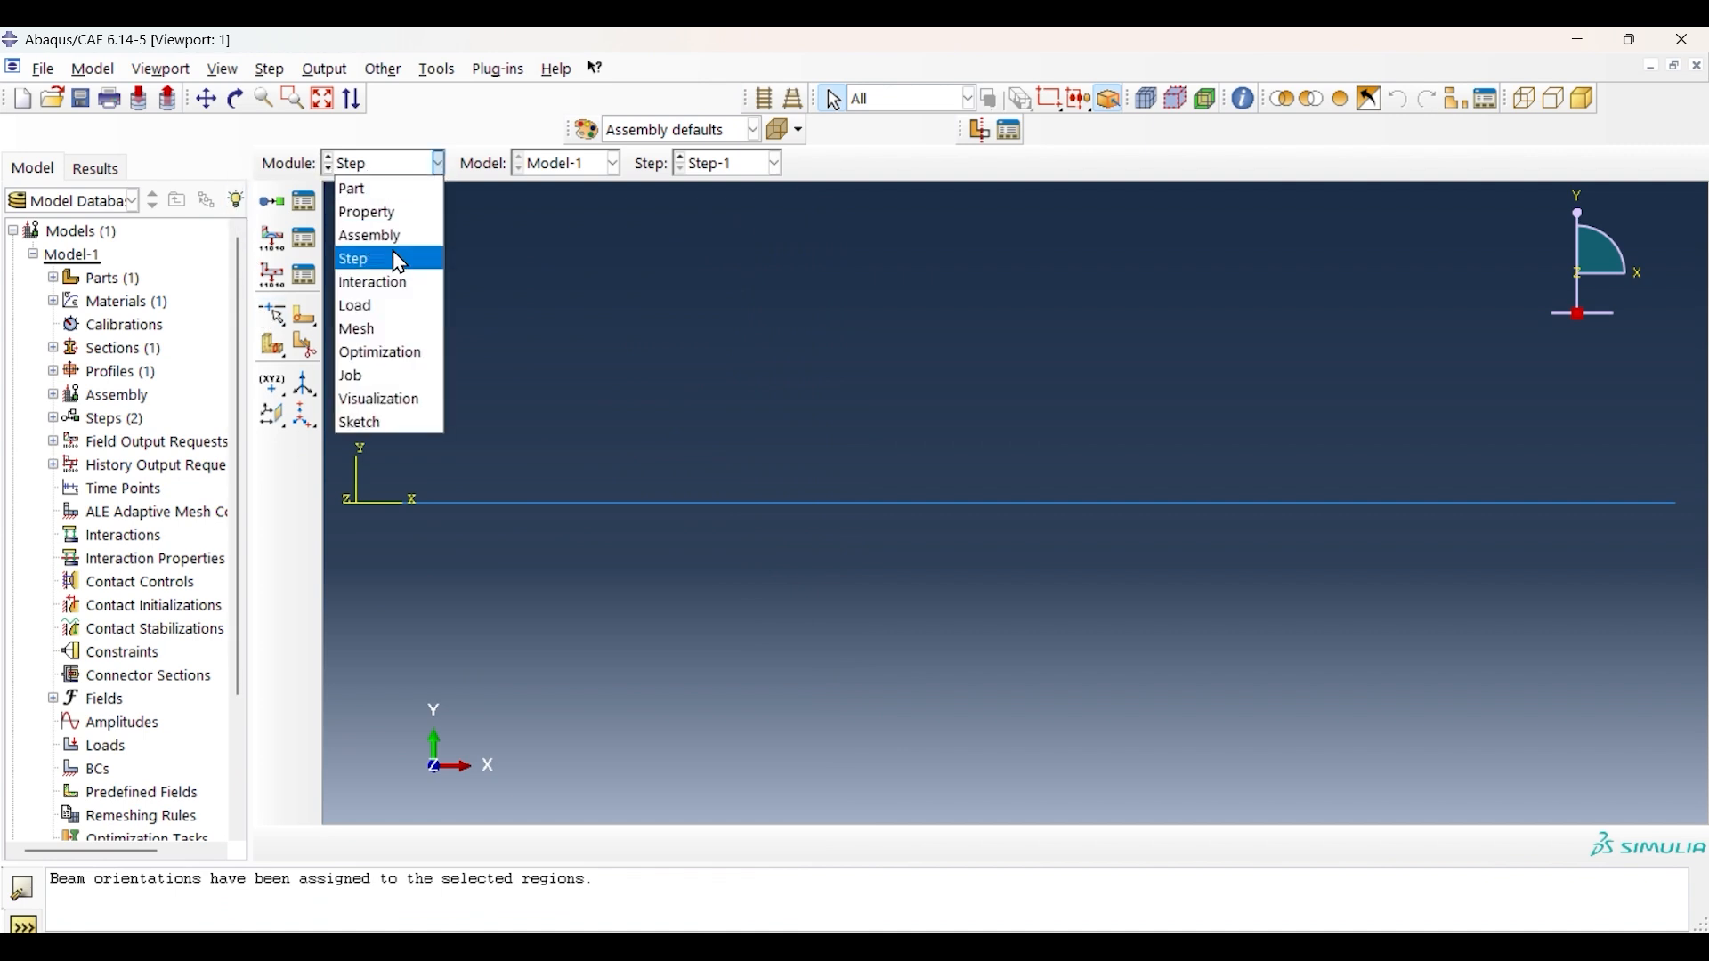
{"action": "left_click", "coordinate": [385, 305]}
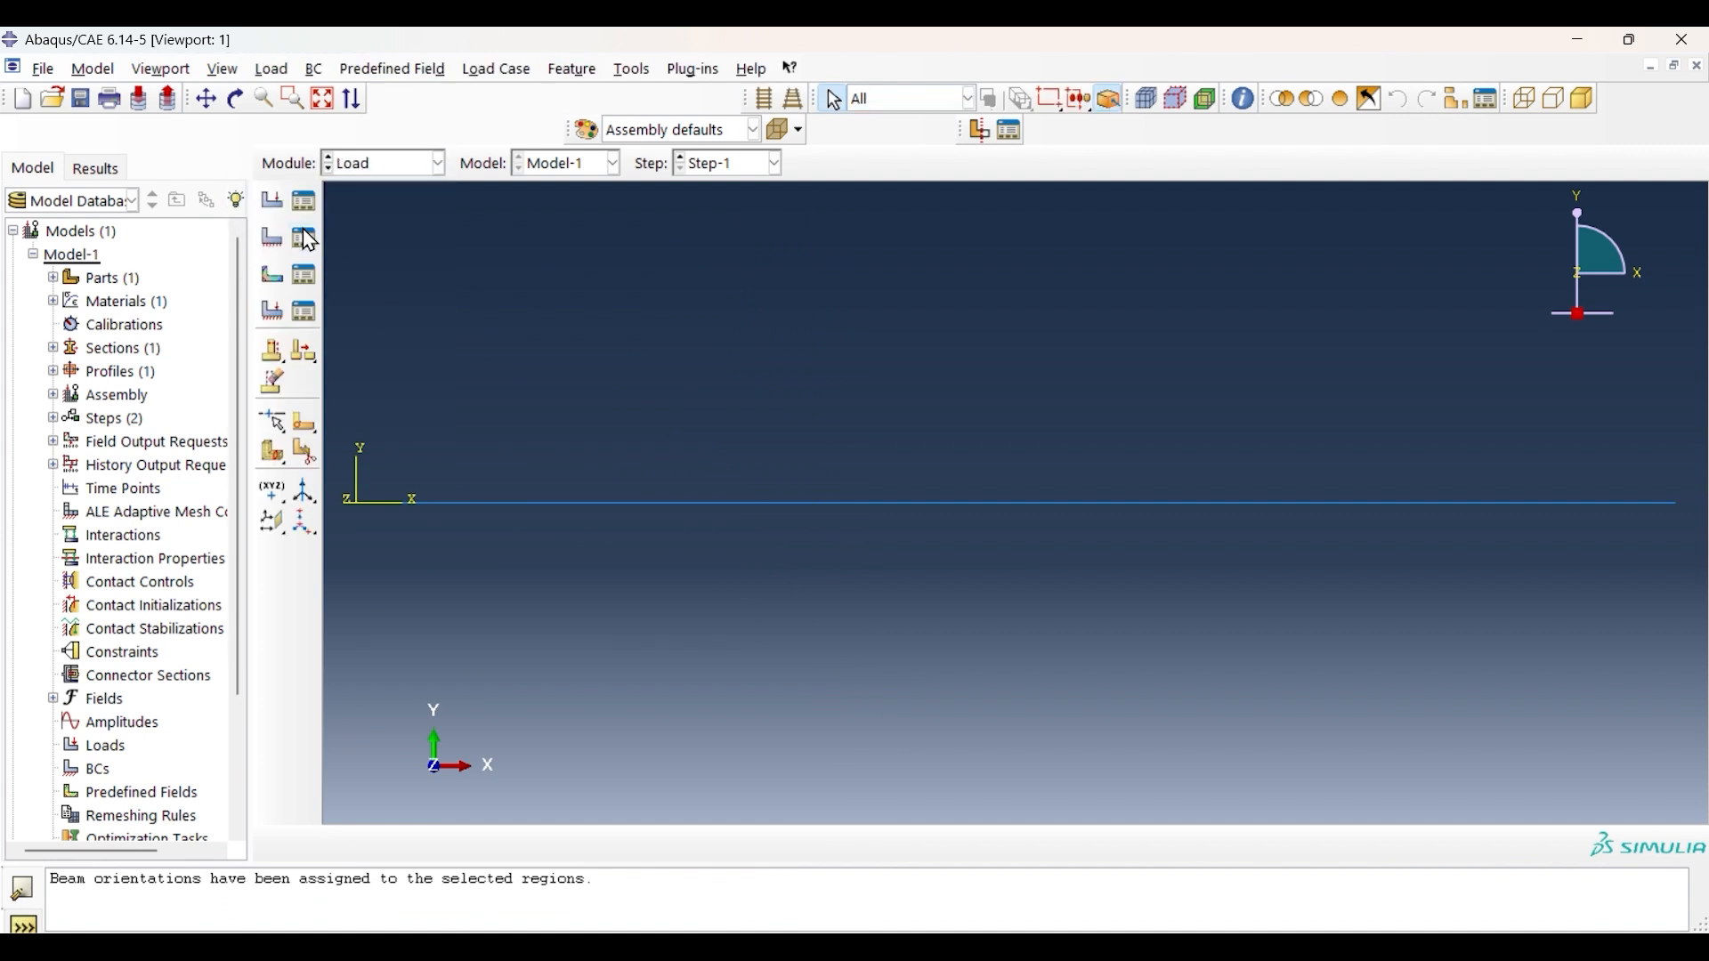
{"action": "left_click", "coordinate": [273, 201]}
{"action": "left_click", "coordinate": [236, 336]}
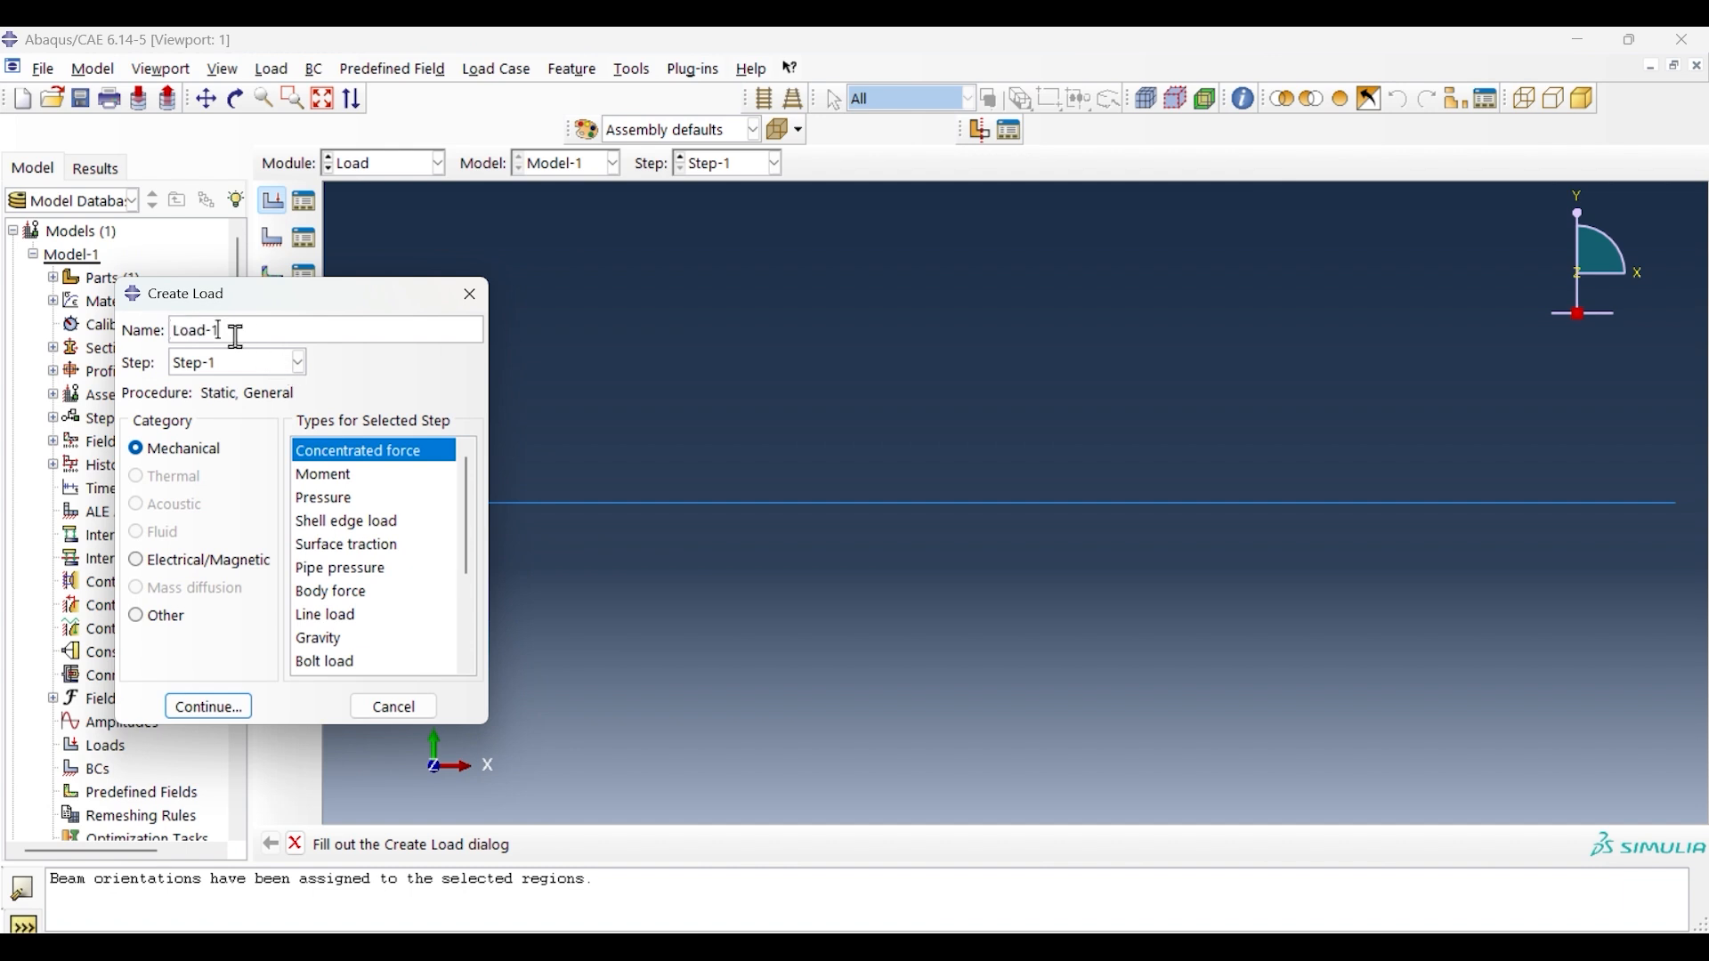
{"action": "left_click", "coordinate": [175, 449]}
{"action": "left_click", "coordinate": [409, 454]}
{"action": "left_click", "coordinate": [210, 709]}
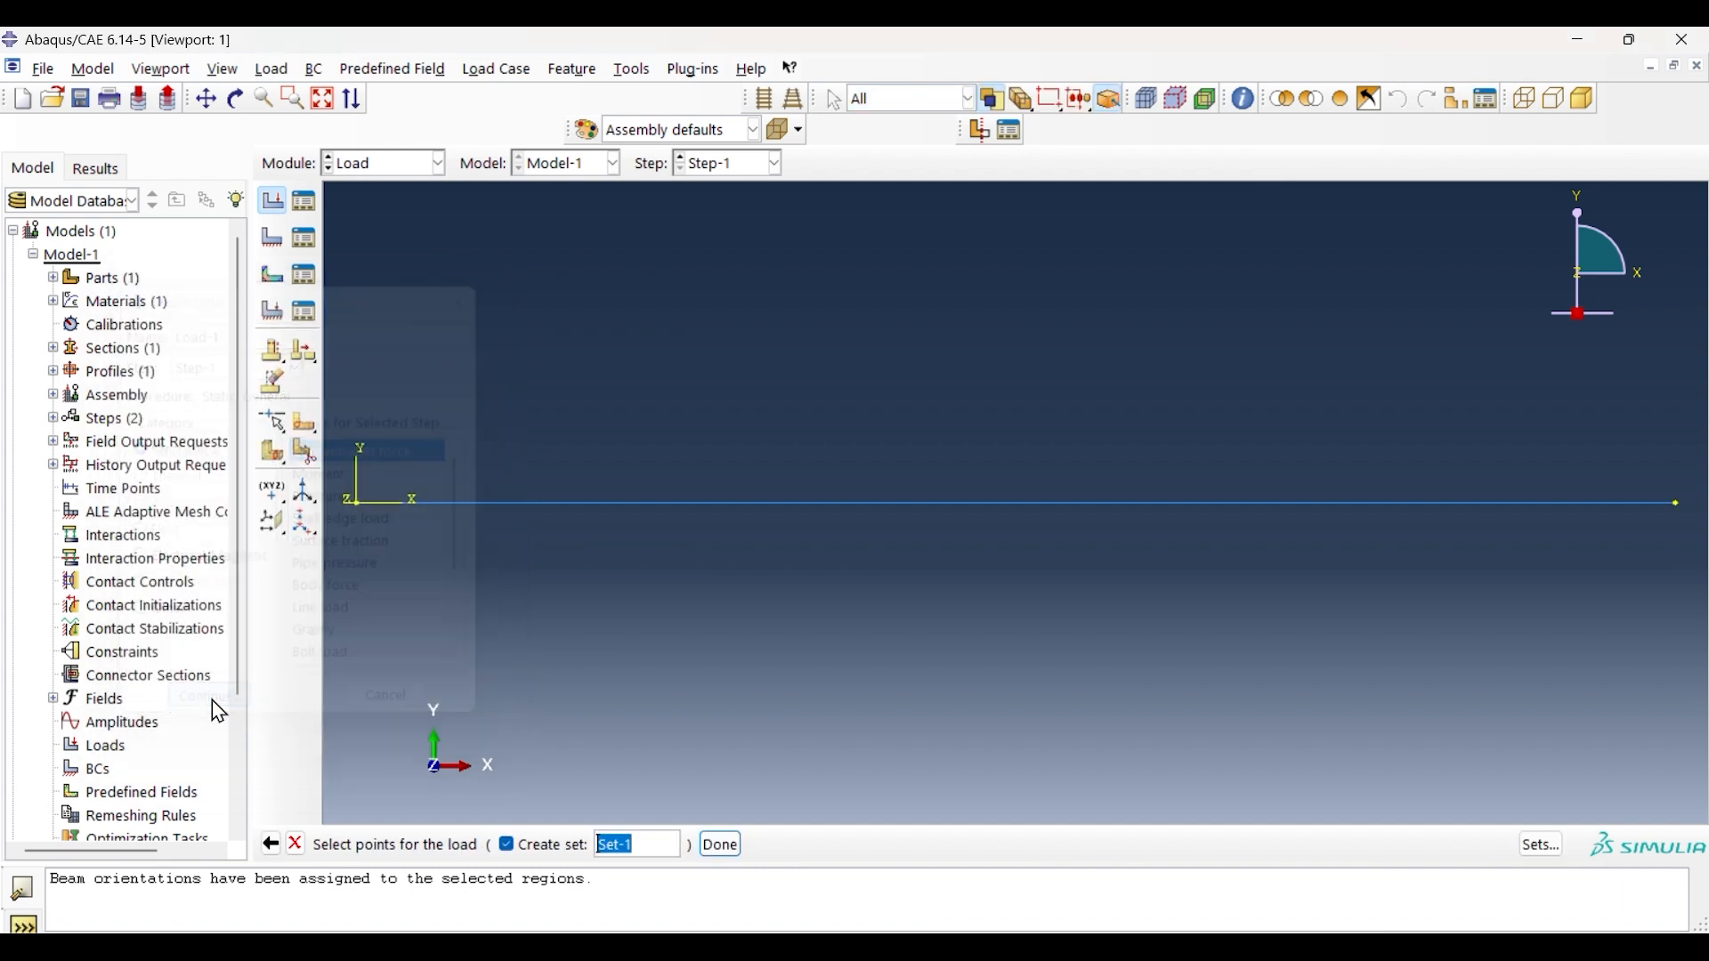
{"action": "left_click", "coordinate": [1677, 505]}
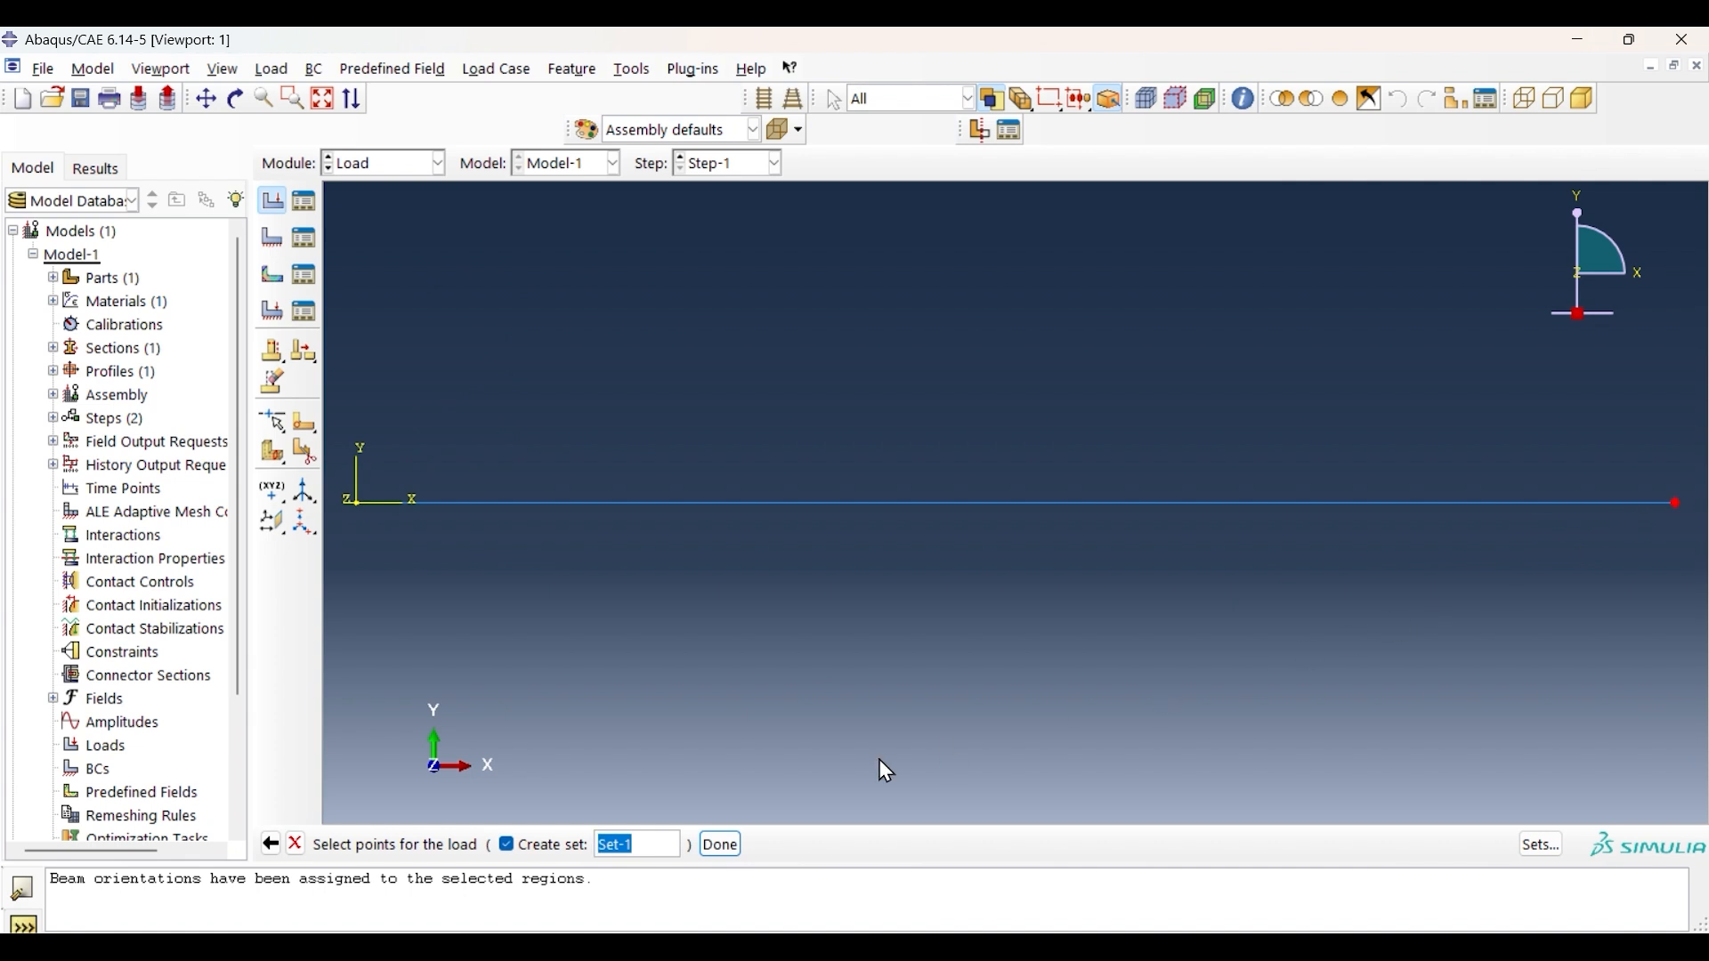
{"action": "left_click", "coordinate": [721, 845]}
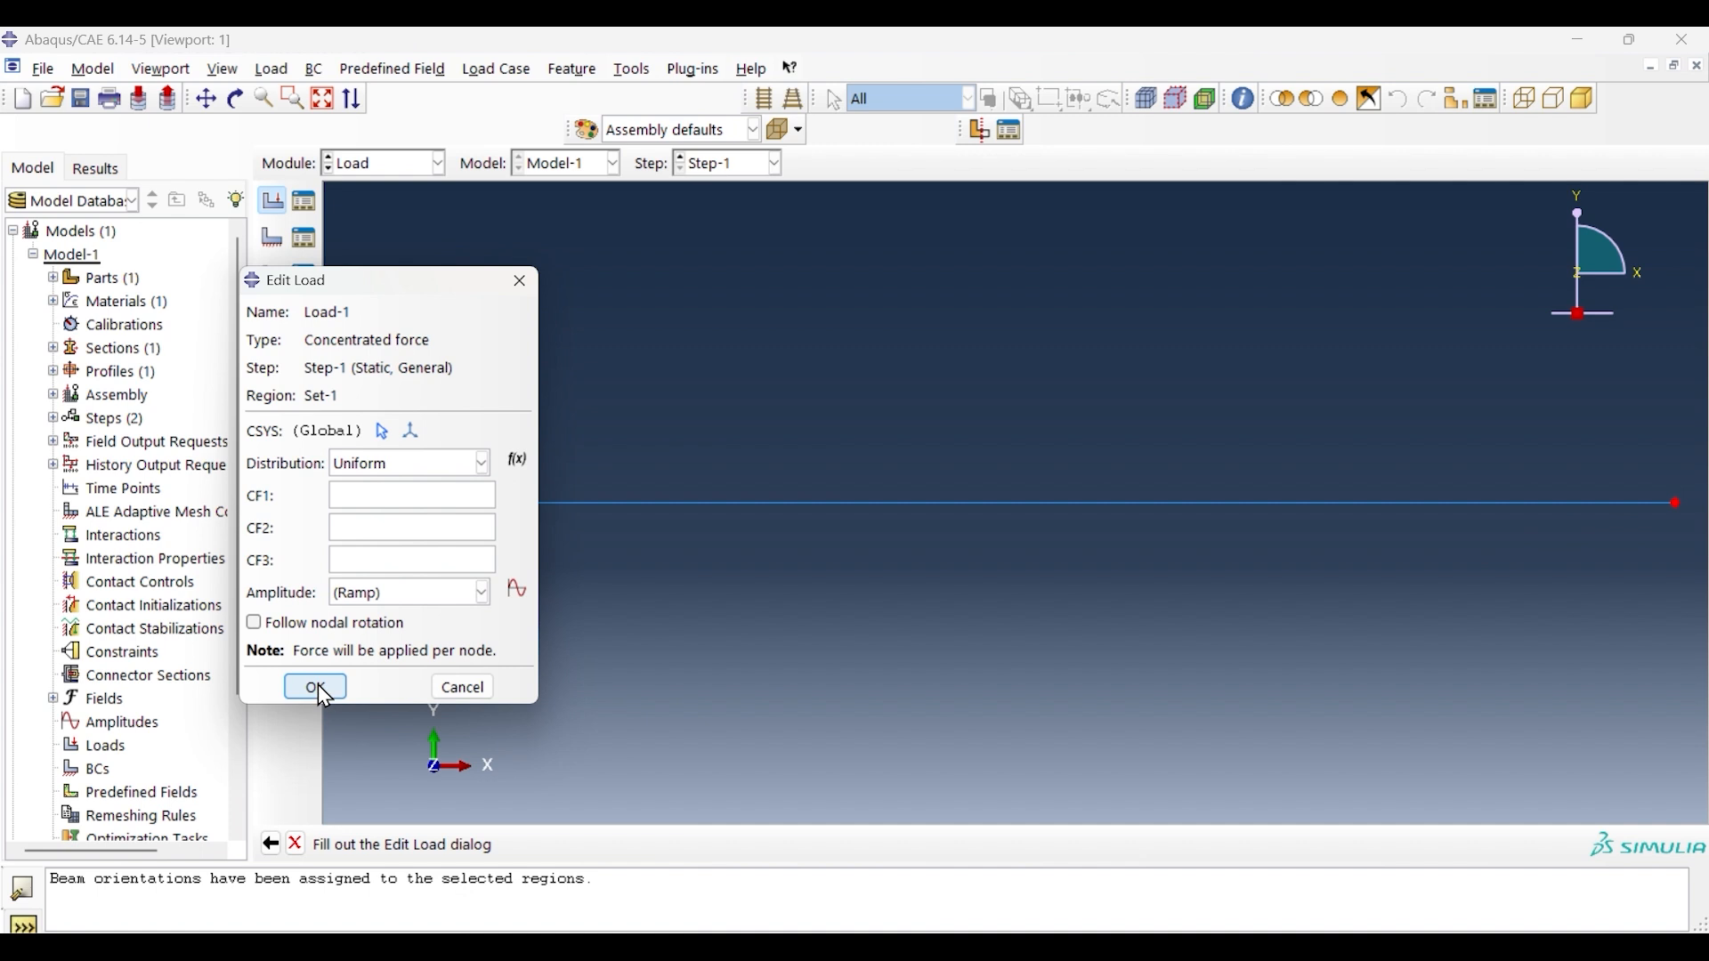
Set the concentrated force's CF2 component to -250 and save the load.
{"action": "left_click", "coordinate": [362, 500]}
{"action": "type", "text": "-25"}
{"action": "type", "text": "0"}
{"action": "left_click", "coordinate": [315, 689]}
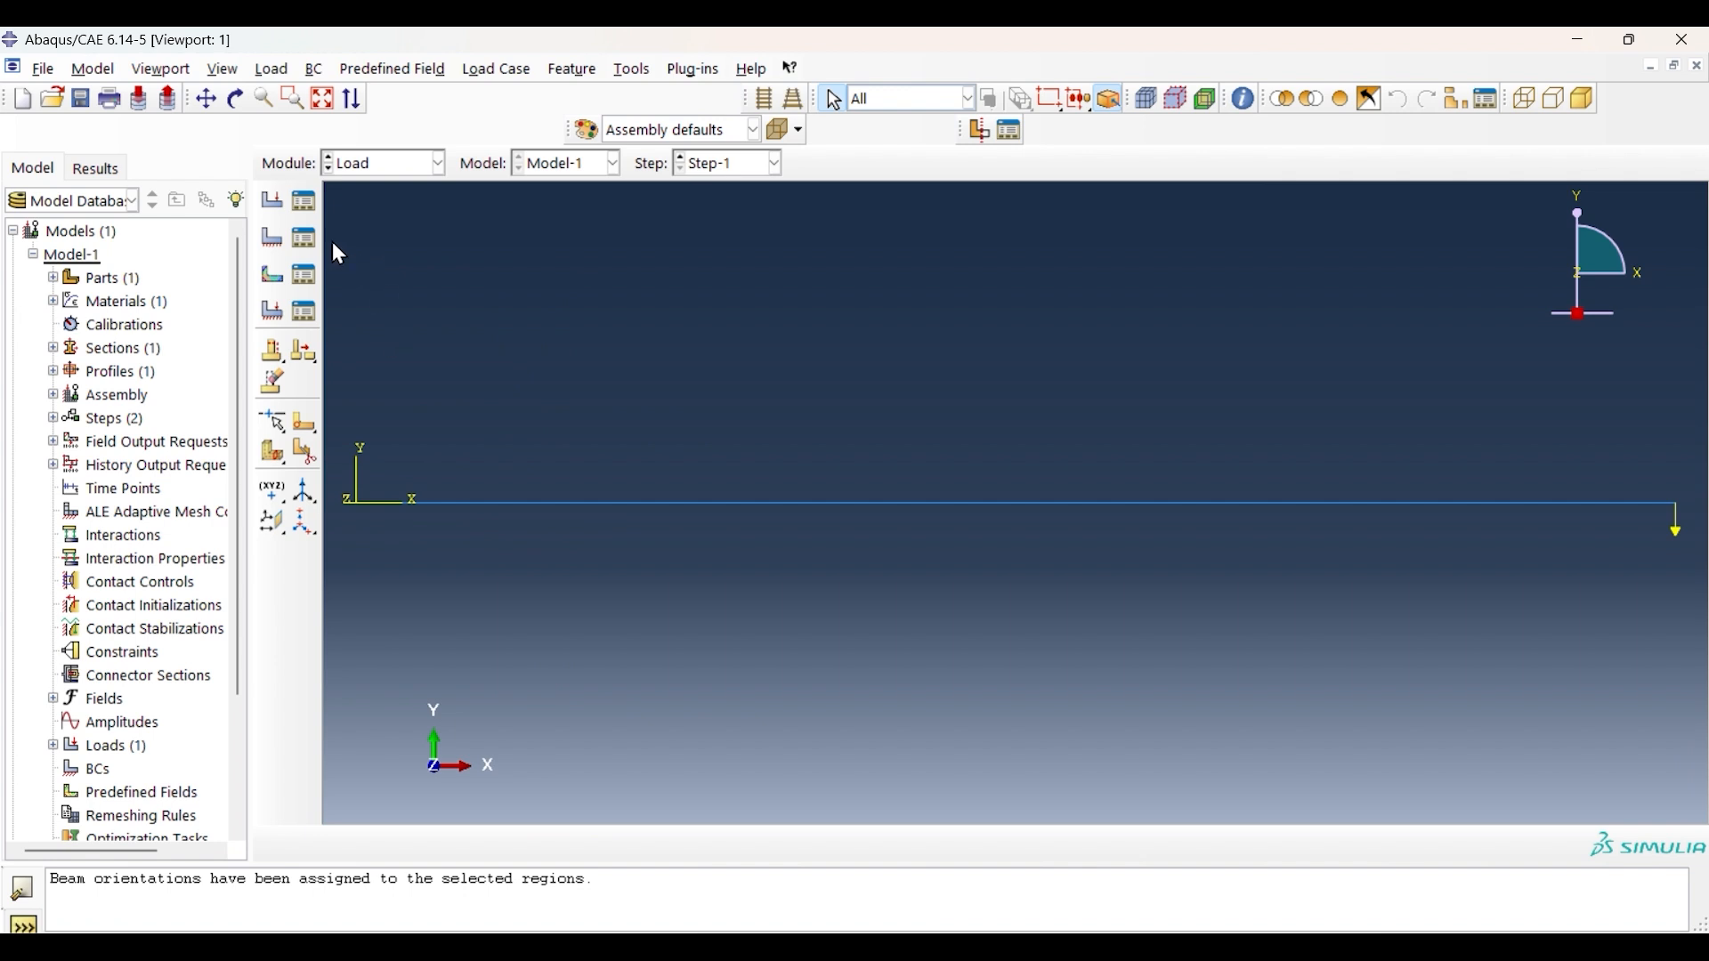
Fix the beam's end at the origin in Step-1 with an ENCASTRE boundary condition.
{"action": "left_click", "coordinate": [272, 239]}
{"action": "left_click", "coordinate": [914, 273]}
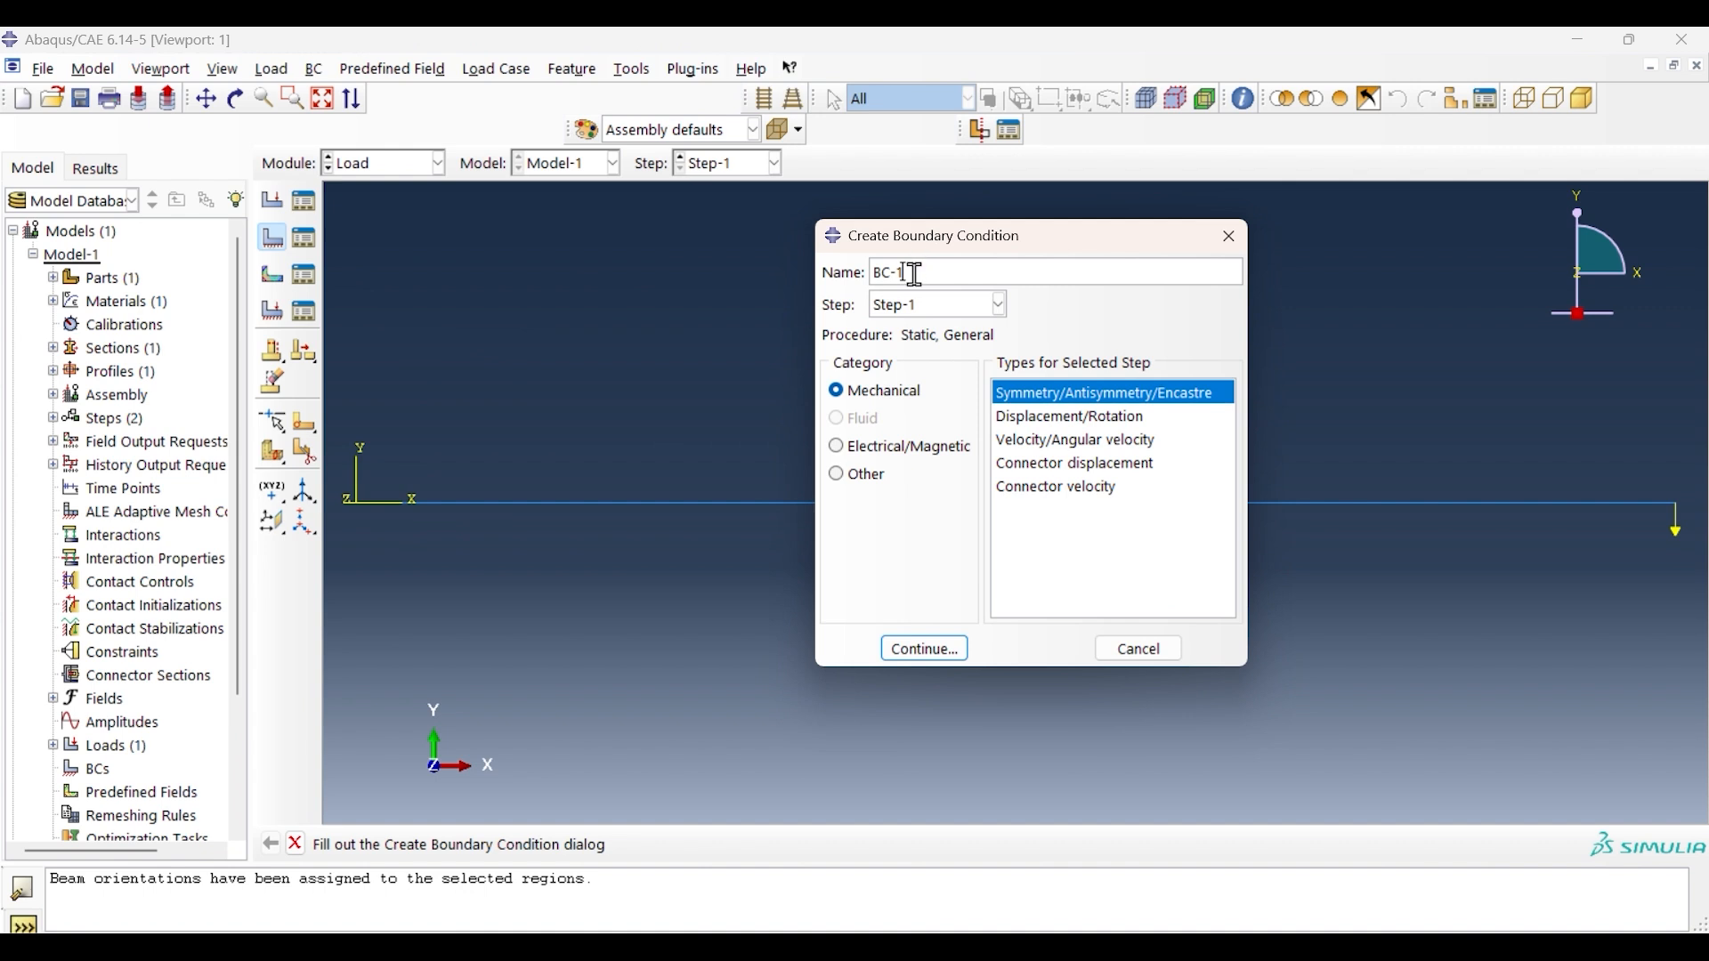
{"action": "left_click", "coordinate": [1193, 395]}
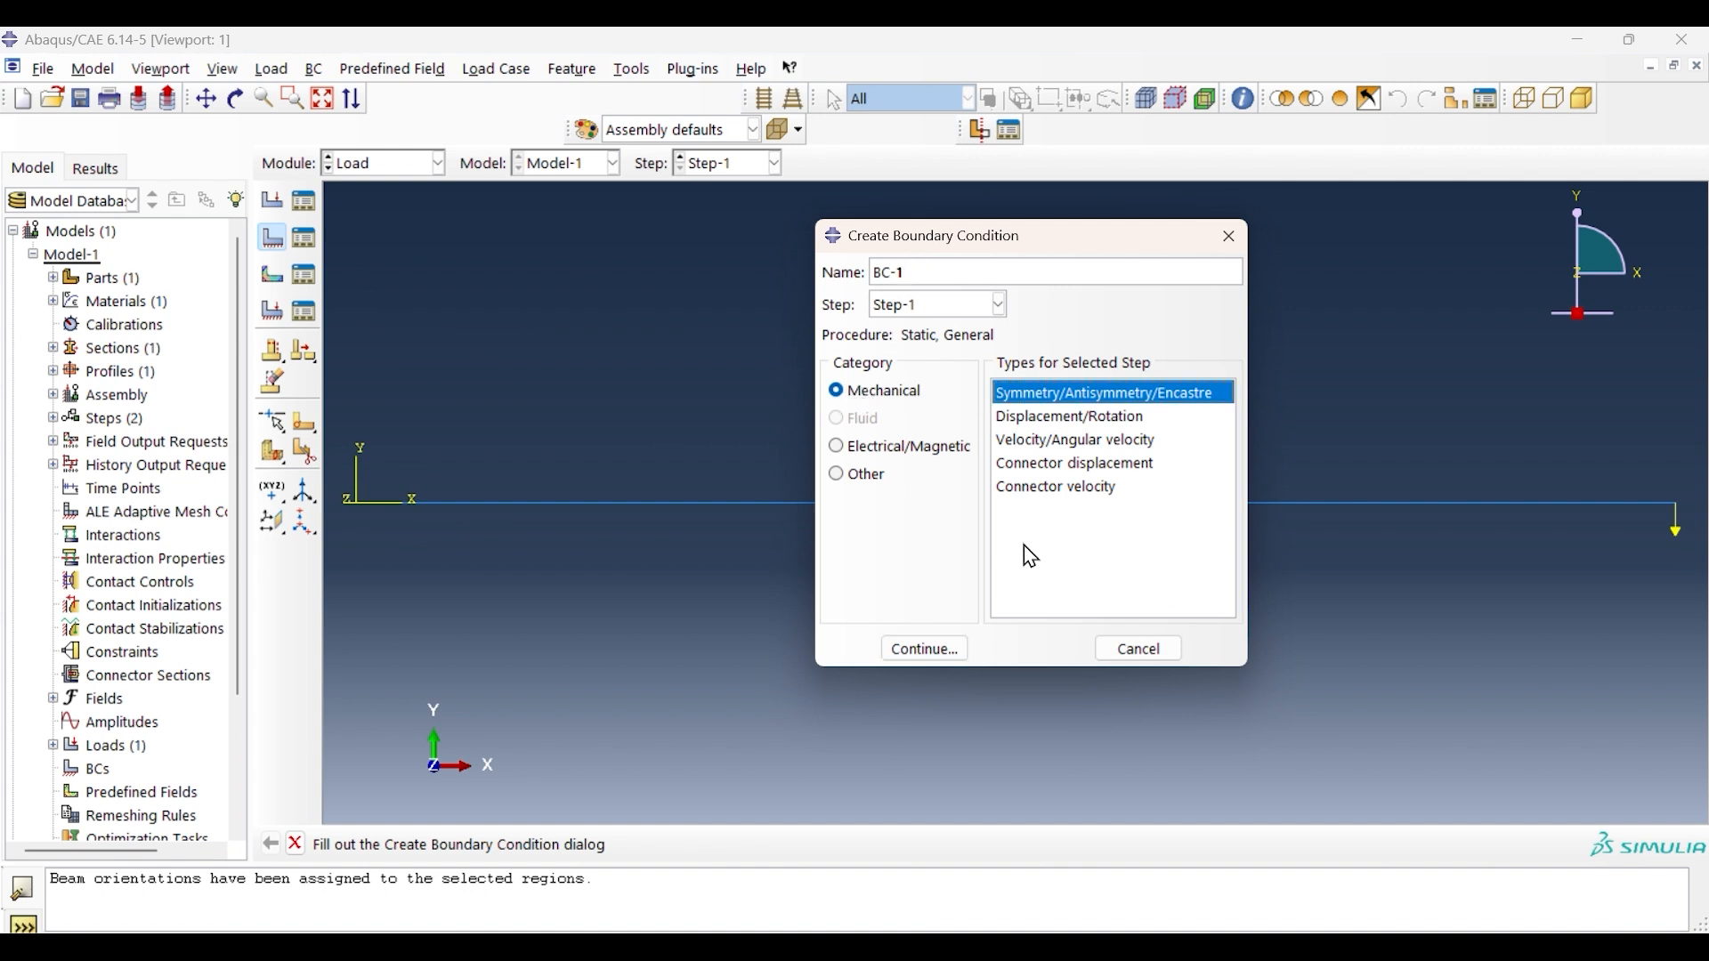
{"action": "left_click", "coordinate": [928, 648]}
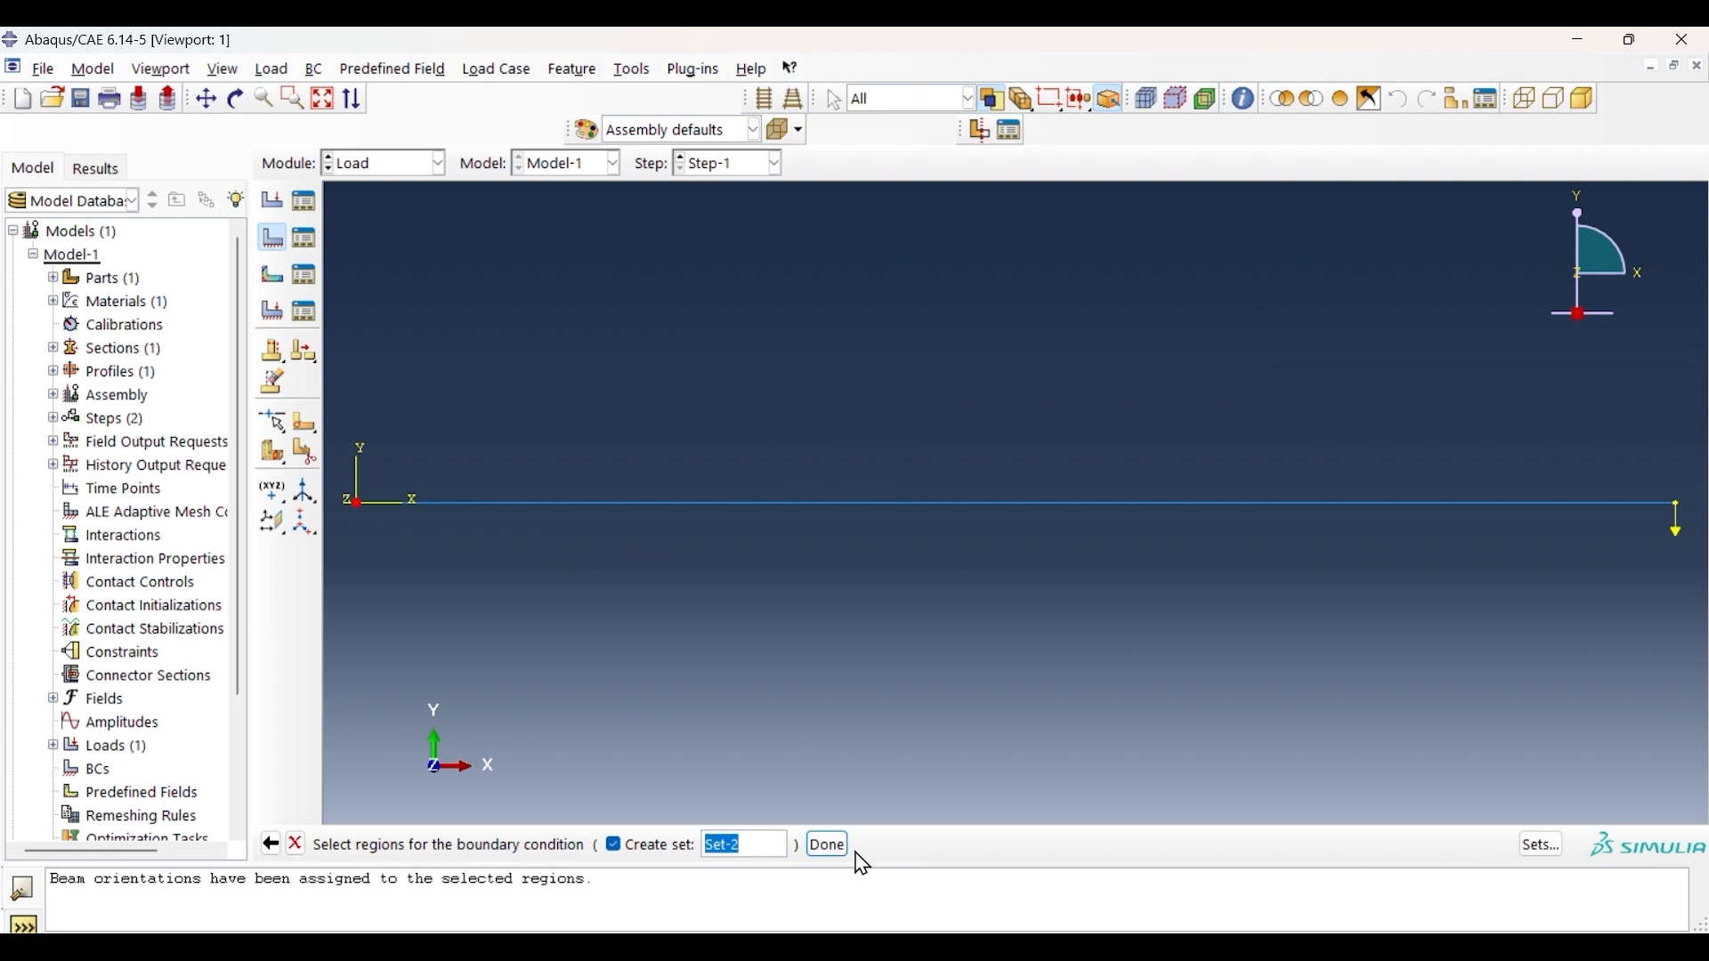
{"action": "left_click", "coordinate": [828, 844]}
{"action": "left_click", "coordinate": [27, 693]}
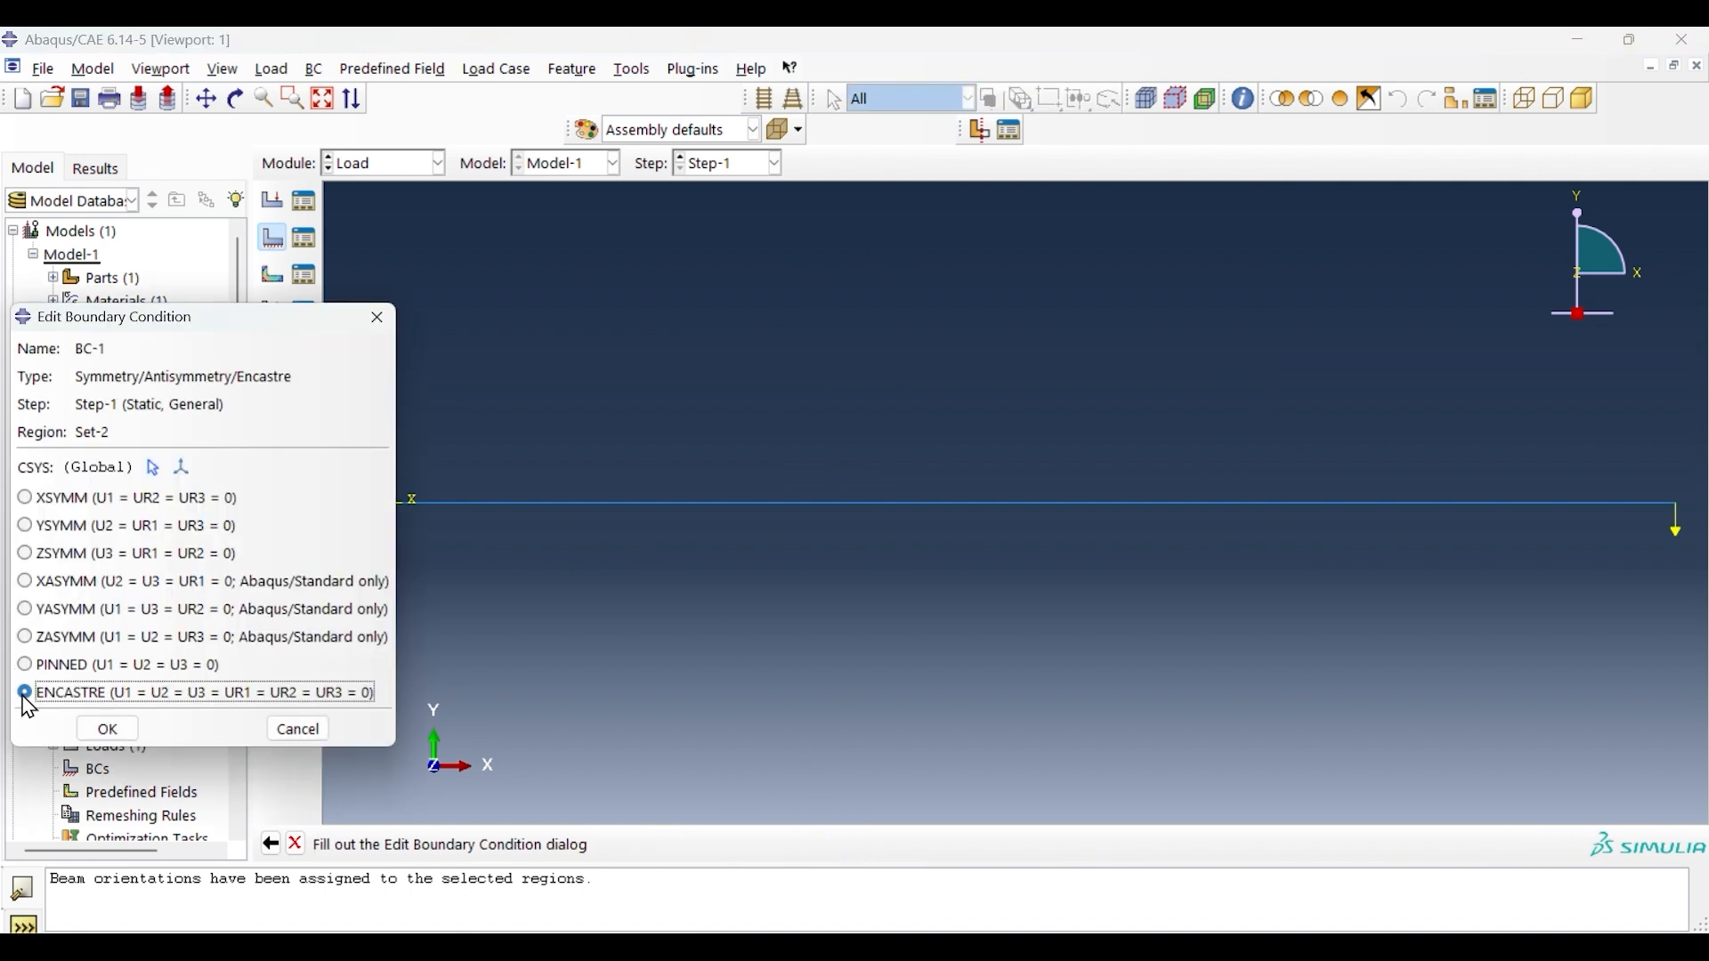
{"action": "left_click", "coordinate": [108, 731]}
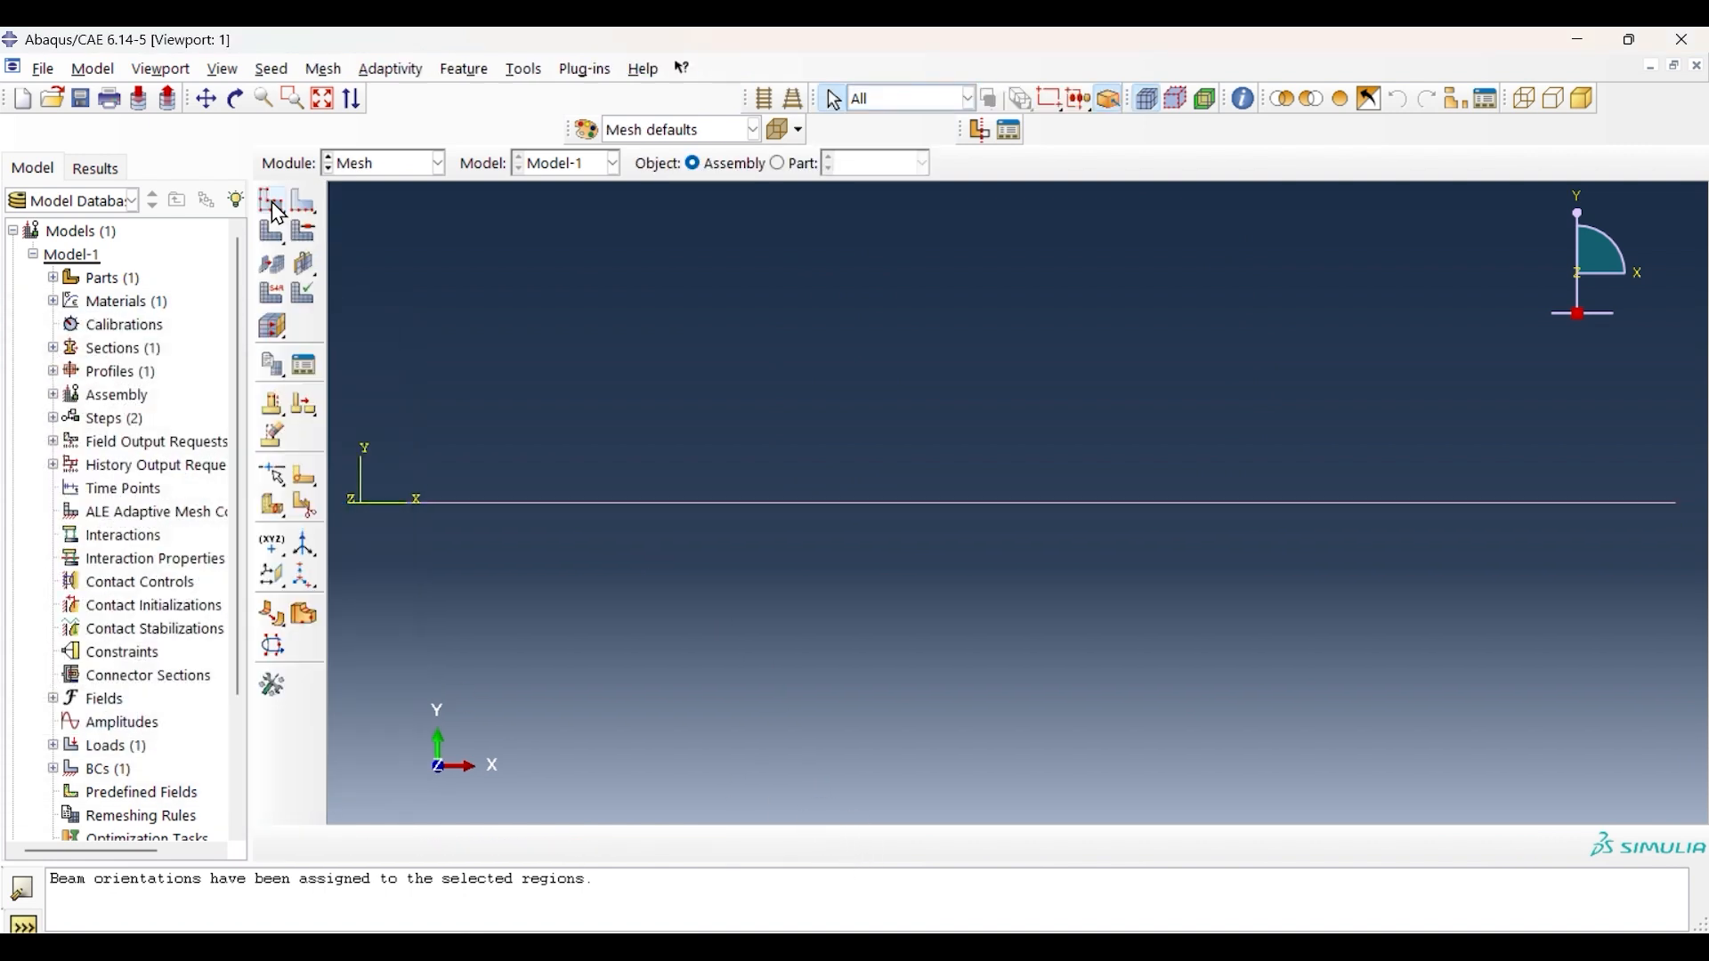
Seed the beam instance with an approximate global size of 3 and mesh it.
{"action": "left_click", "coordinate": [274, 205]}
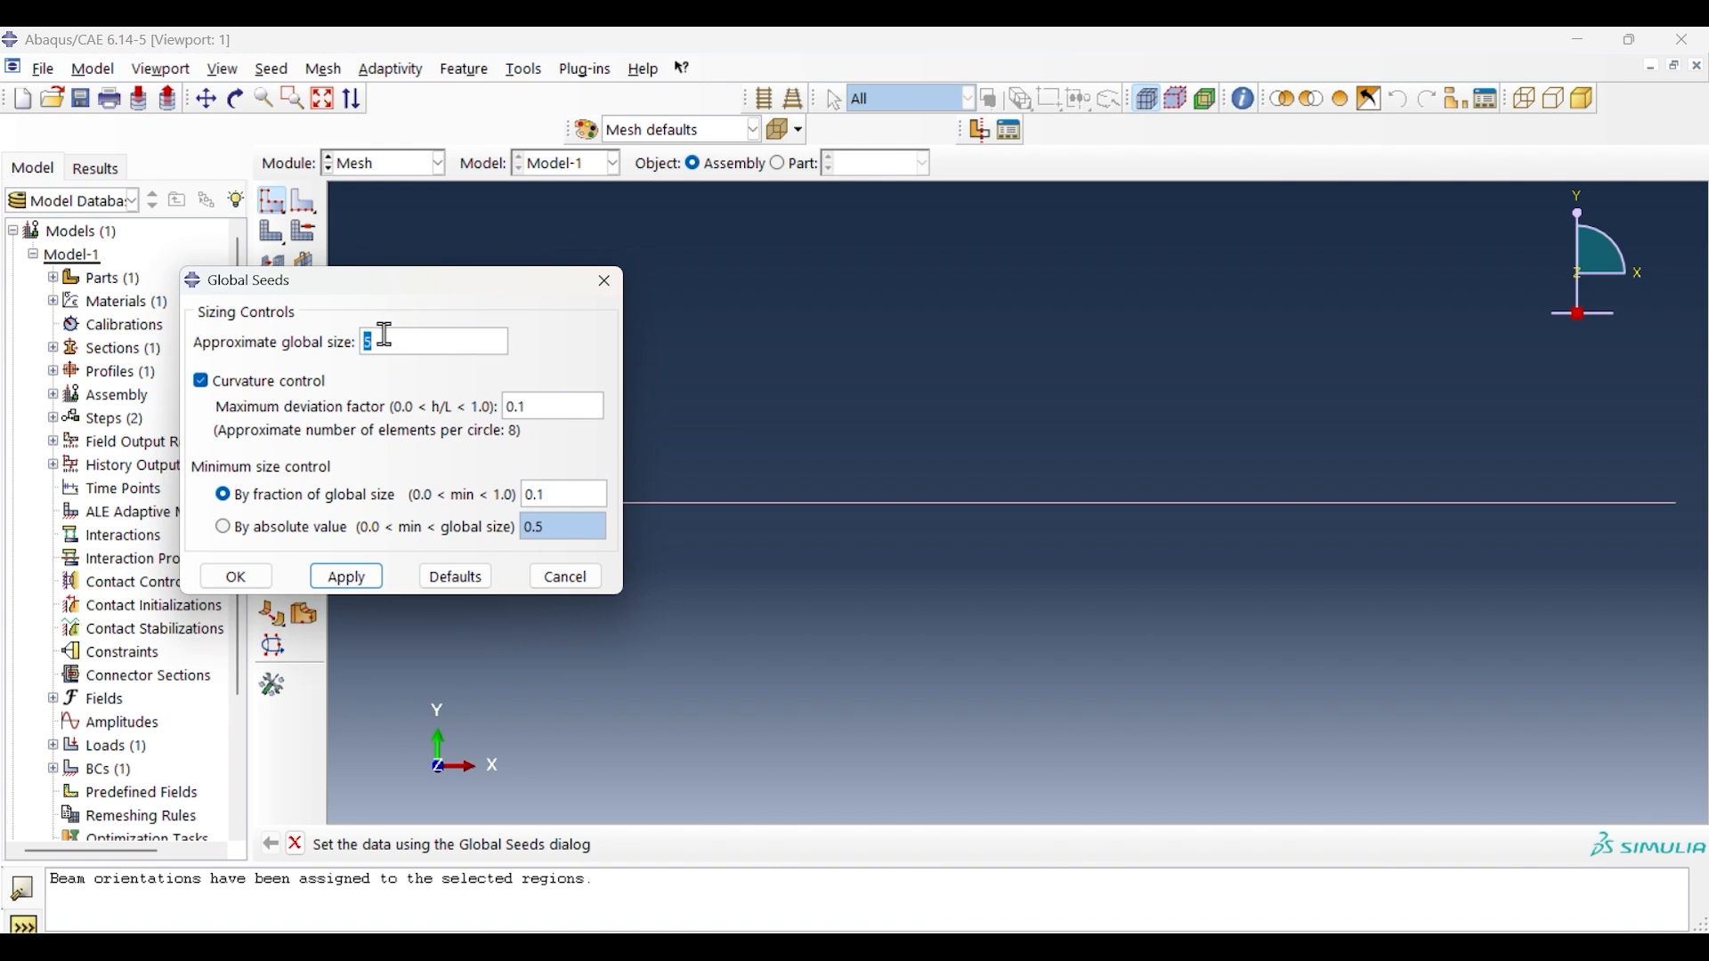
{"action": "key", "text": "BackSpace"}
{"action": "type", "text": "3"}
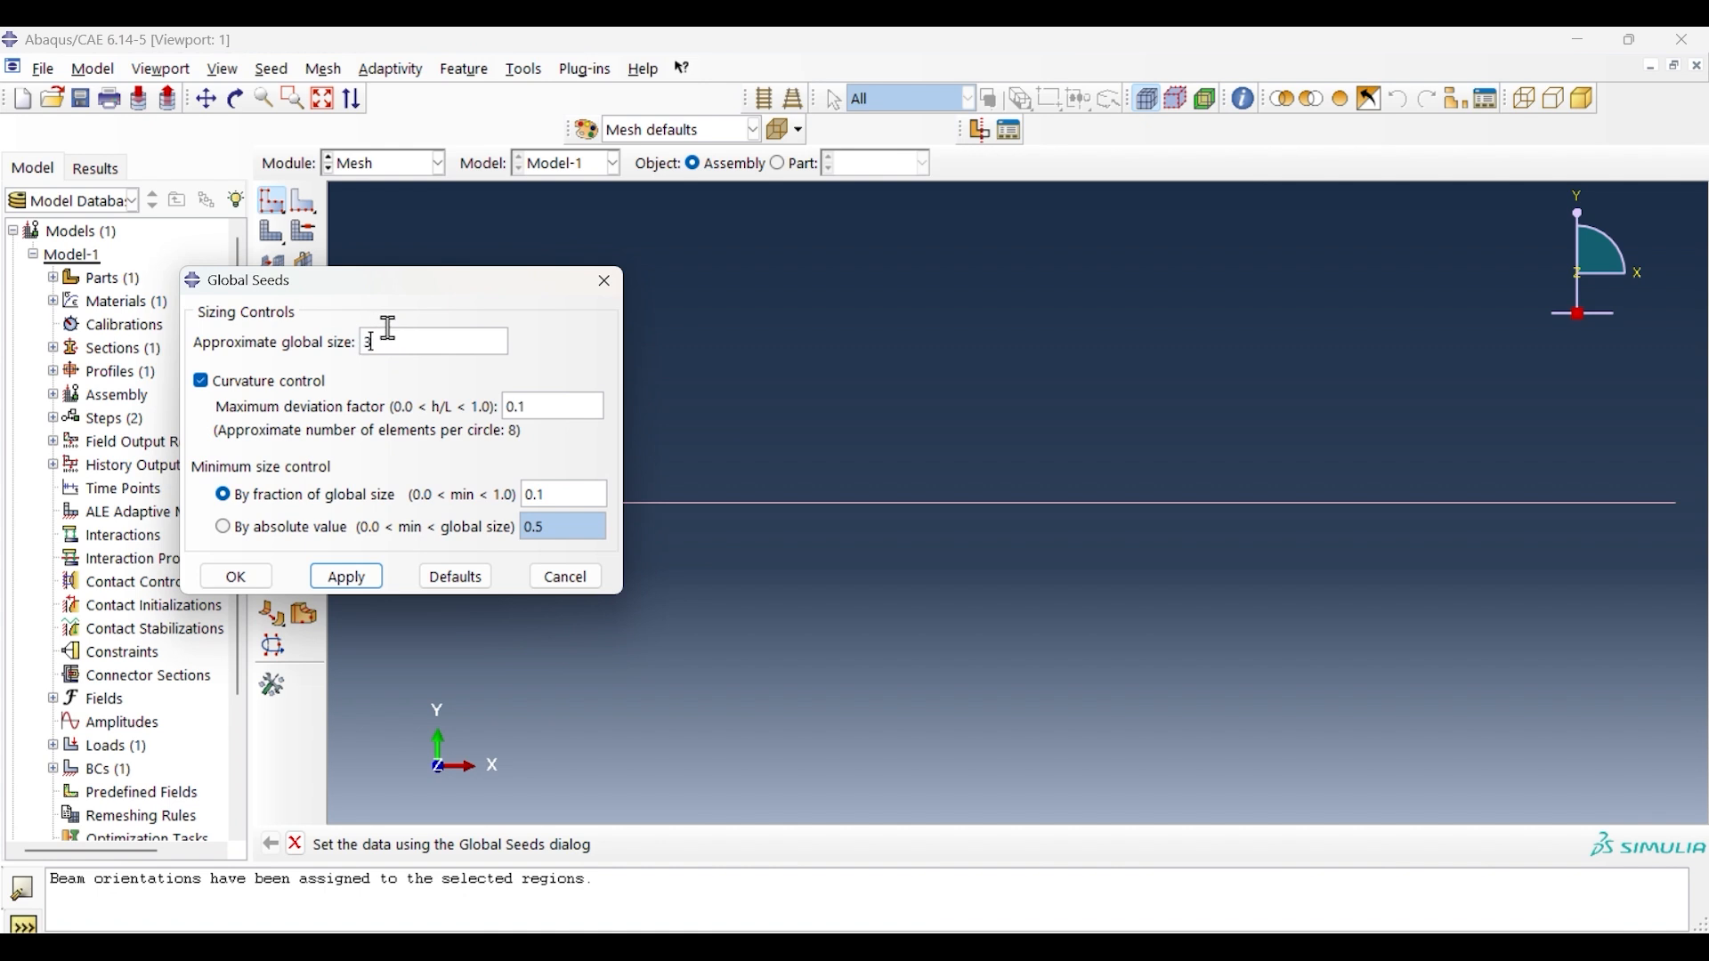
{"action": "left_click", "coordinate": [365, 577]}
{"action": "left_click", "coordinate": [271, 577]}
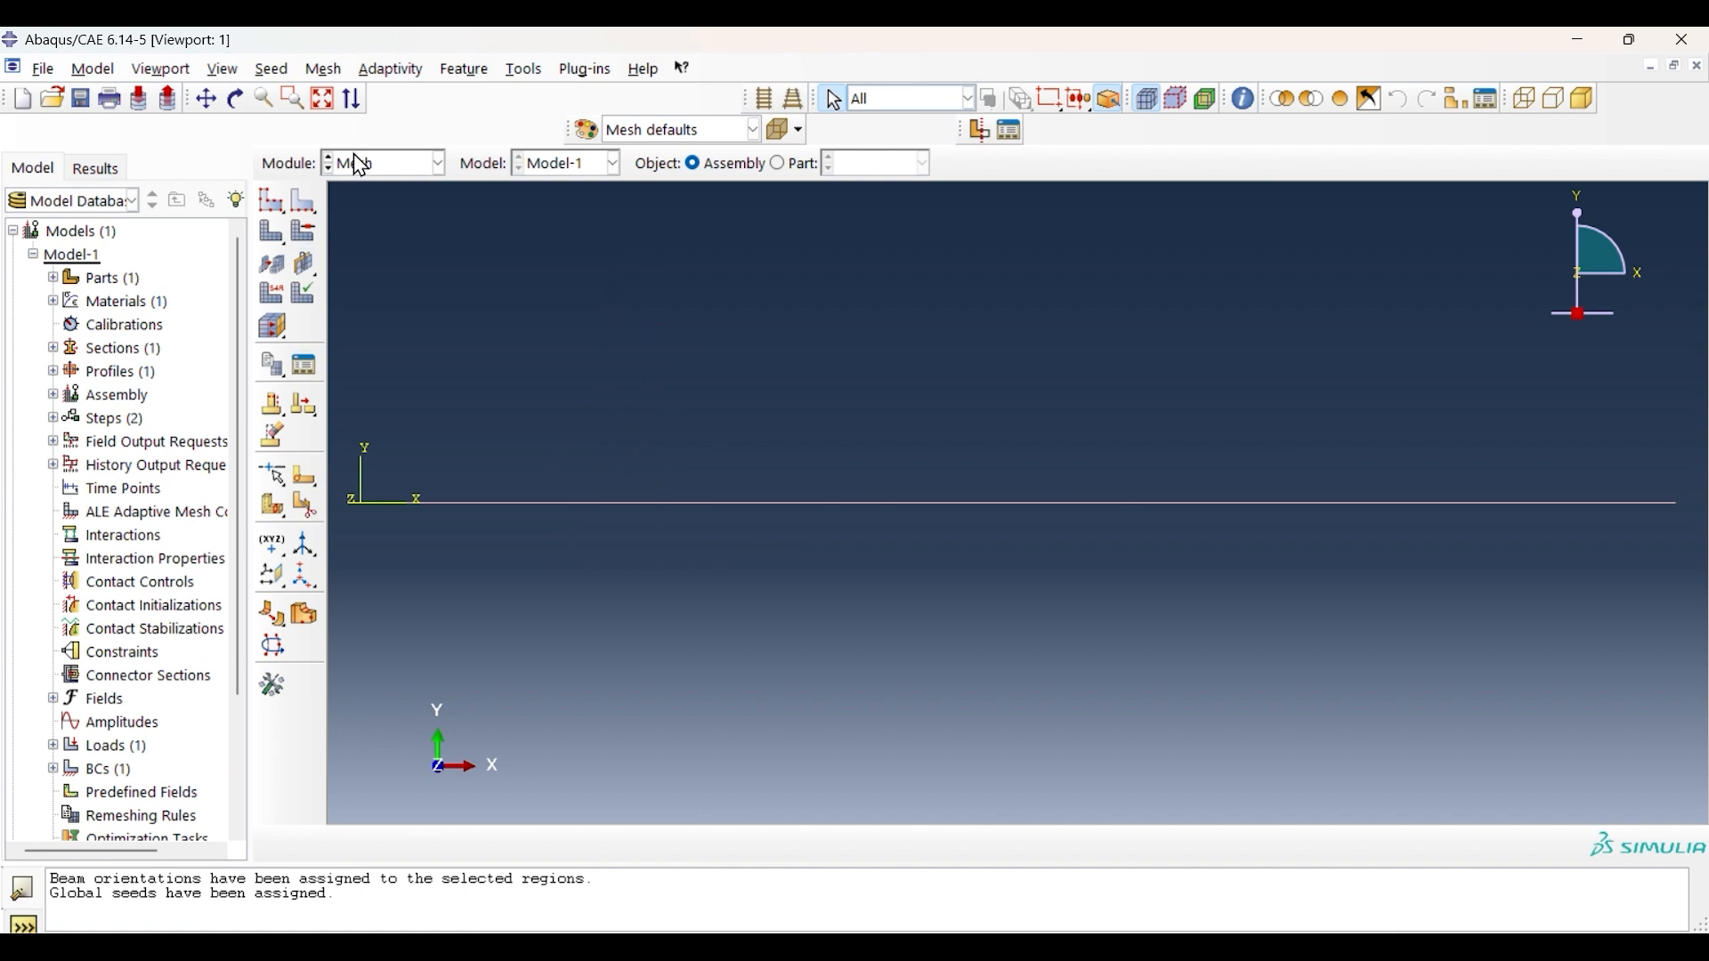
{"action": "left_click", "coordinate": [271, 236]}
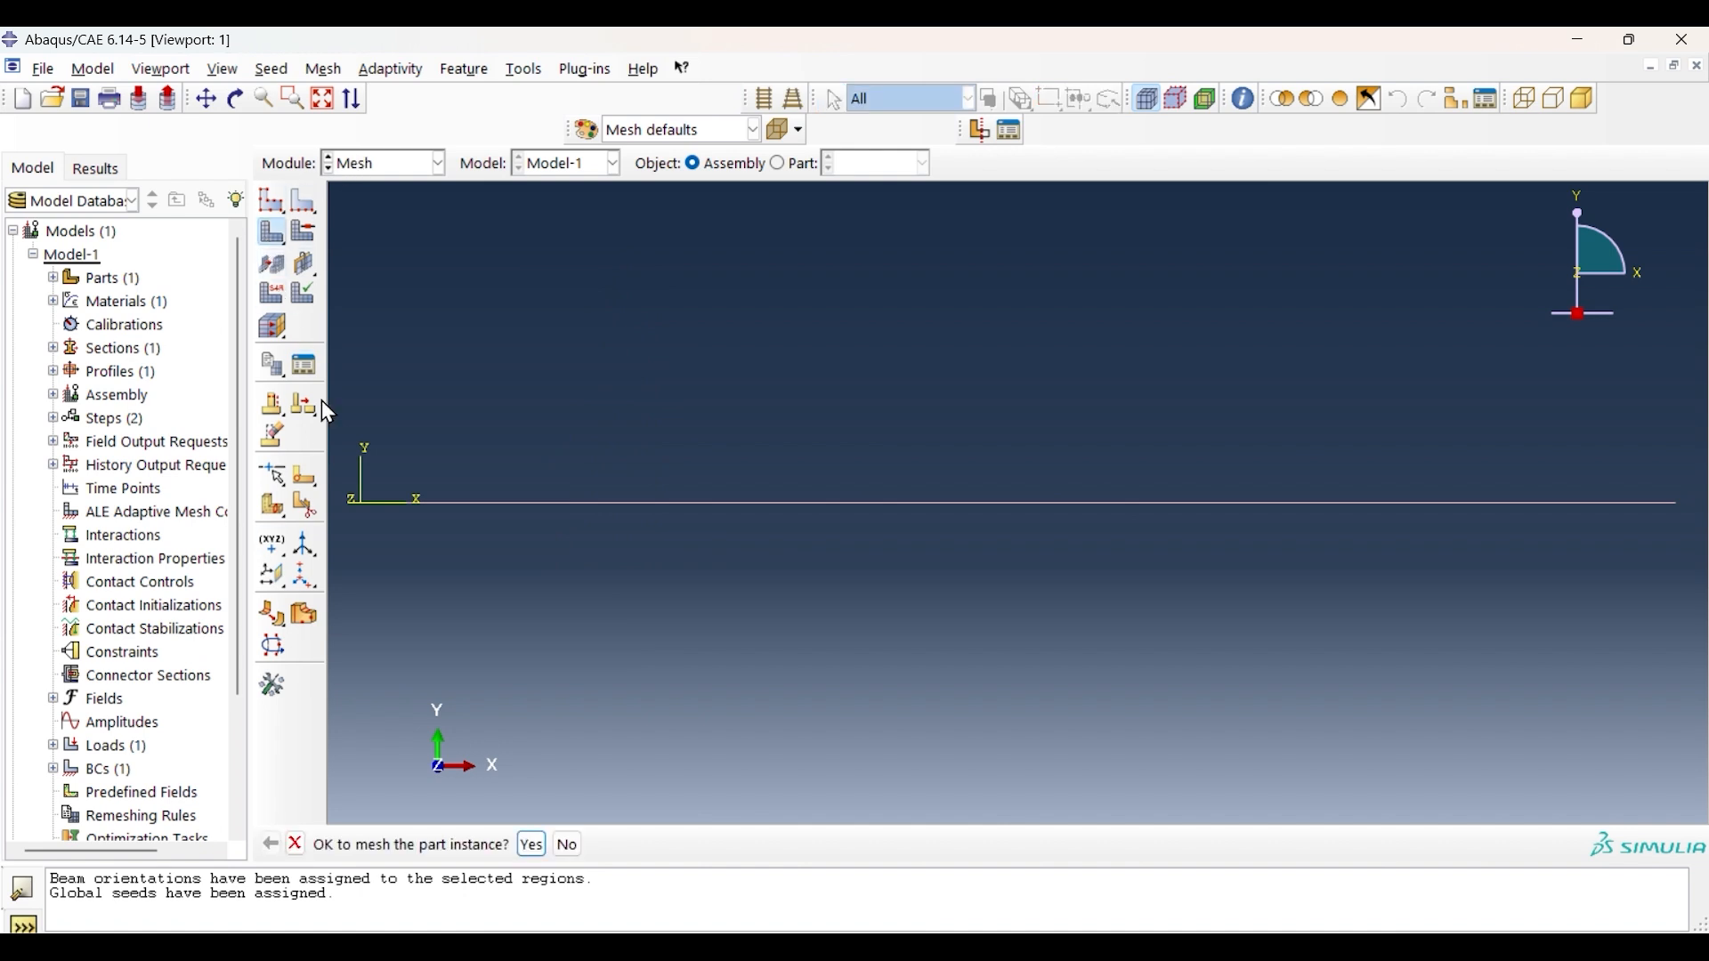
{"action": "left_click", "coordinate": [533, 845]}
Assign the Standard linear Beam element type to the whole wire.
{"action": "left_click", "coordinate": [271, 294]}
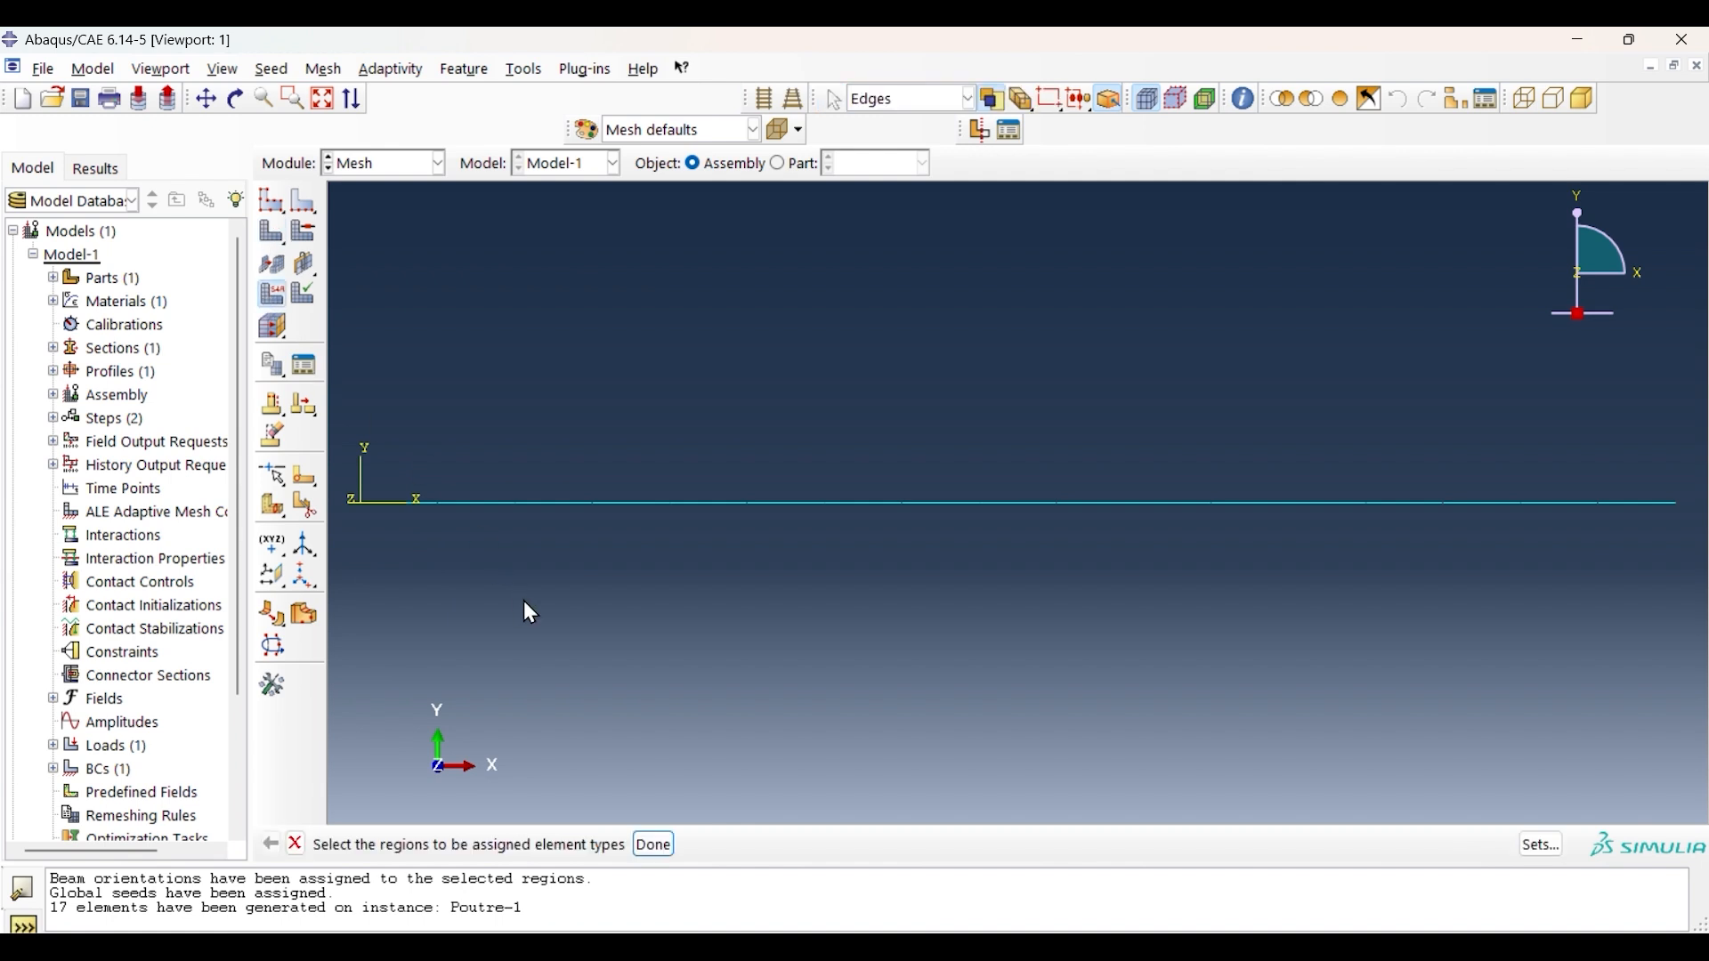
{"action": "left_click", "coordinate": [511, 504]}
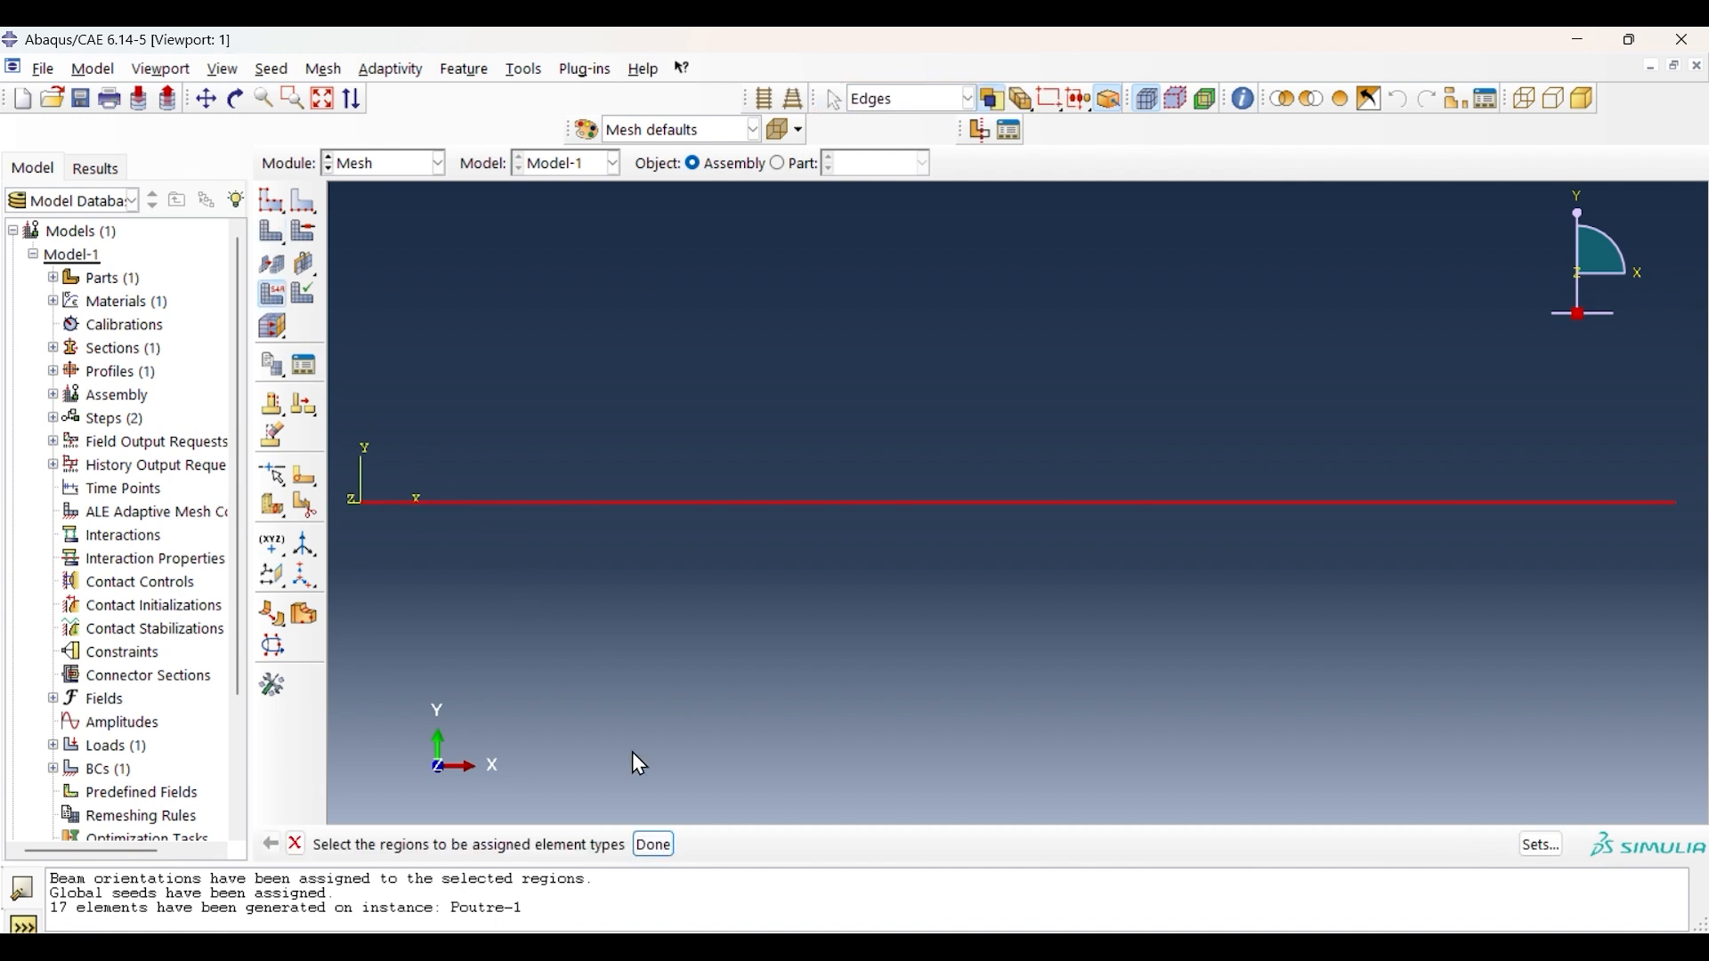
{"action": "left_click", "coordinate": [655, 844]}
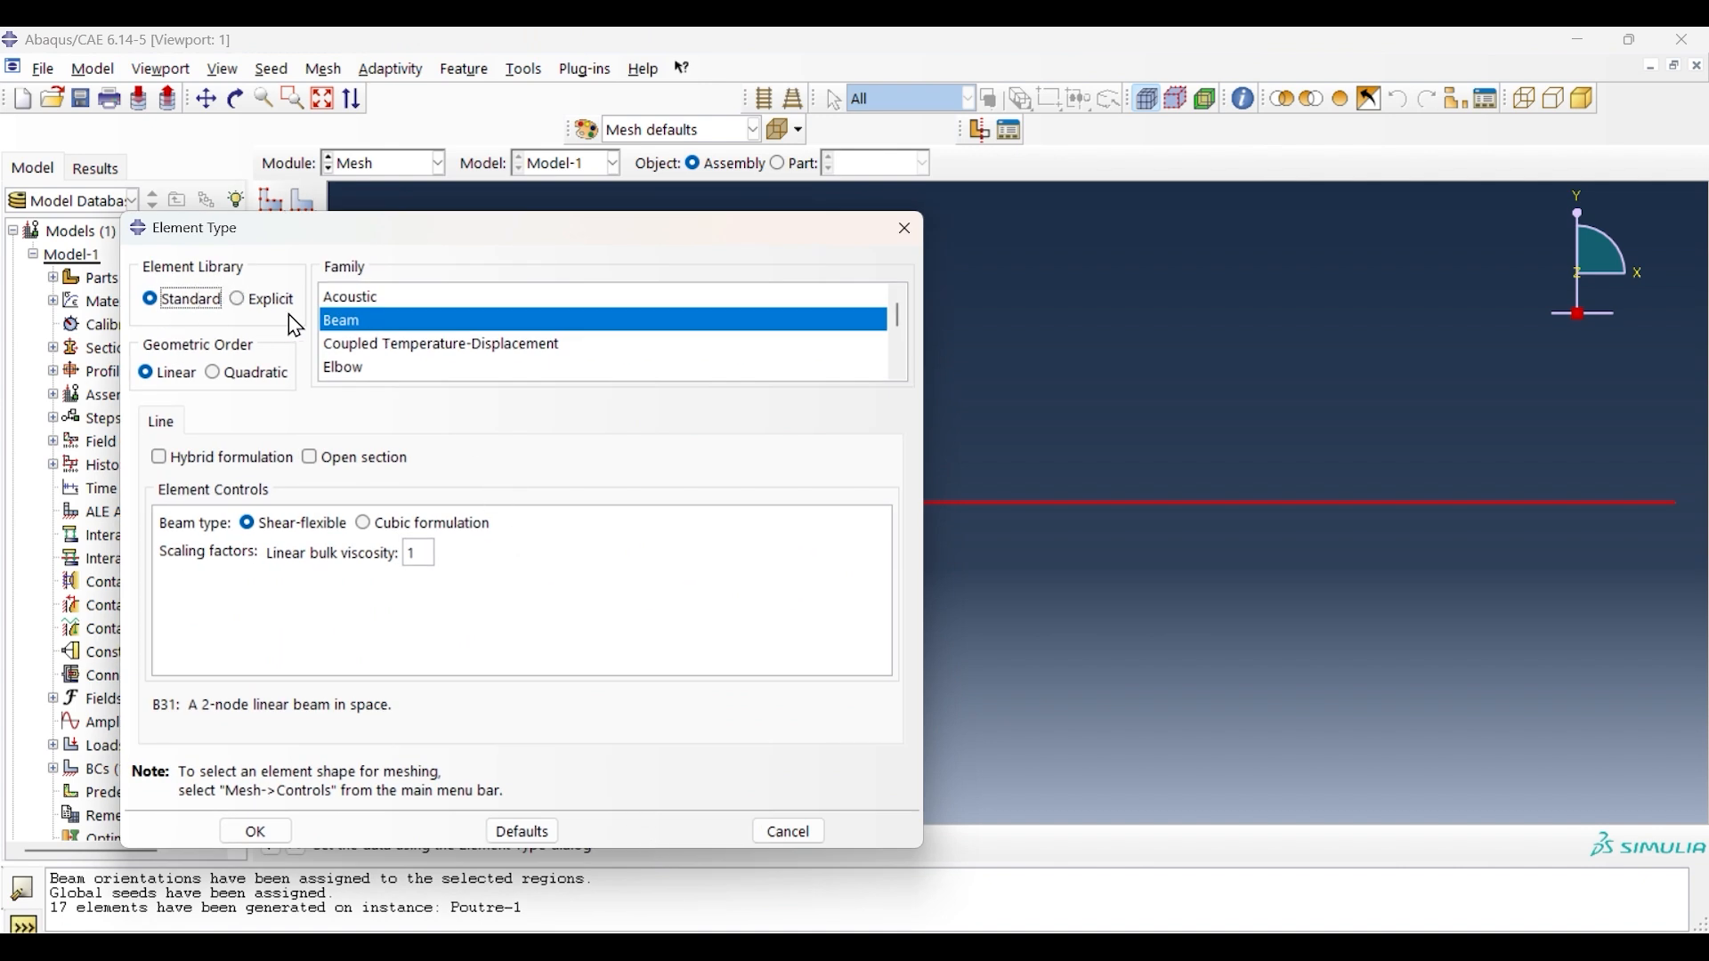
{"action": "left_click", "coordinate": [333, 317]}
{"action": "left_click", "coordinate": [255, 832]}
Create a full analysis job named Poutre_Acier_Allié1 from Model-1 and submit it.
{"action": "left_click", "coordinate": [440, 164]}
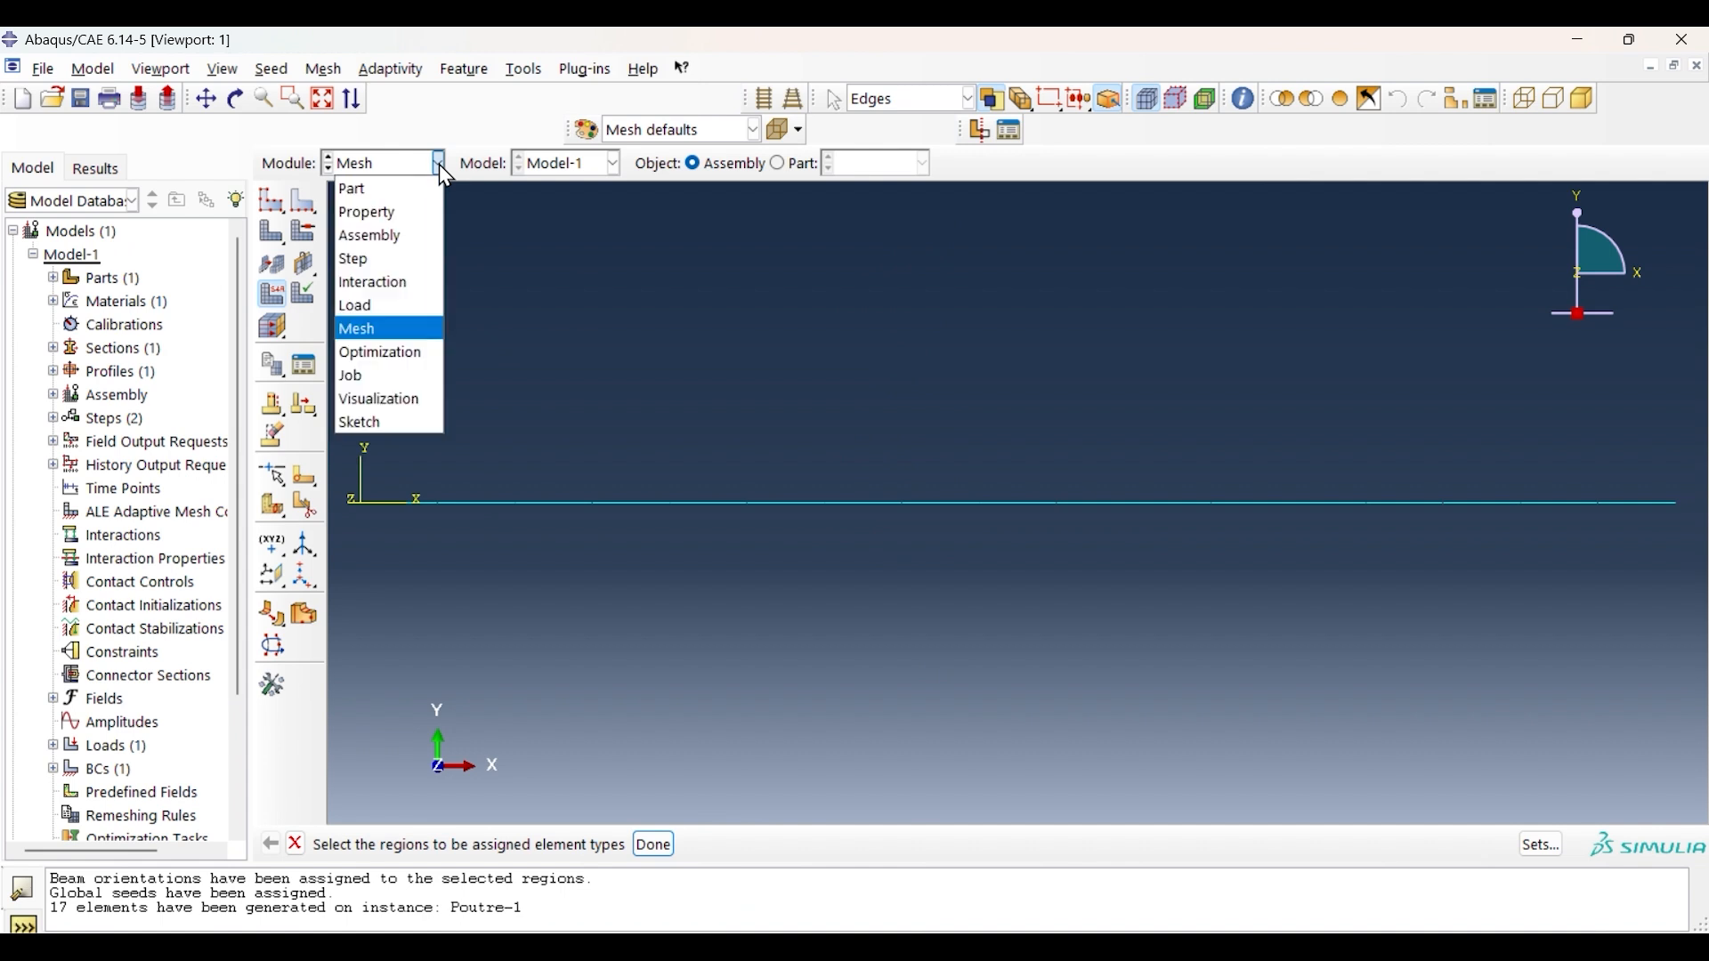
{"action": "left_click", "coordinate": [374, 374]}
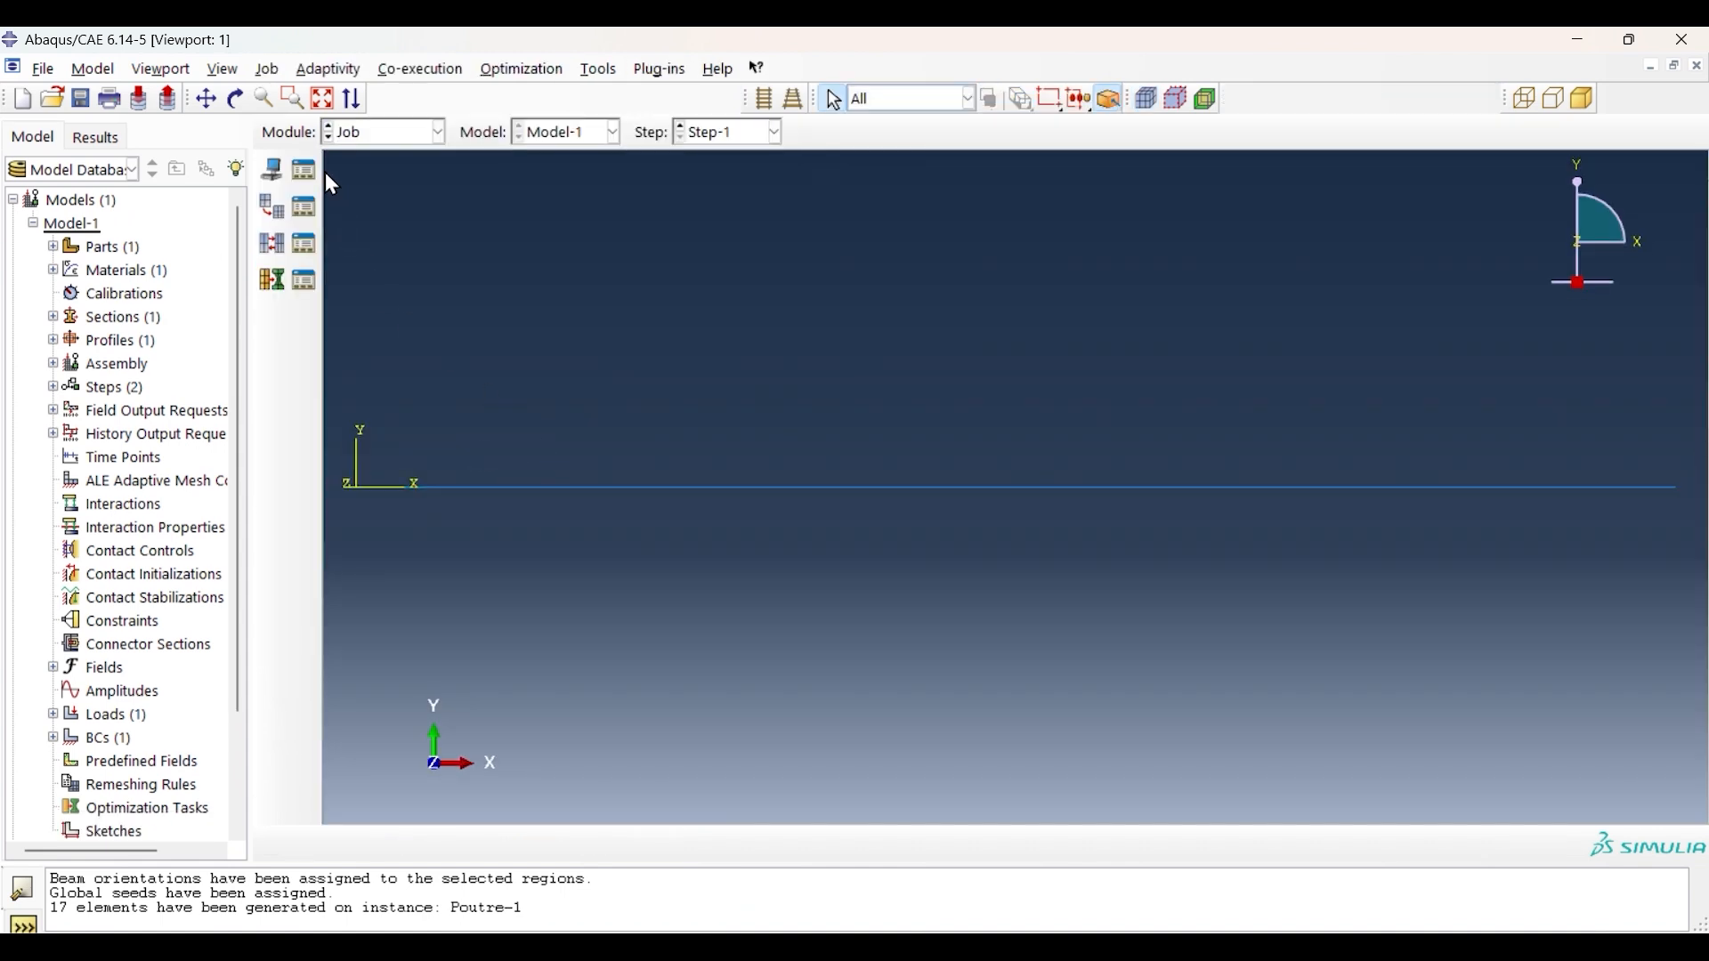
{"action": "left_click", "coordinate": [308, 170]}
{"action": "left_click", "coordinate": [194, 540]}
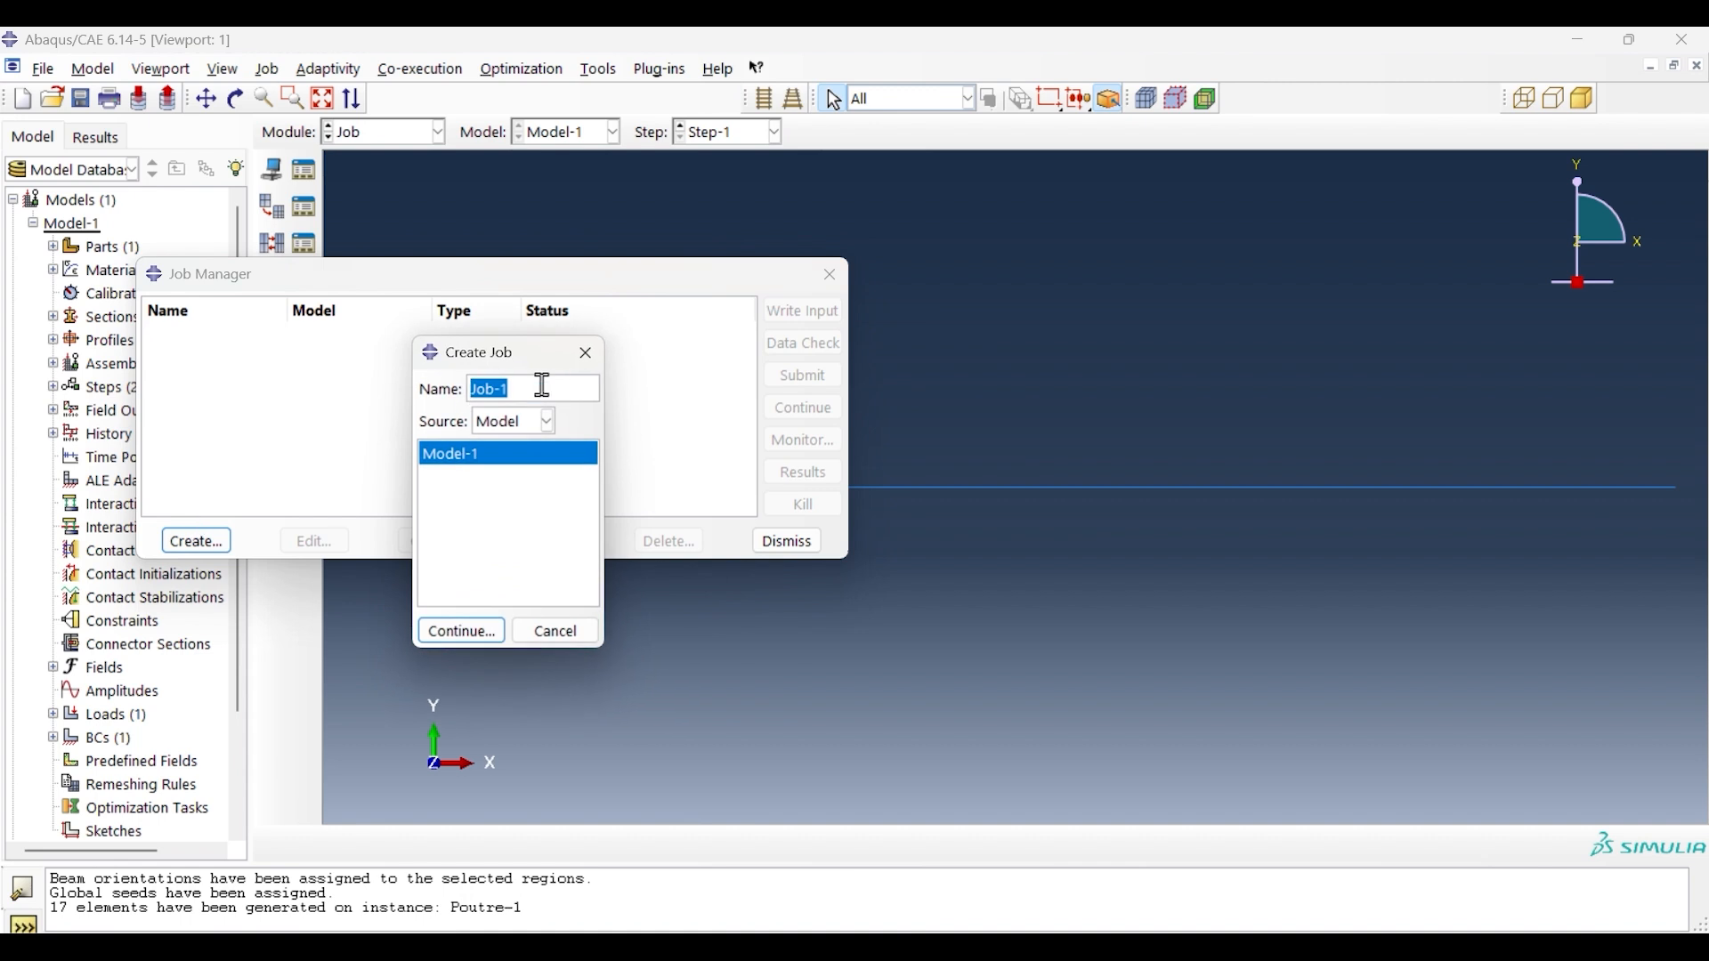
{"action": "type", "text": "Po"}
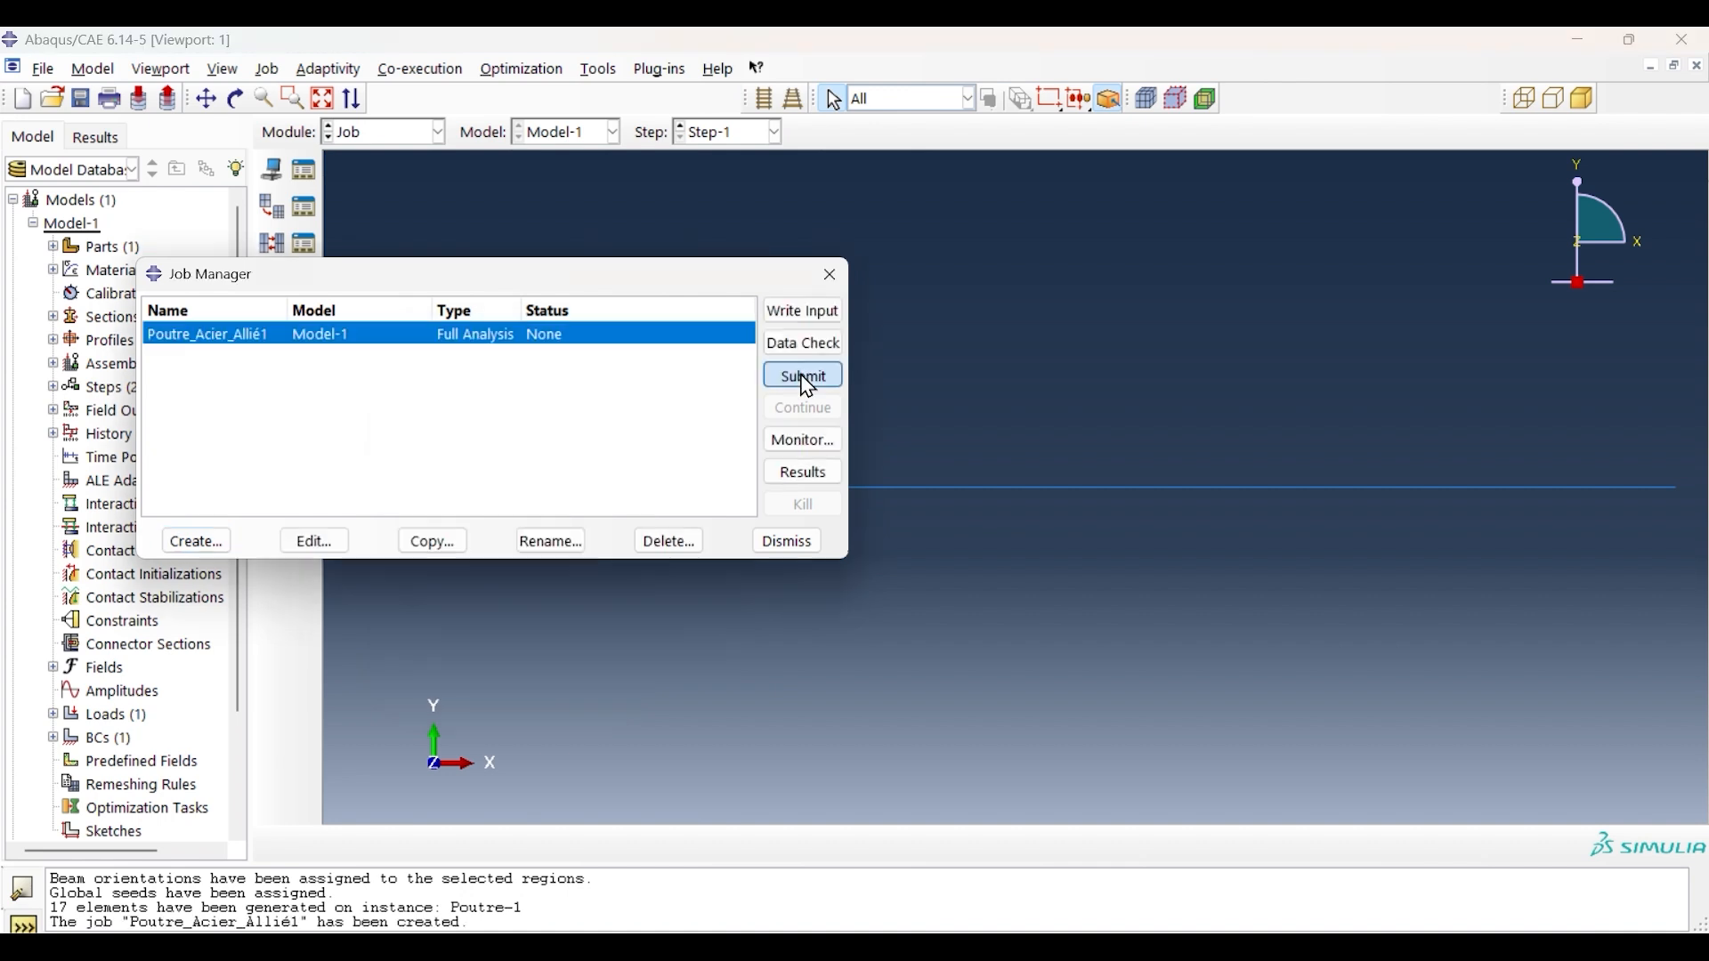
{"action": "left_click", "coordinate": [804, 375]}
{"action": "left_click_drag", "start_coordinate": [591, 274], "coordinate": [980, 541]}
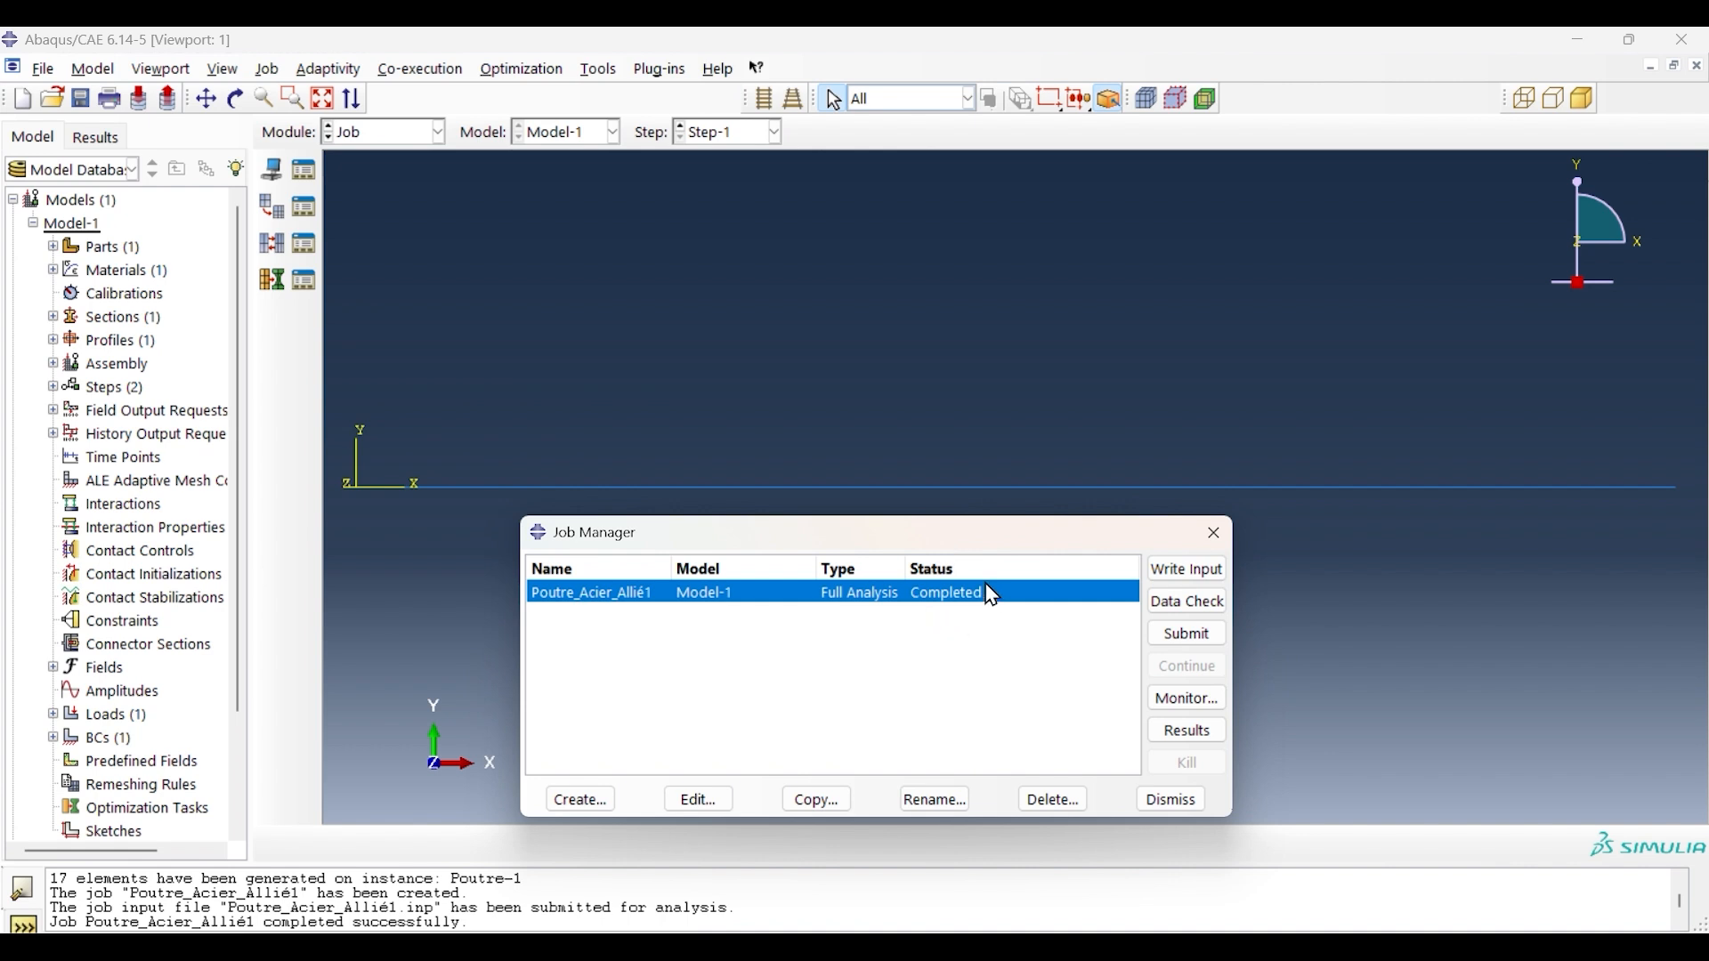
Open the completed job's results and turn on beam profile rendering in the ODB display options.
{"action": "left_click", "coordinate": [1188, 736]}
{"action": "scroll", "coordinate": [1022, 470], "scroll_direction": "up", "scroll_amount": 5}
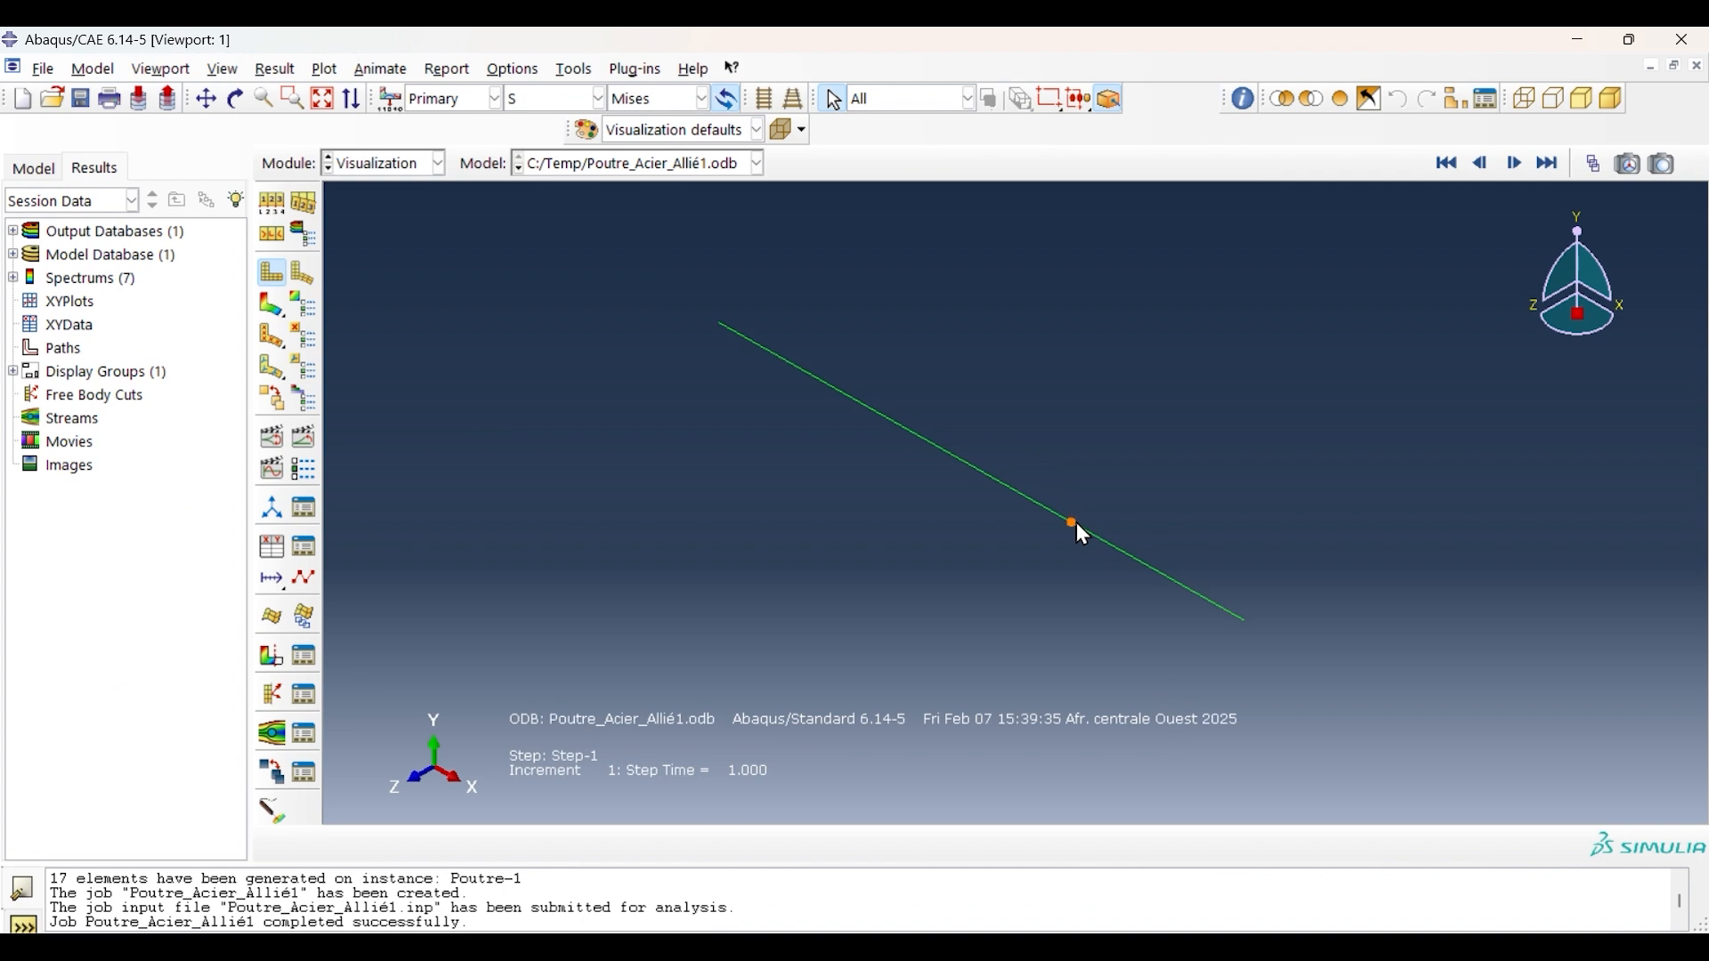
{"action": "scroll", "coordinate": [1076, 521], "scroll_direction": "up", "scroll_amount": 1}
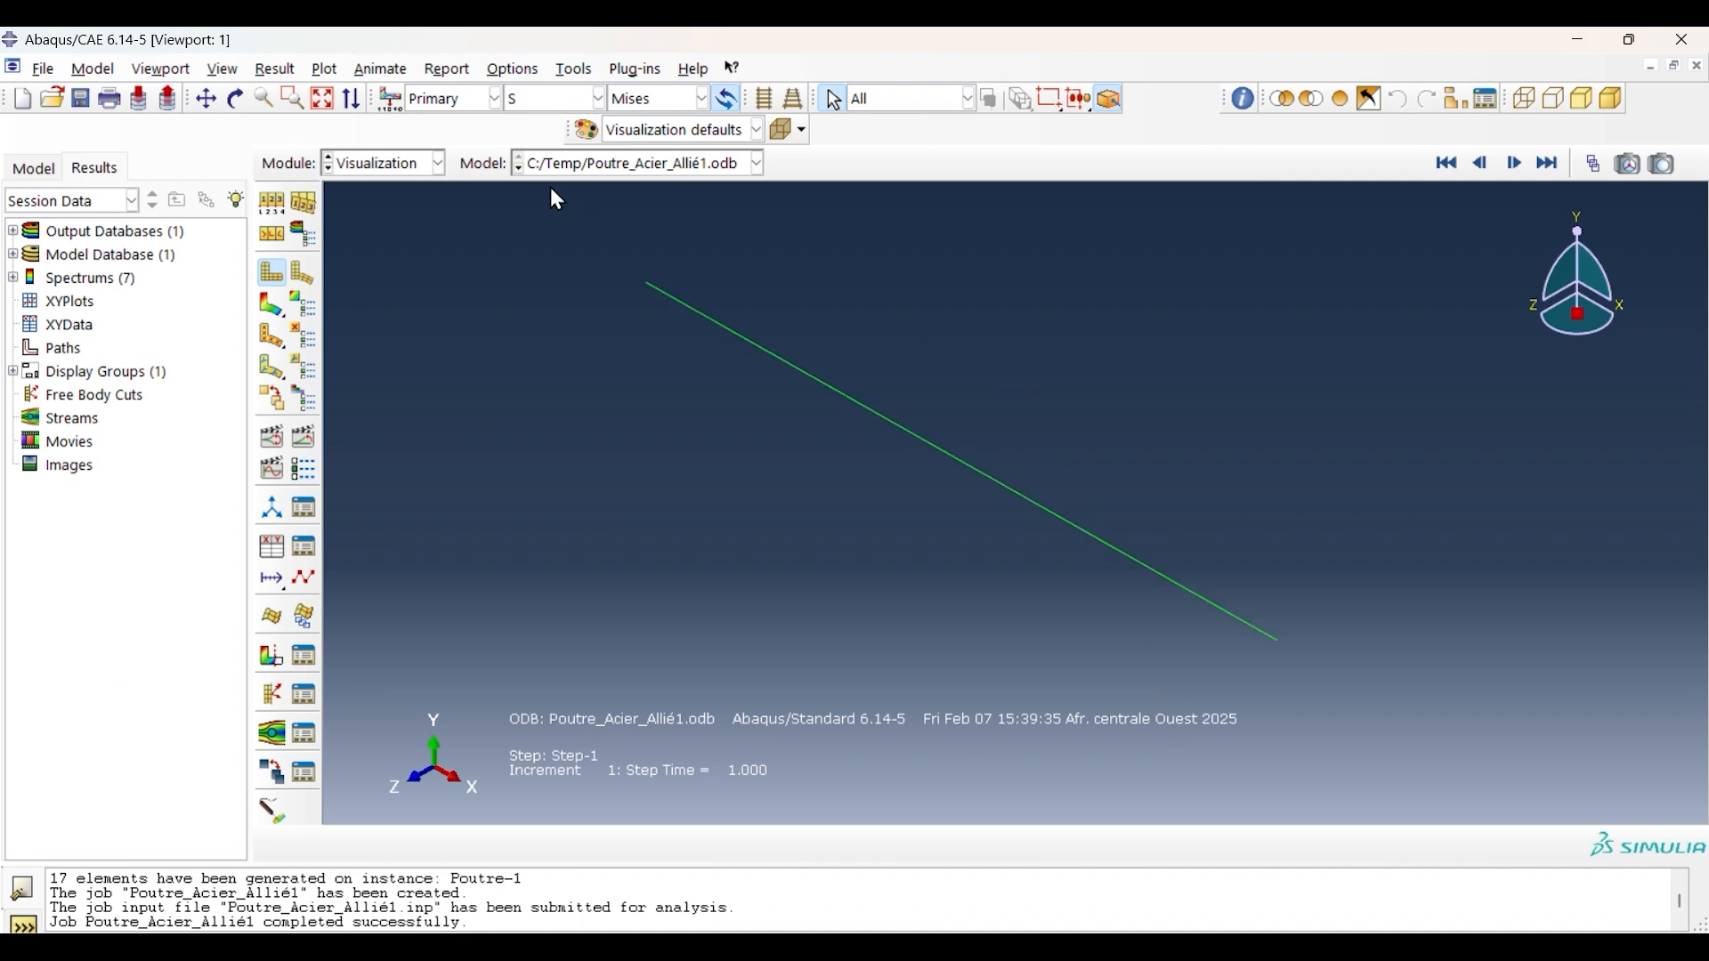
{"action": "left_click", "coordinate": [295, 237]}
{"action": "left_click", "coordinate": [38, 550]}
{"action": "left_click", "coordinate": [200, 815]}
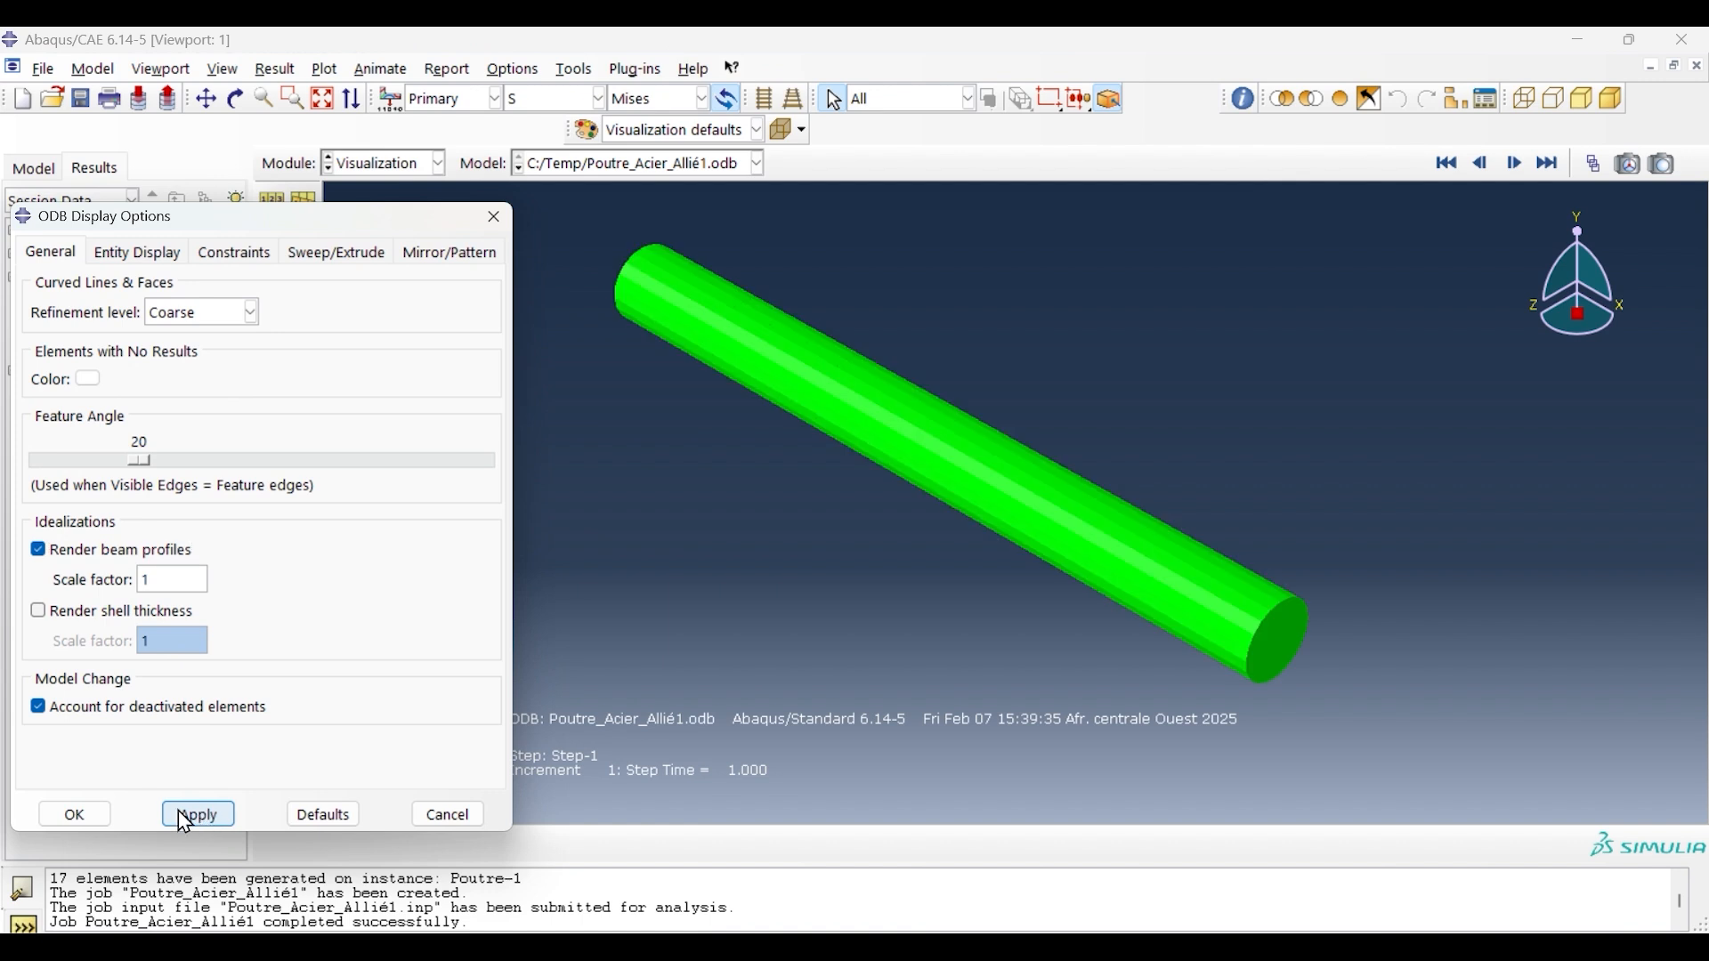
{"action": "left_click", "coordinate": [75, 816]}
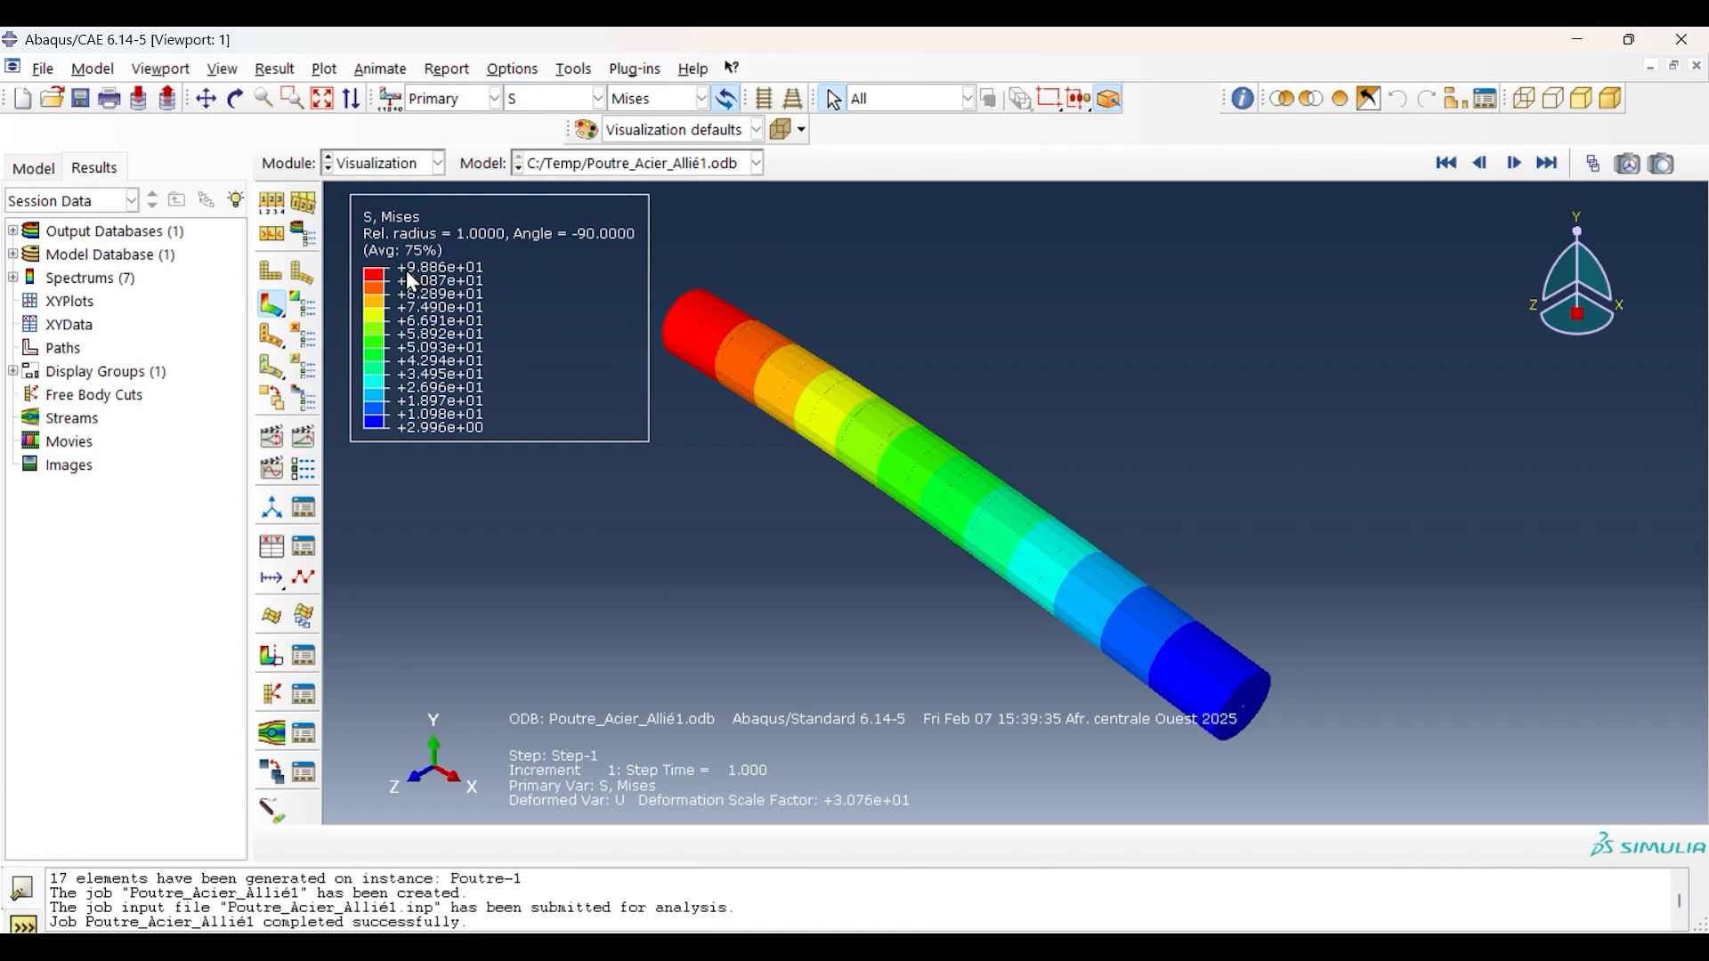
Display the displacement U contours on the deformed beam in place of the Mises stress.
{"action": "left_click", "coordinate": [596, 96]}
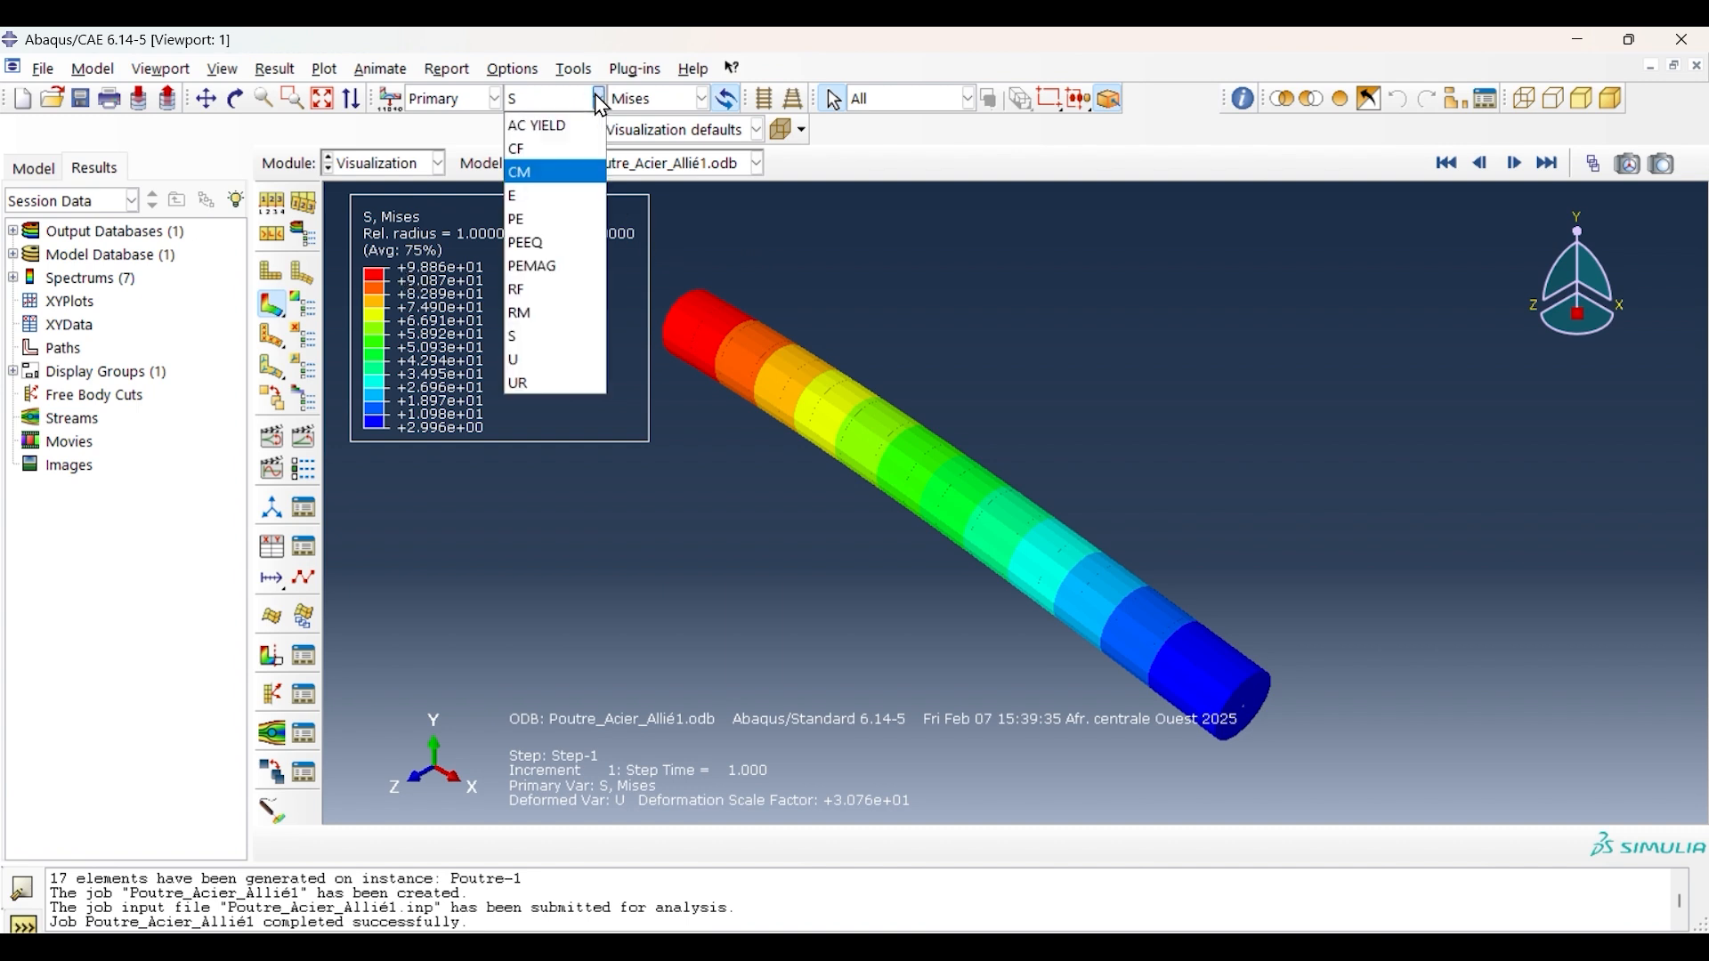
{"action": "left_click", "coordinate": [535, 359]}
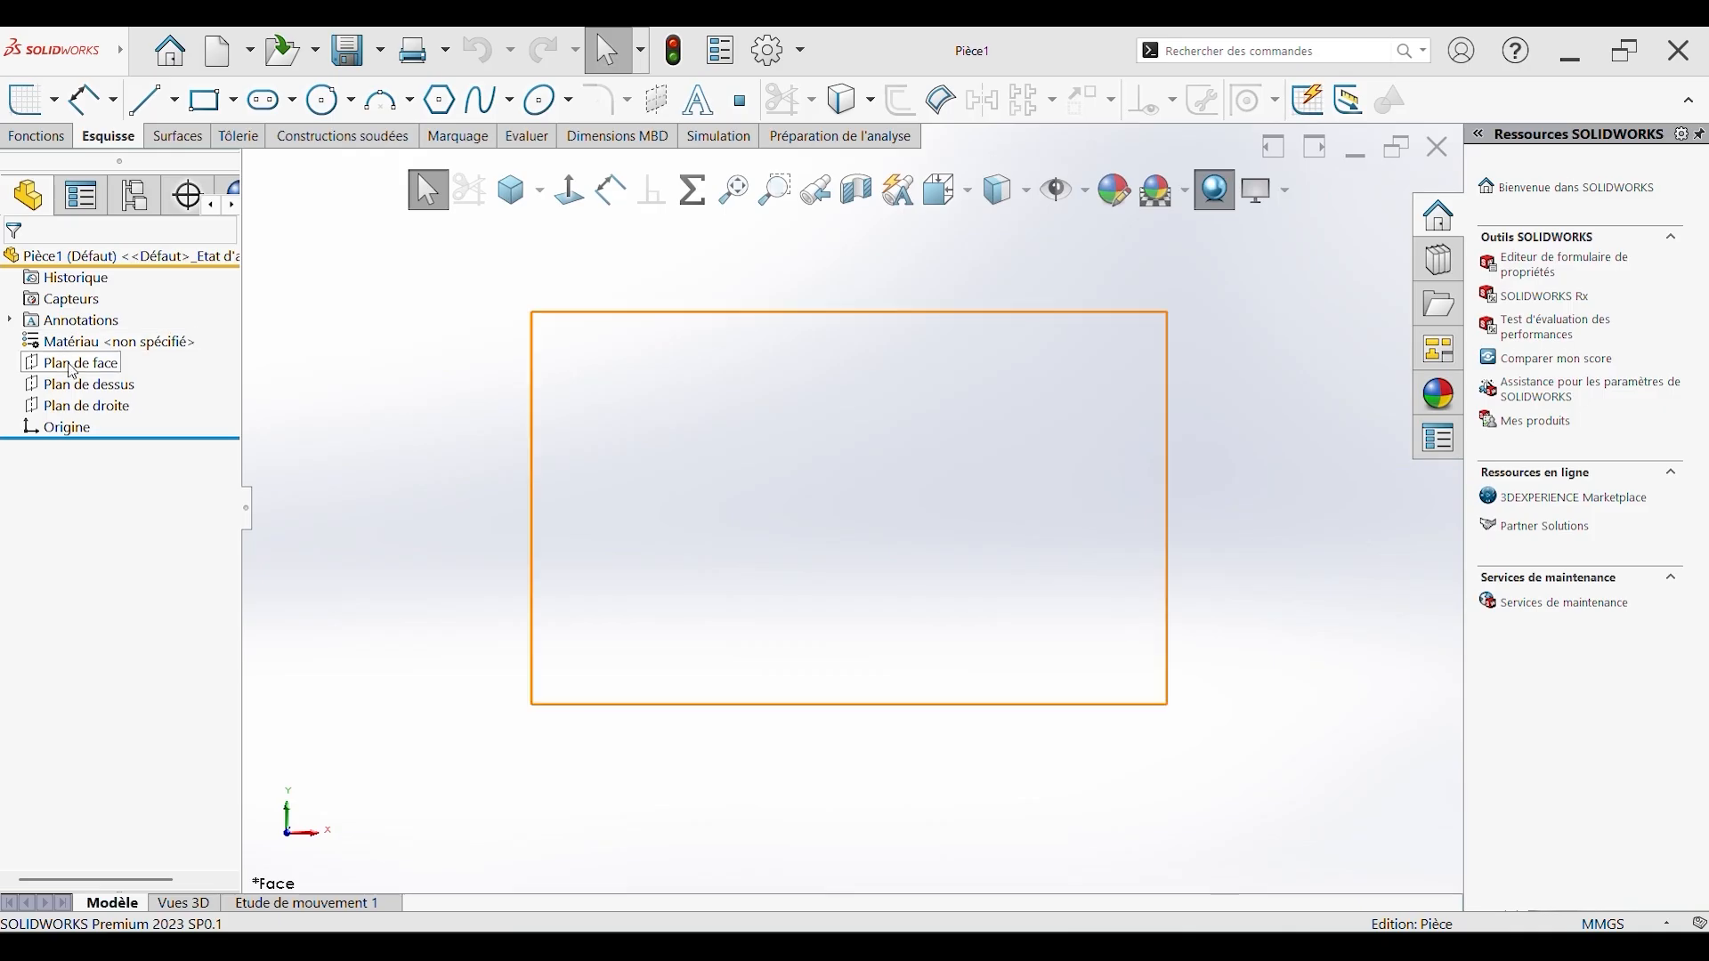
Switch to SOLIDWORKS and sketch a 5 mm diameter circle centred on the origin of the front plane (Plan de face).
{"action": "left_click", "coordinate": [73, 365]}
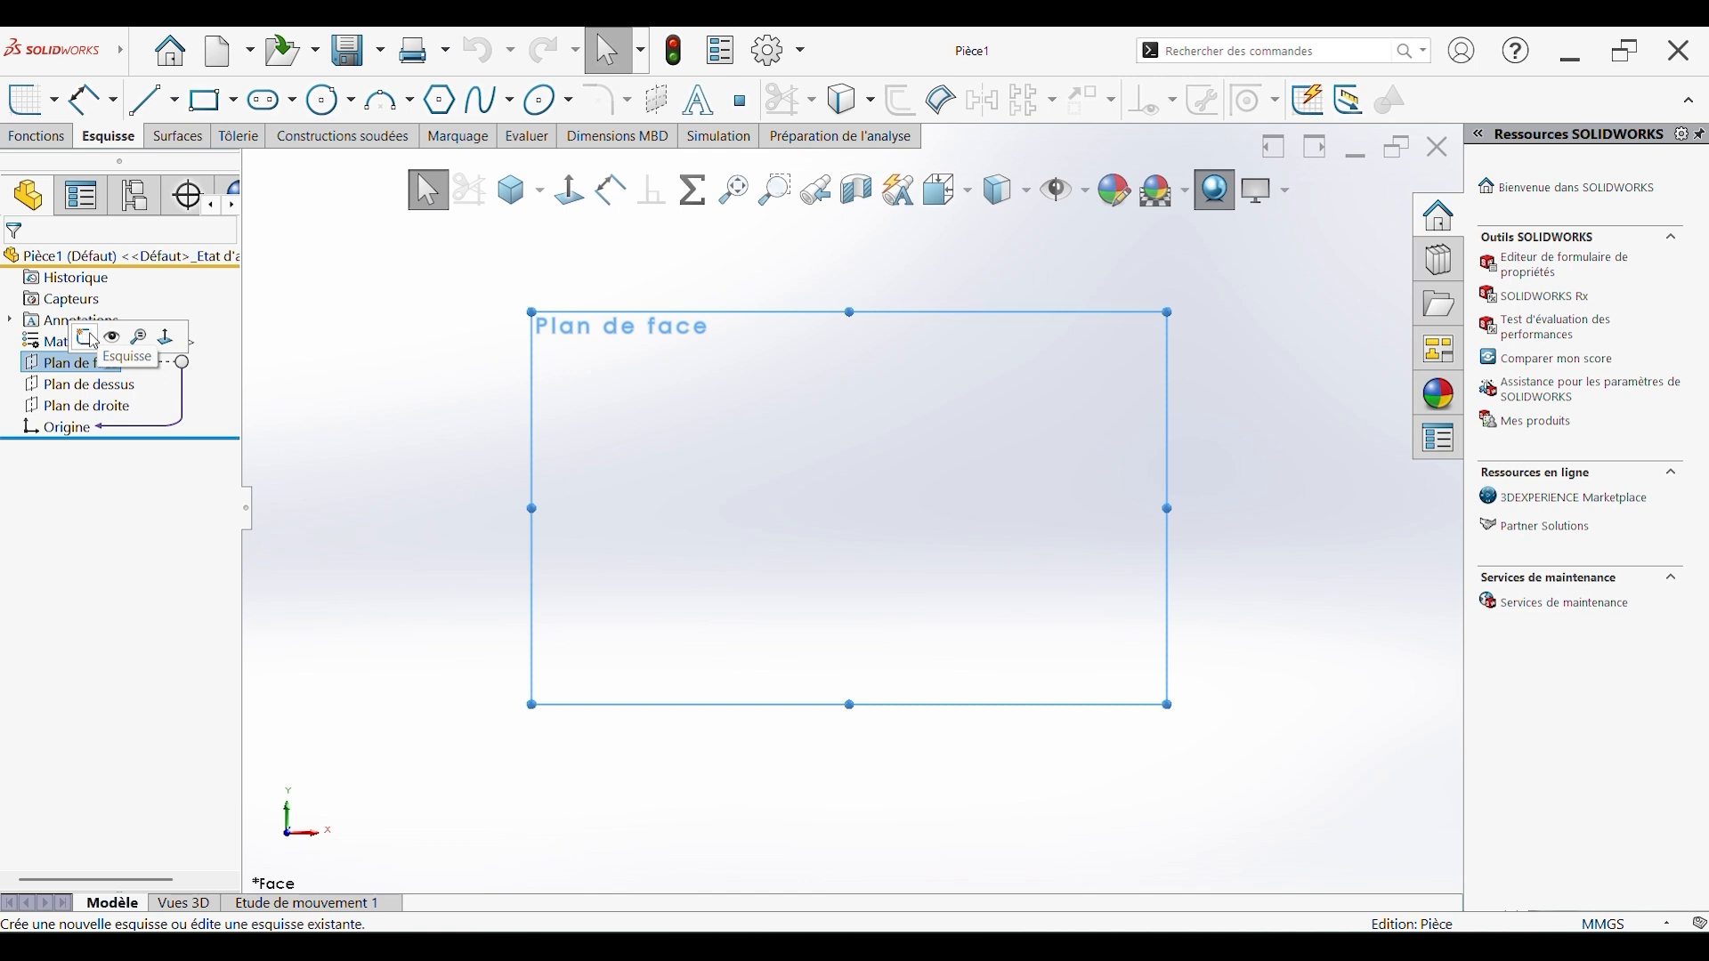
{"action": "left_click", "coordinate": [86, 338]}
{"action": "left_click", "coordinate": [256, 51]}
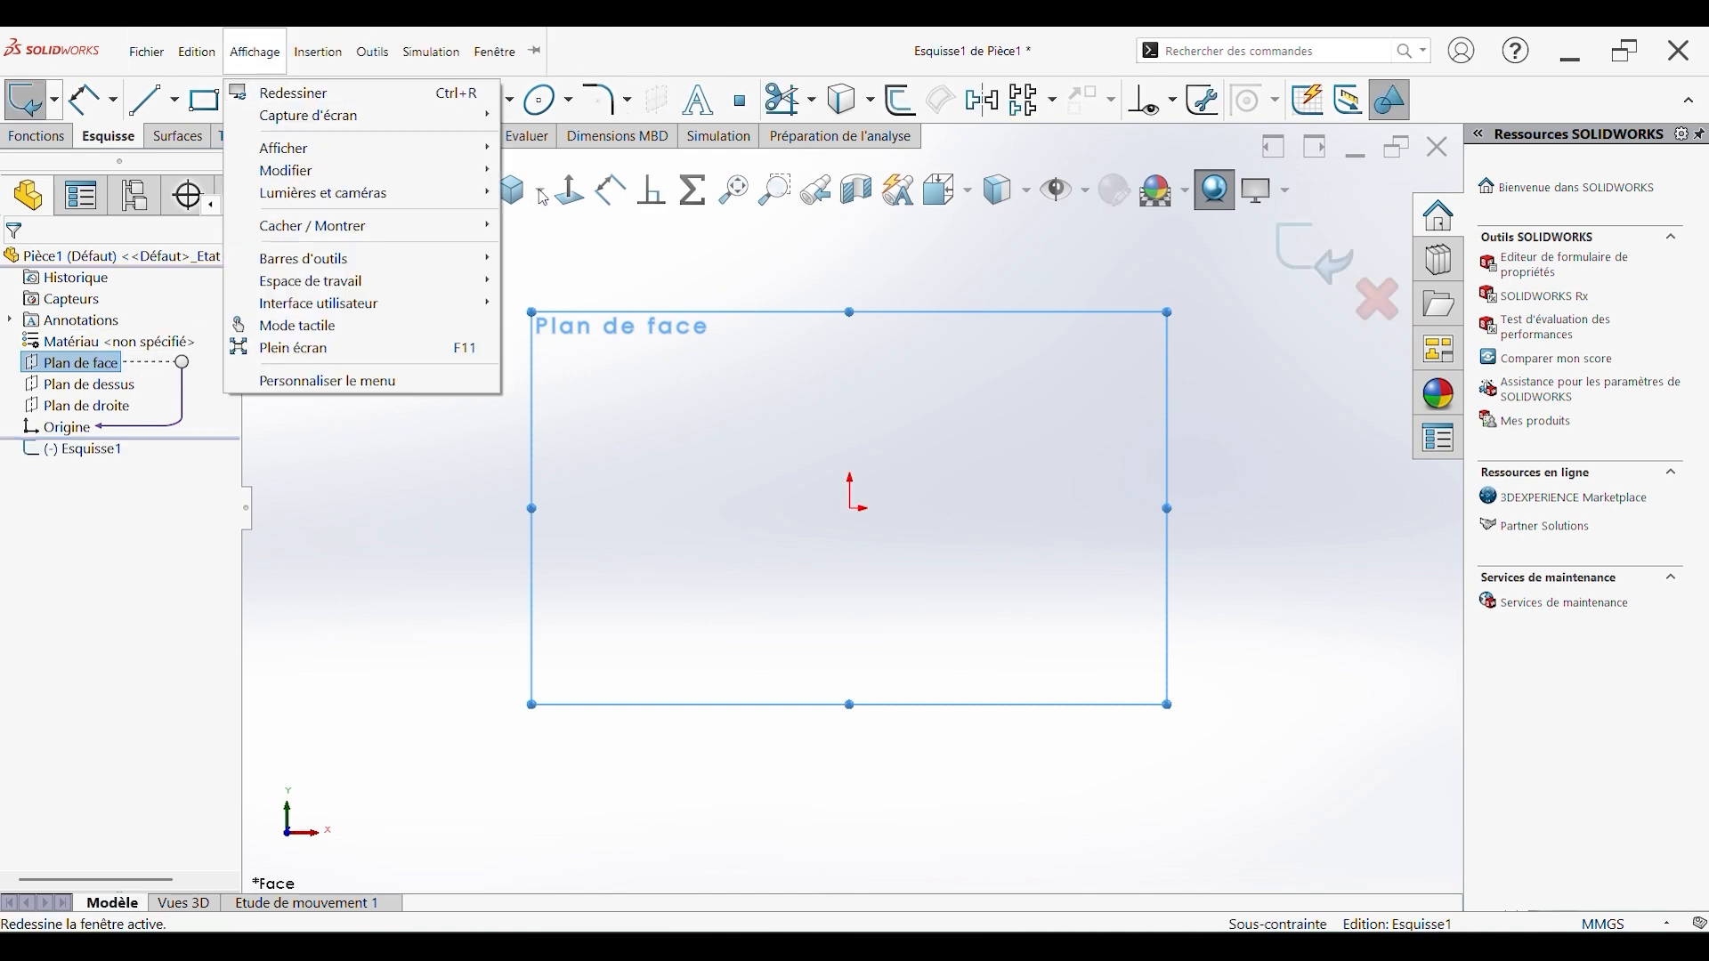
{"action": "left_click", "coordinate": [538, 256]}
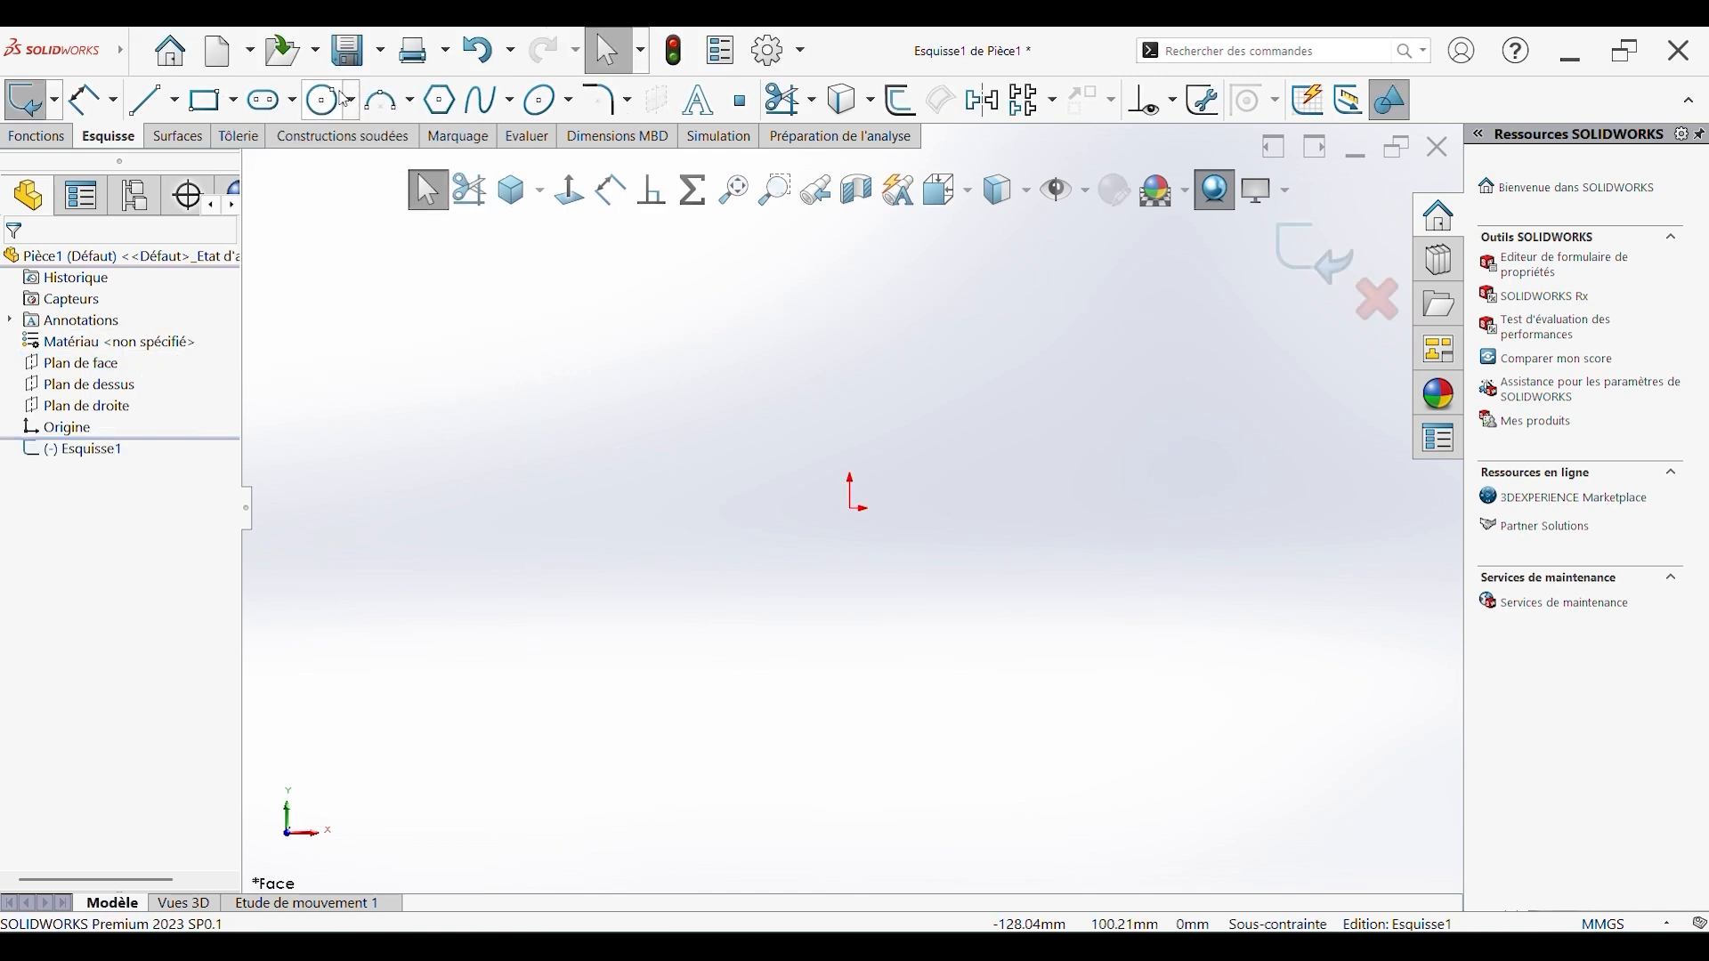
{"action": "left_click", "coordinate": [323, 98]}
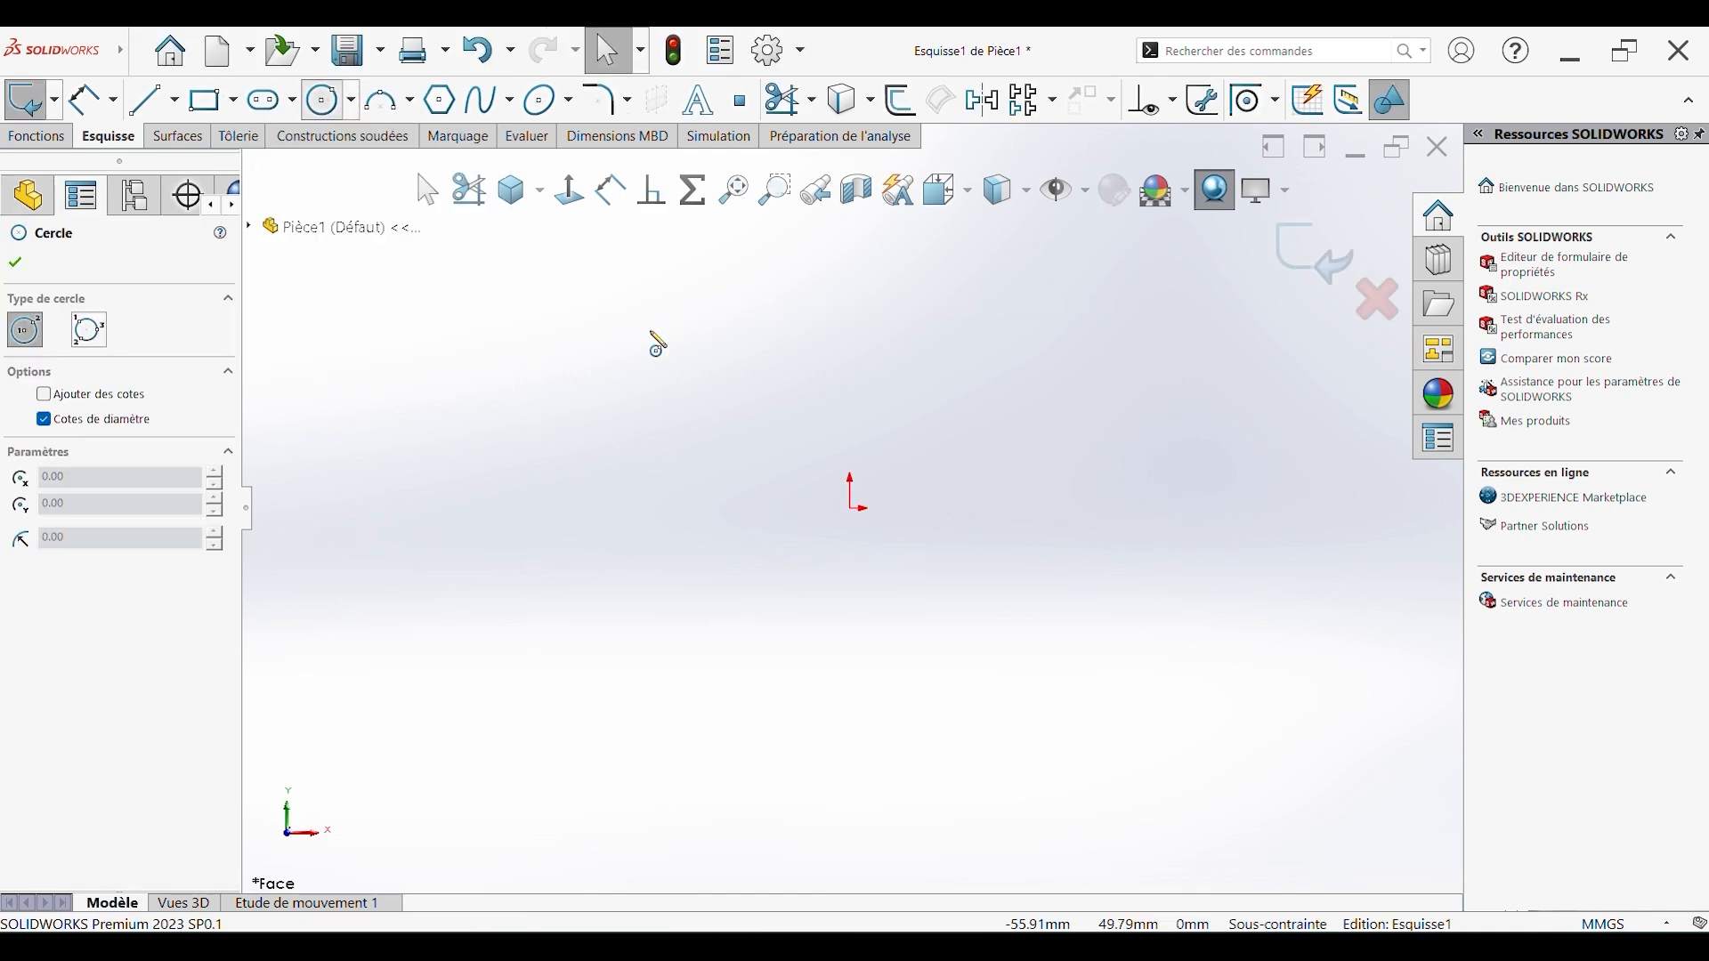
{"action": "left_click", "coordinate": [853, 508]}
{"action": "type", "text": "5"}
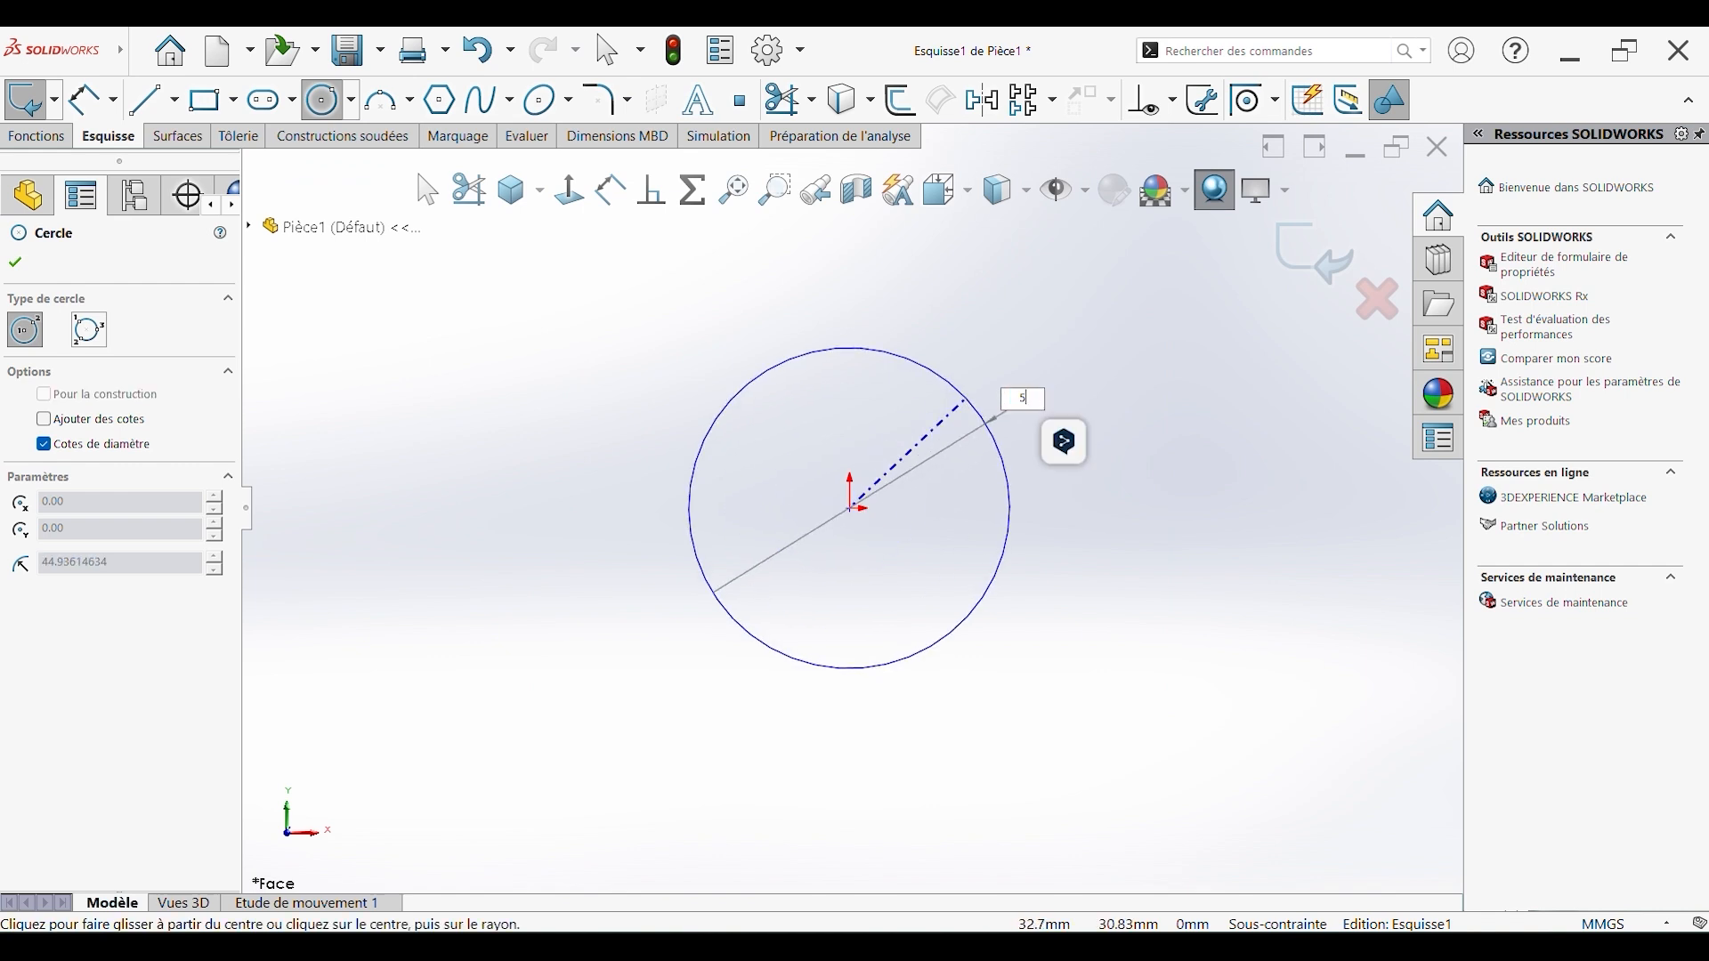
{"action": "key", "text": "Return"}
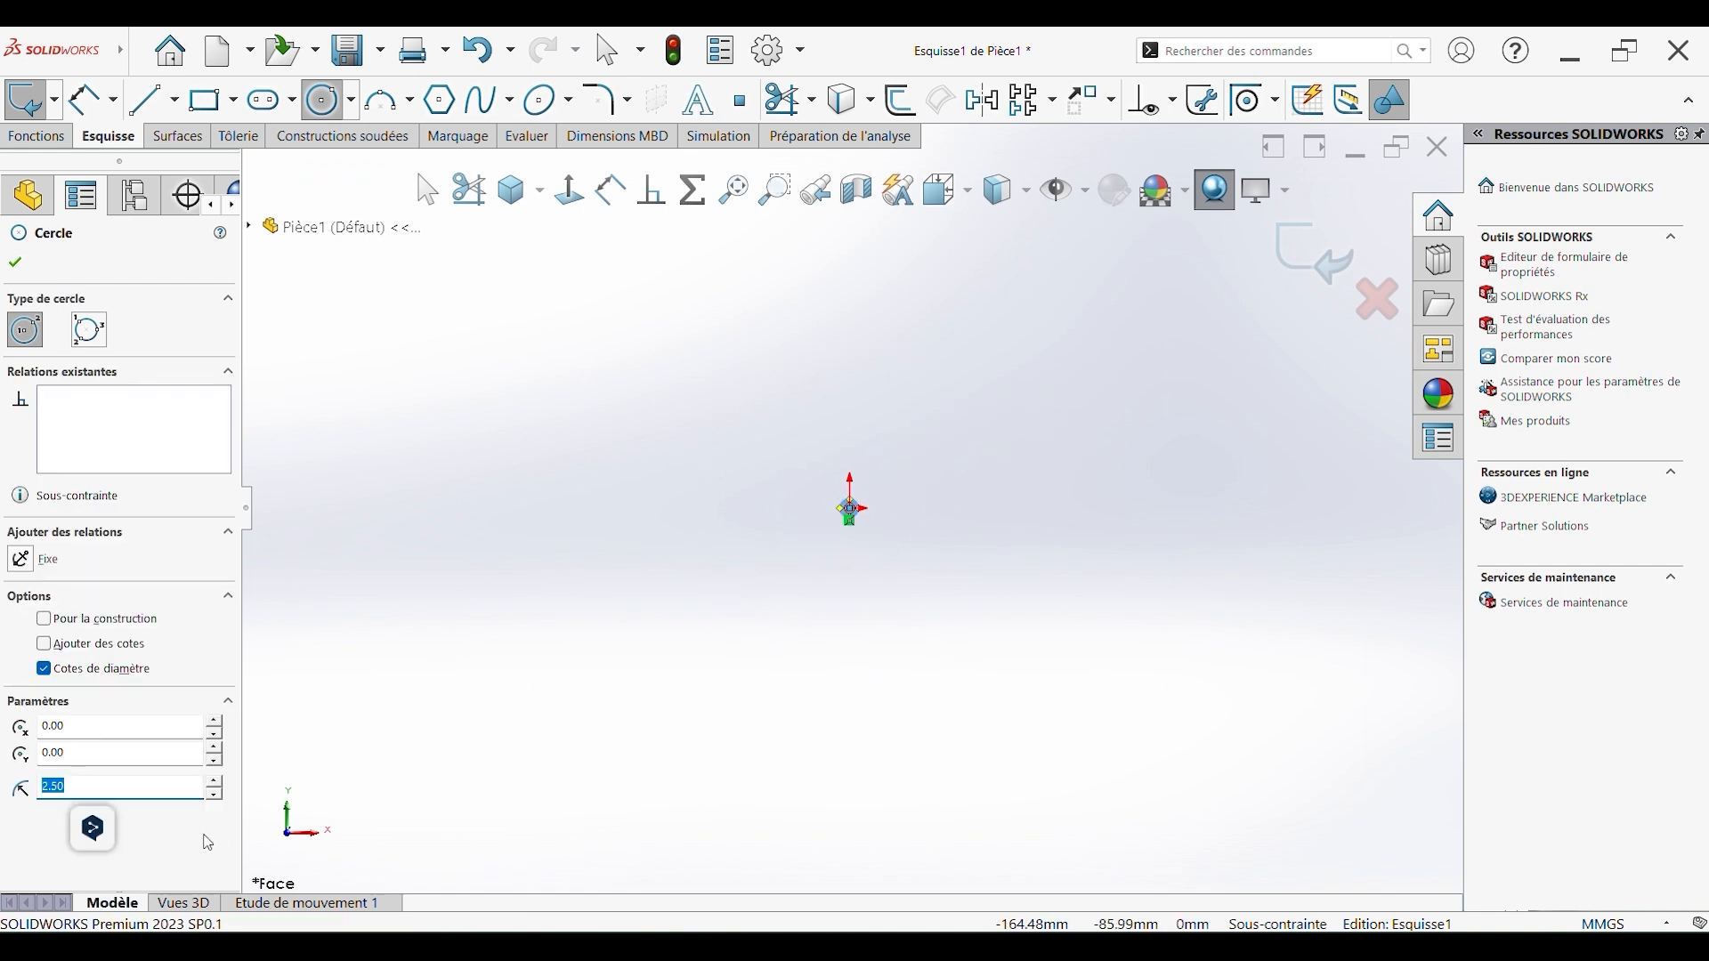
{"action": "scroll", "coordinate": [979, 374], "scroll_direction": "down", "scroll_amount": 10}
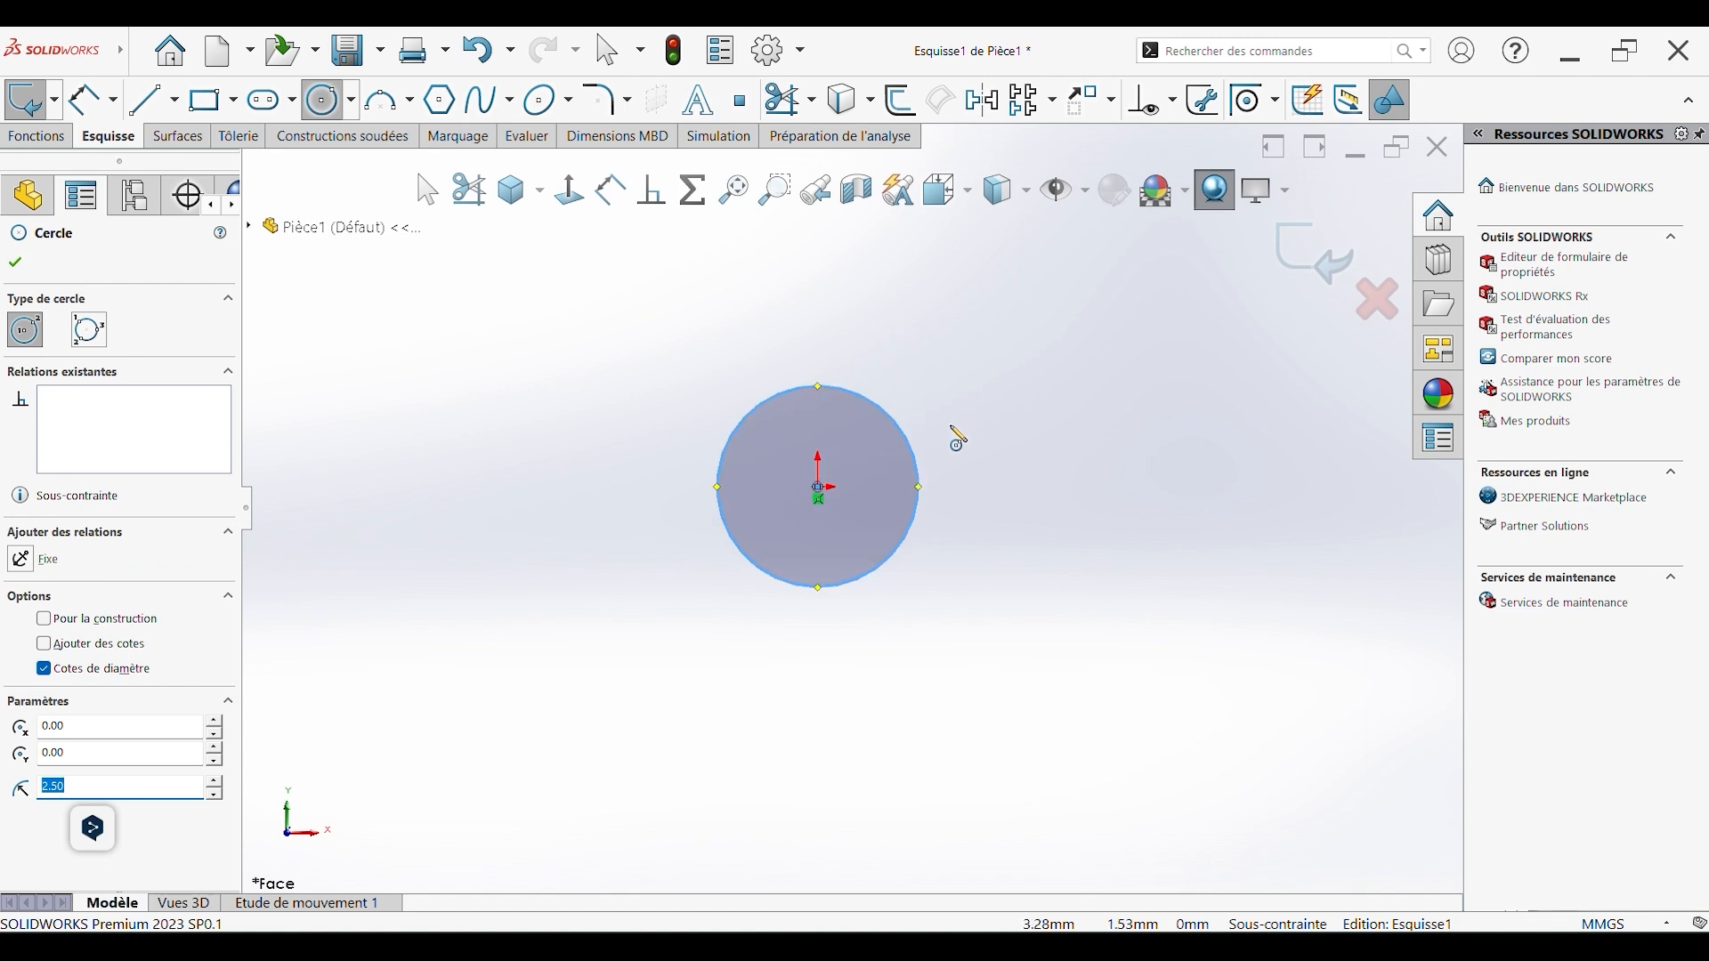
Add a 5 mm diameter dimension to the circle and exit the sketch.
{"action": "left_click", "coordinate": [85, 102]}
{"action": "left_click", "coordinate": [820, 397]}
{"action": "left_click", "coordinate": [1004, 384]}
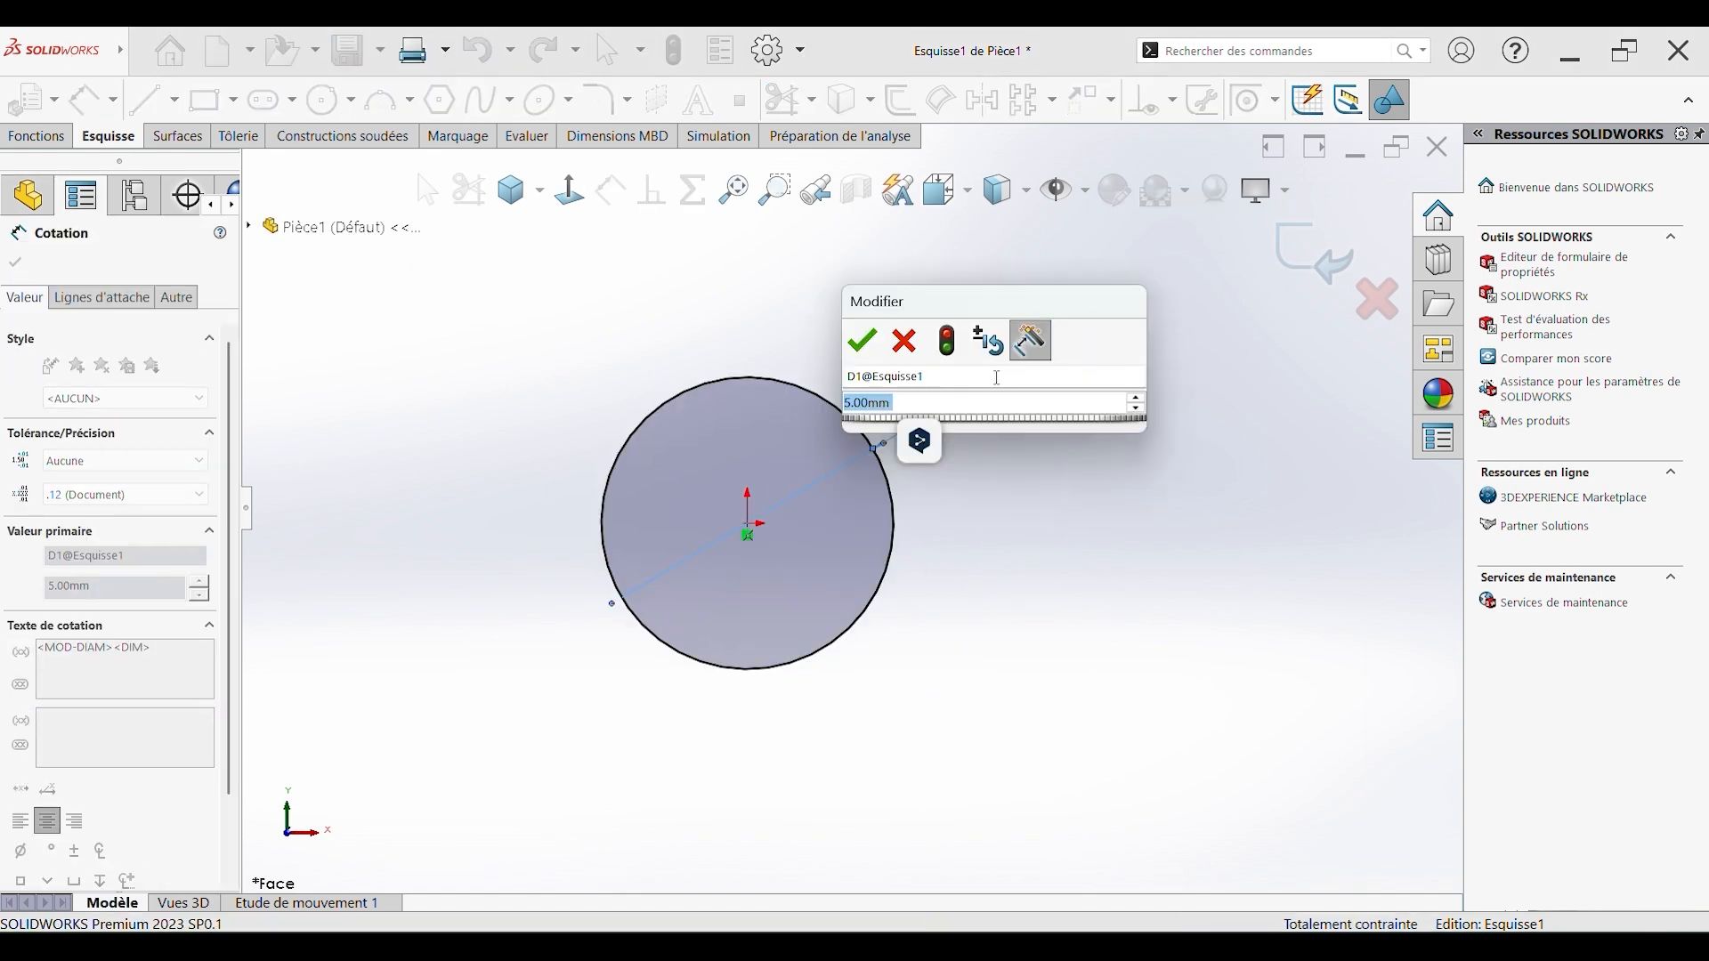
{"action": "key", "text": "Return"}
{"action": "left_click", "coordinate": [1316, 256]}
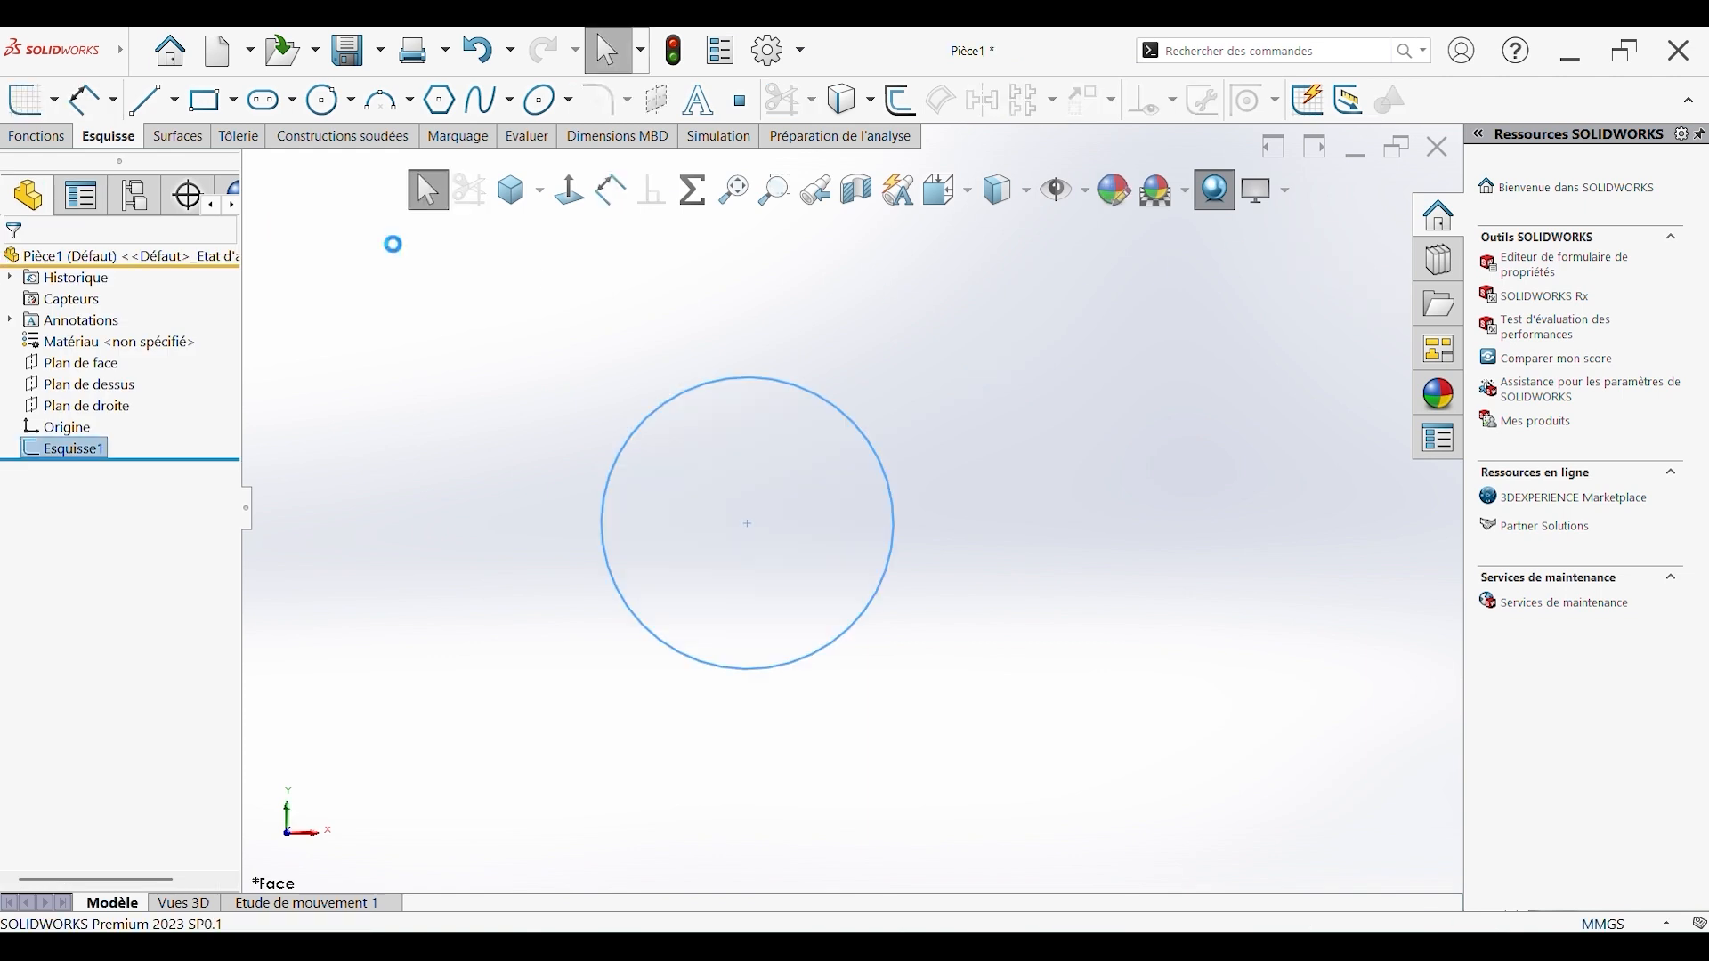
Extrude the circle as a blind (Borgne) boss with a depth of 50 mm.
{"action": "left_click", "coordinate": [36, 136]}
{"action": "left_click", "coordinate": [25, 99]}
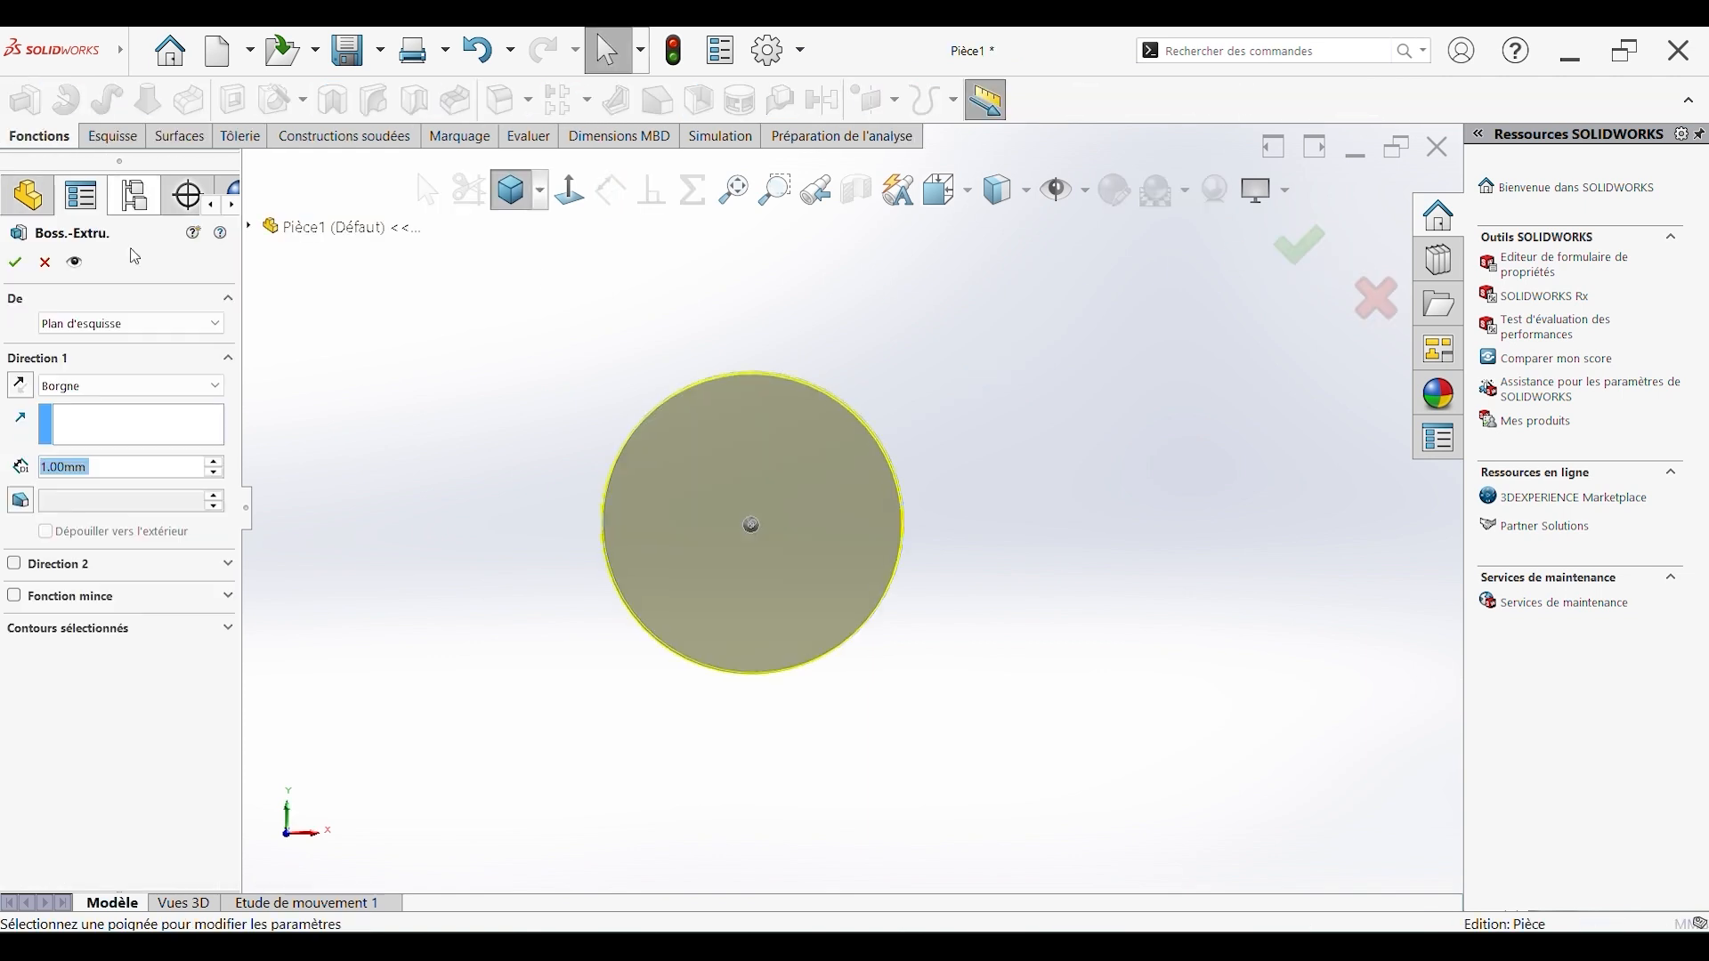
{"action": "type", "text": "500"}
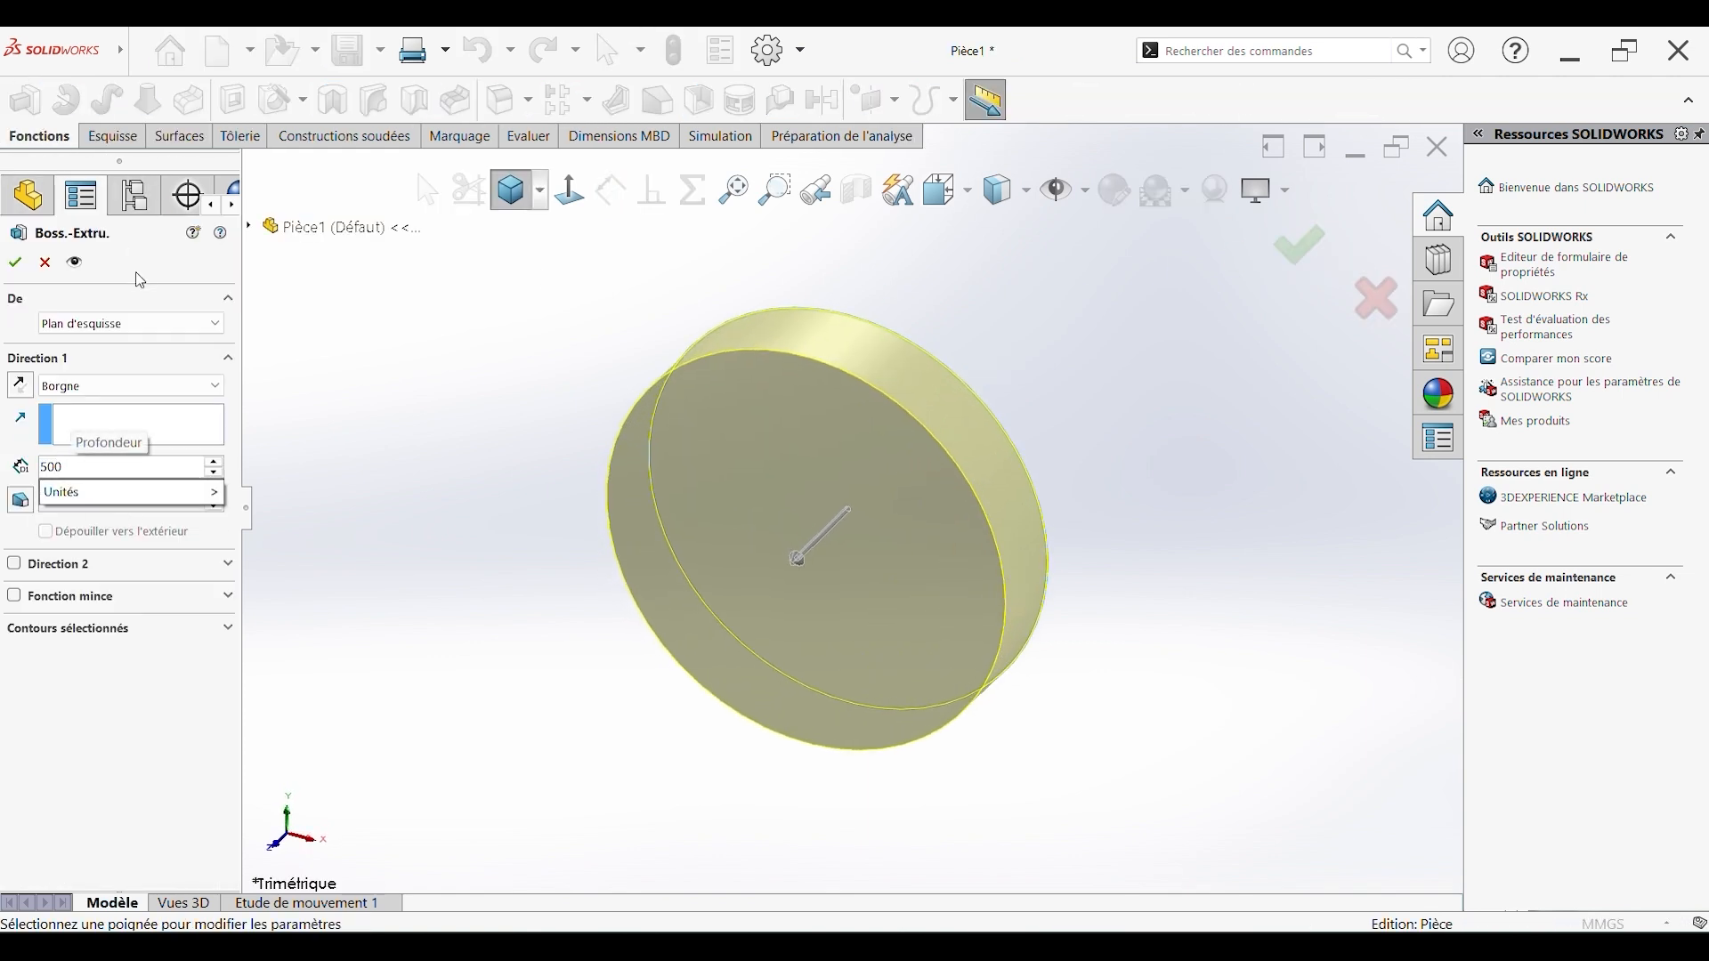
{"action": "key", "text": "Return"}
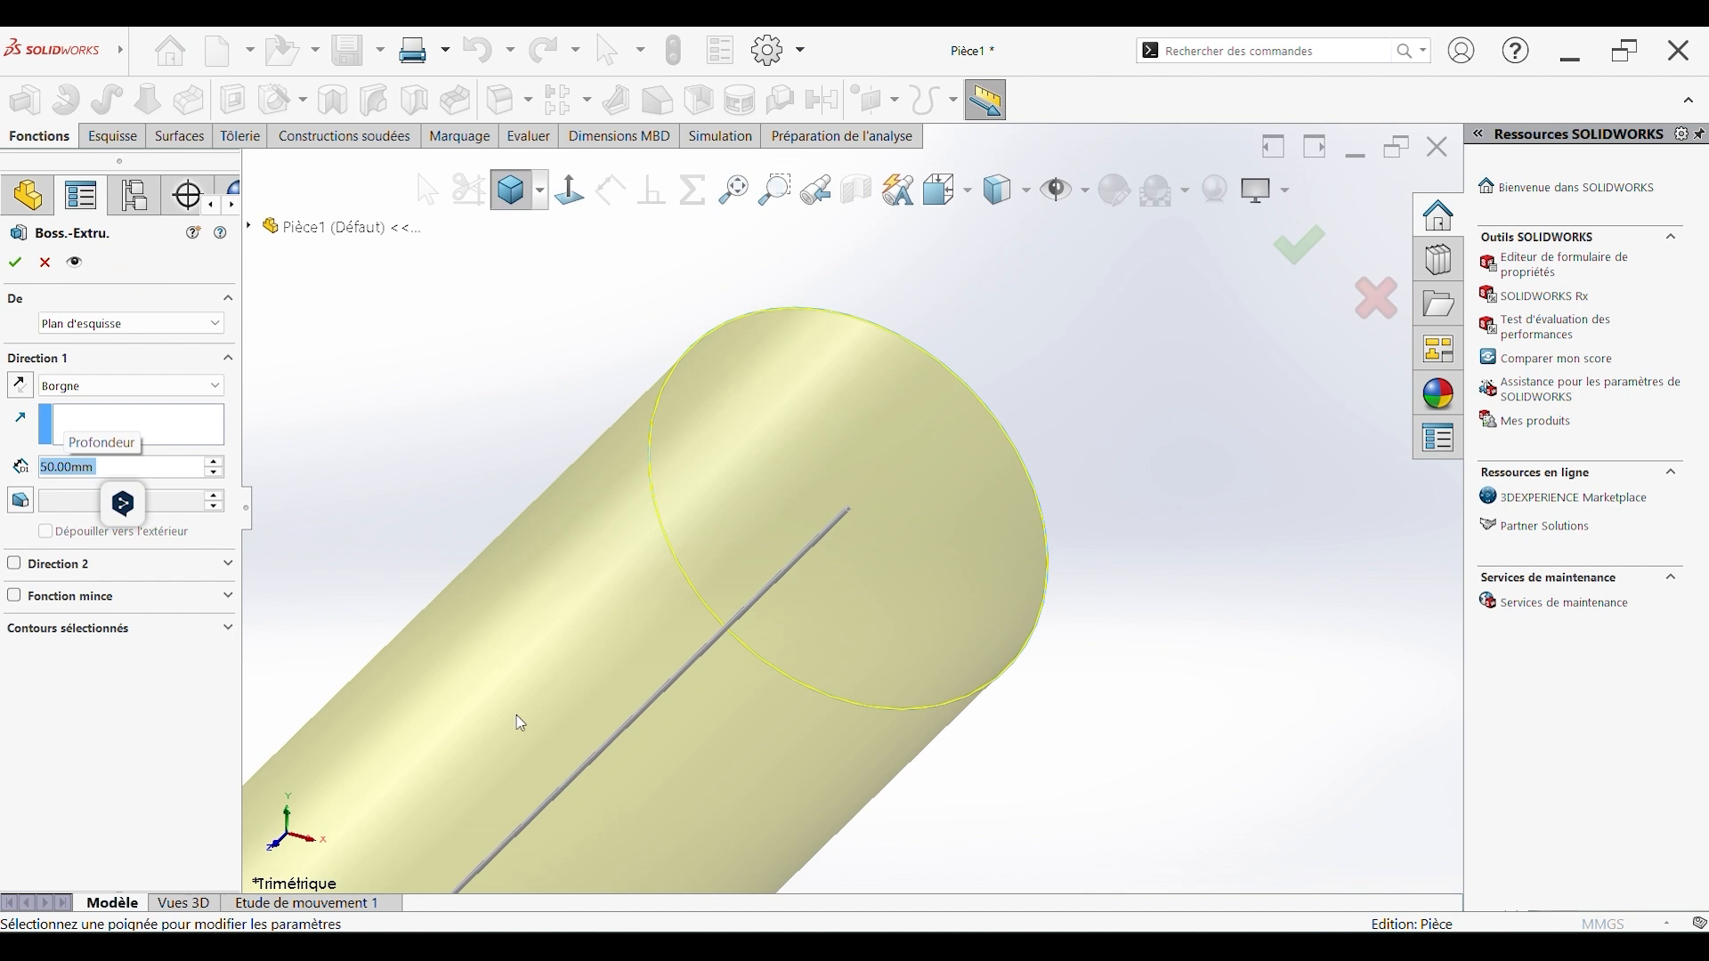
{"action": "scroll", "coordinate": [521, 723], "scroll_direction": "up", "scroll_amount": 5}
{"action": "middle_click_drag", "start_coordinate": [522, 721], "coordinate": [614, 663]}
{"action": "left_click", "coordinate": [15, 262]}
{"action": "middle_click_drag", "start_coordinate": [1291, 681], "coordinate": [1020, 521]}
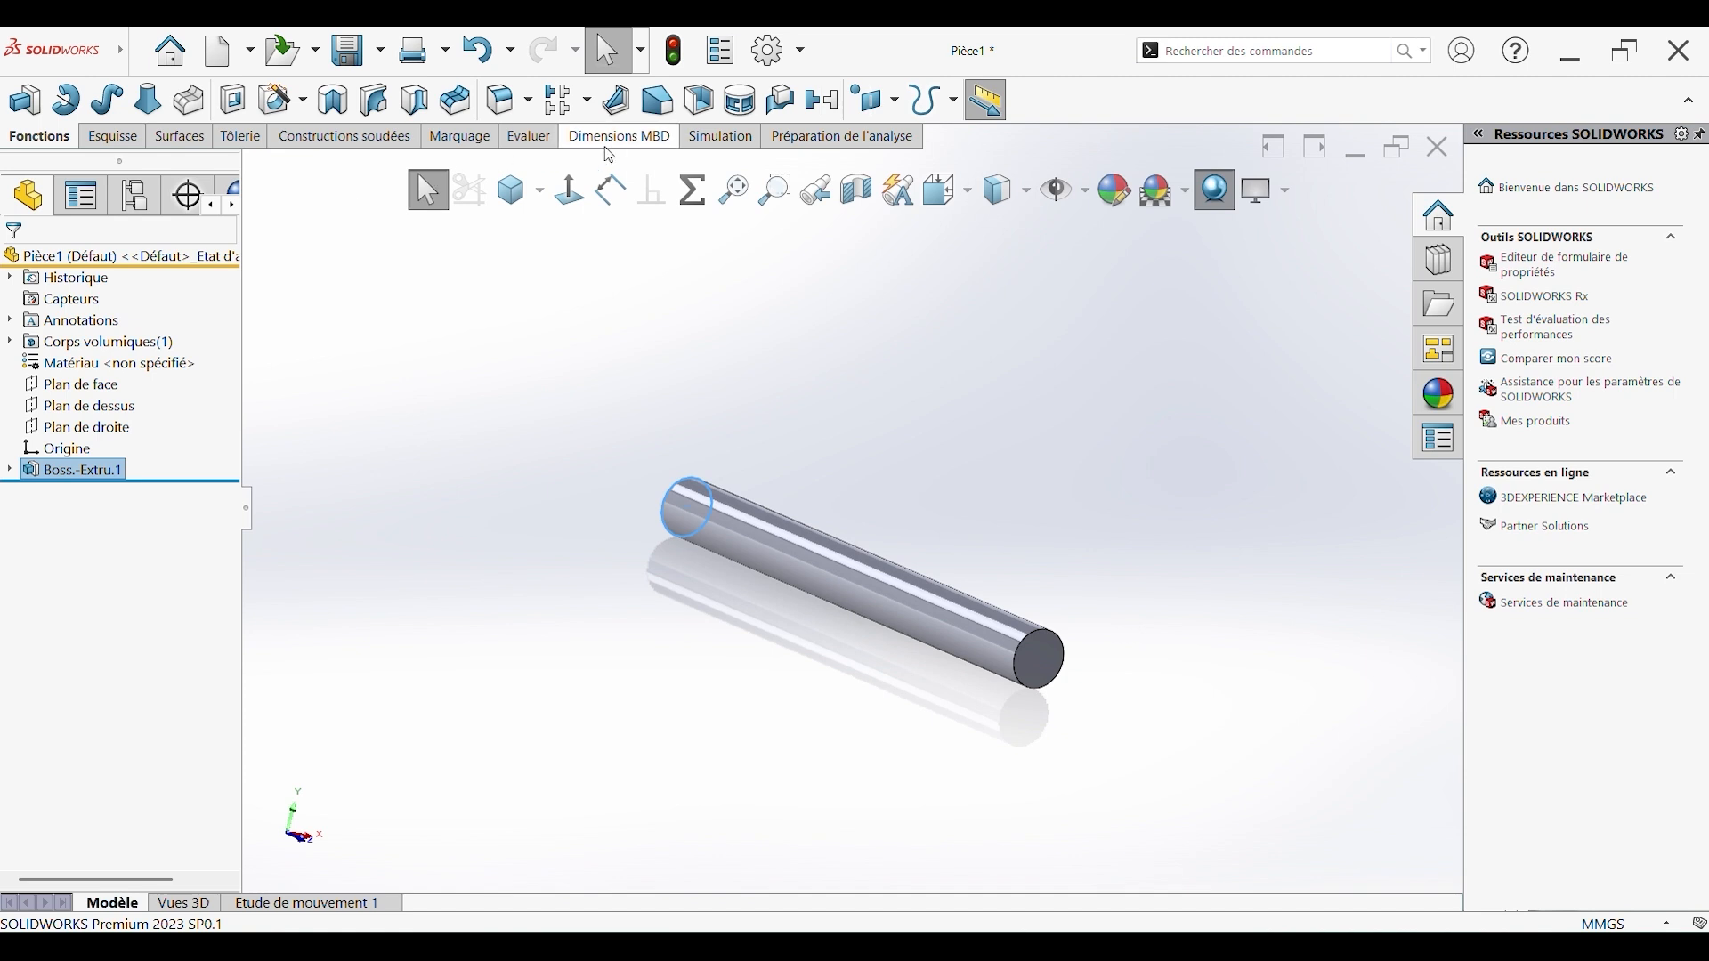
Create a new static (Statique) simulation study for the cylindrical beam.
{"action": "left_click", "coordinate": [720, 140]}
{"action": "left_click", "coordinate": [29, 99]}
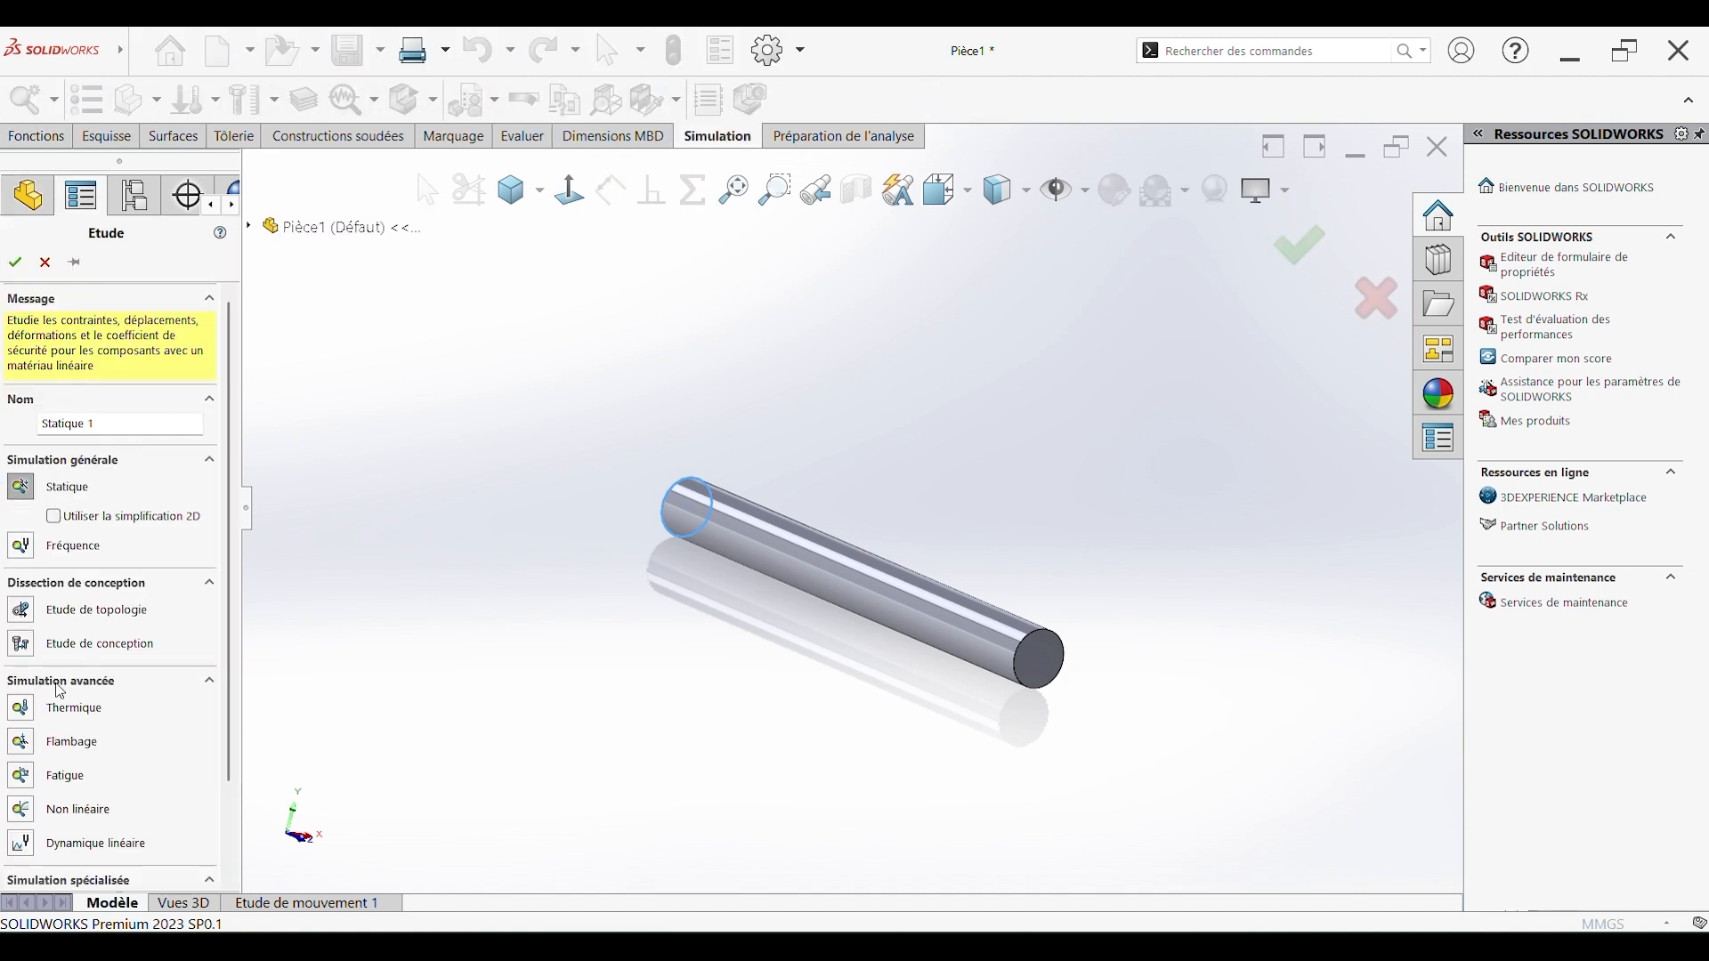
{"action": "scroll", "coordinate": [60, 691], "scroll_direction": "down", "scroll_amount": 3}
{"action": "left_click", "coordinate": [16, 262]}
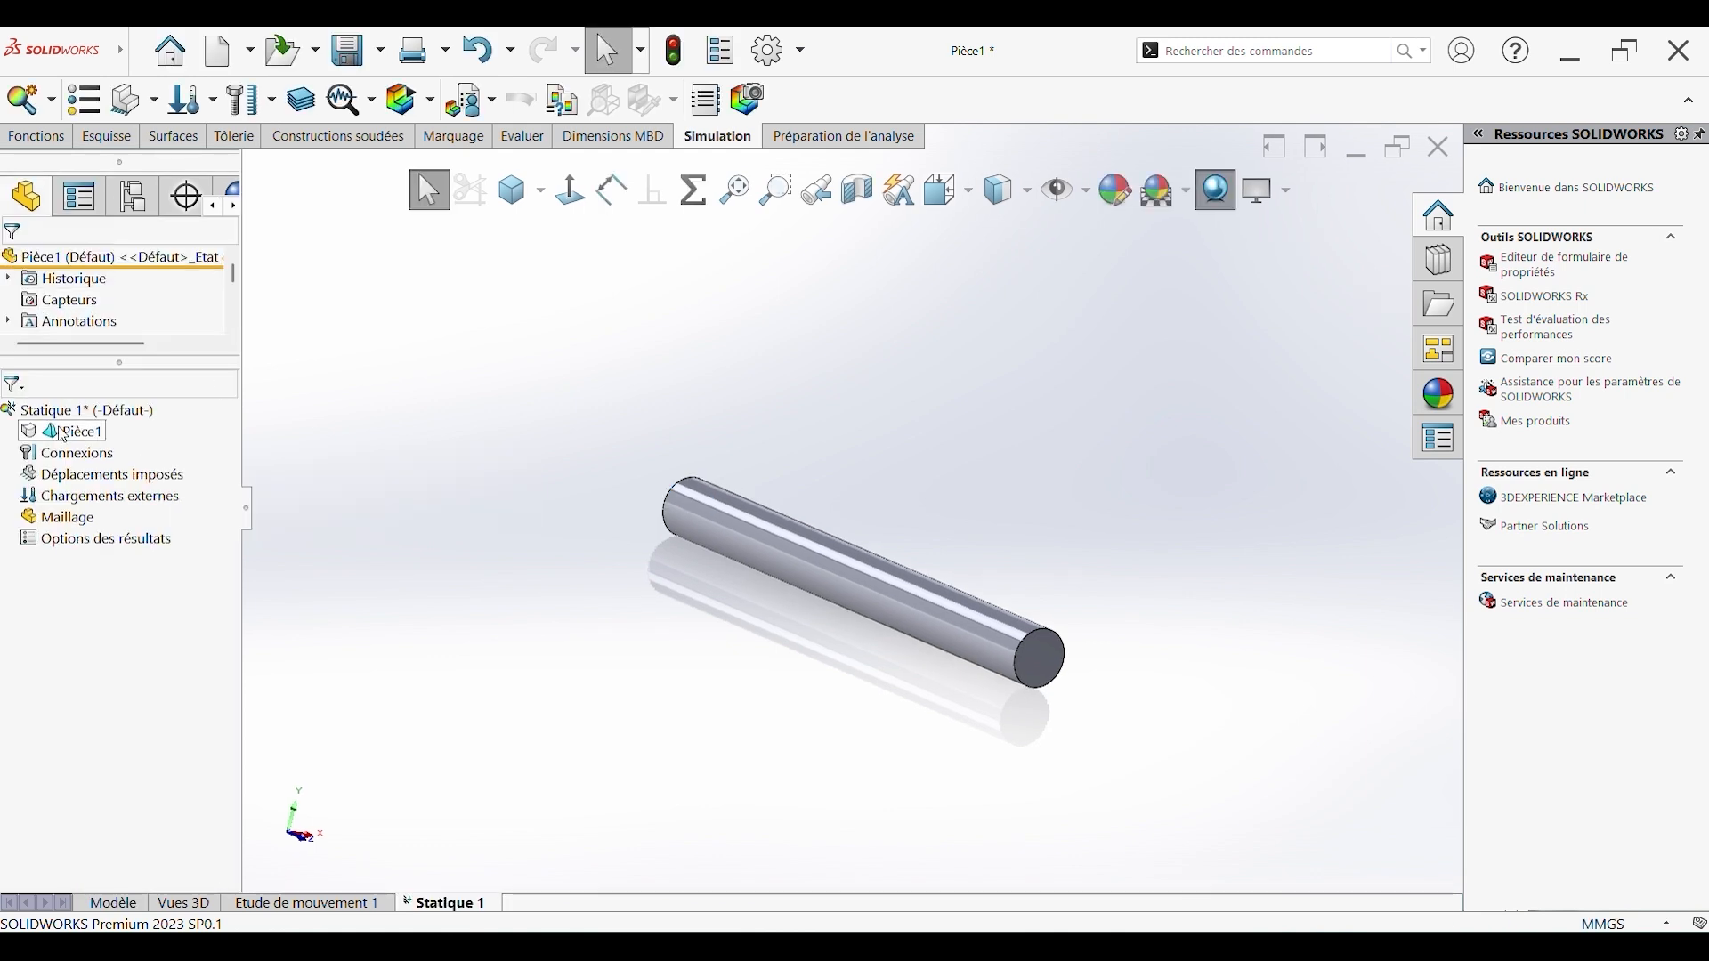
Assign the material Acier allié from the SOLIDWORKS steel library to the part in the study.
{"action": "right_click", "coordinate": [62, 435]}
{"action": "left_click", "coordinate": [242, 434]}
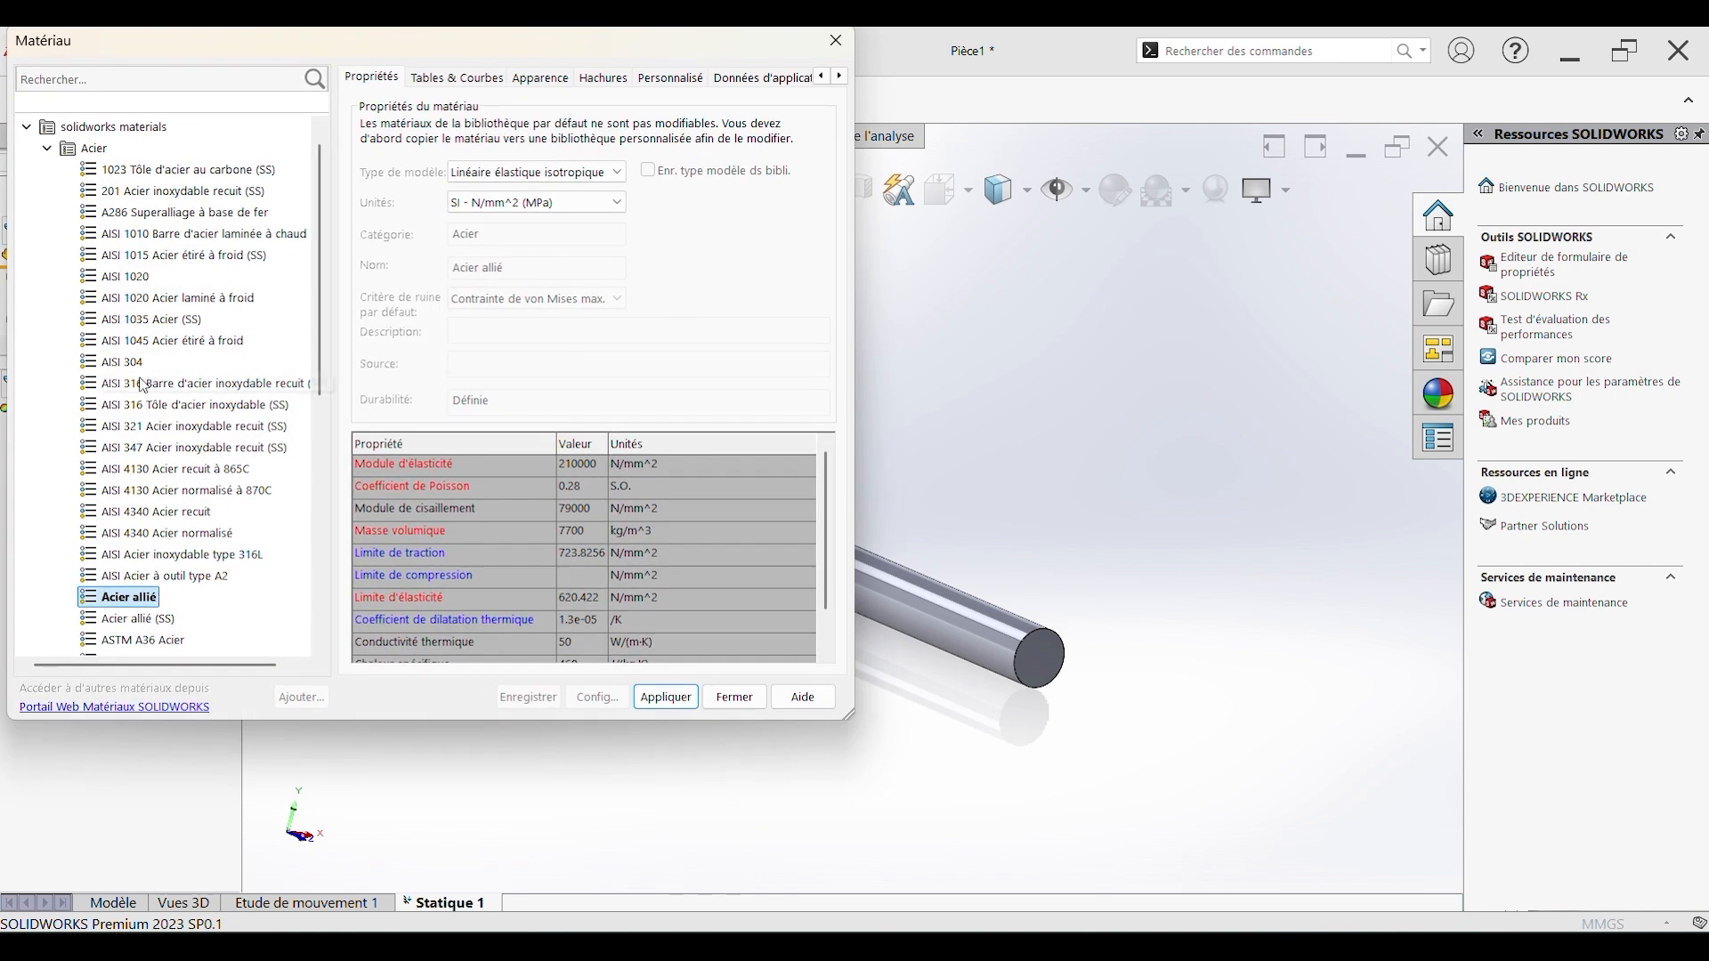
{"action": "left_click", "coordinate": [666, 697]}
{"action": "left_click", "coordinate": [734, 697]}
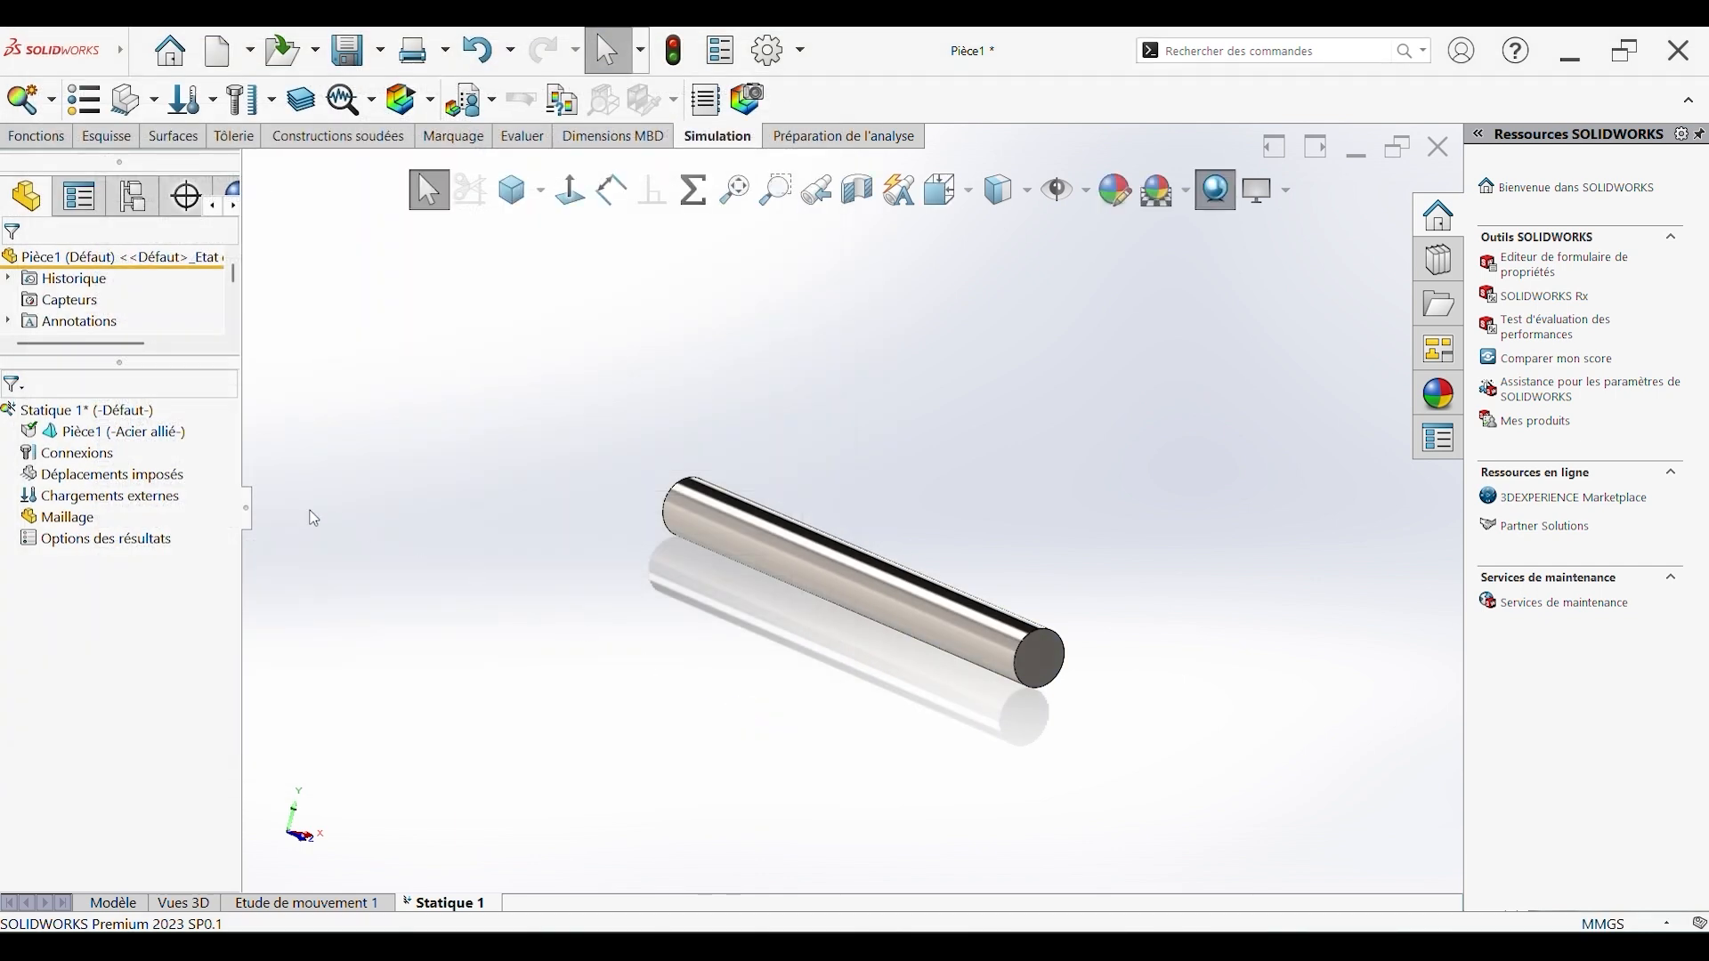
Apply a fixed geometry (Géométrie fixe) restraint to the beam's circular end face on the sketch plane.
{"action": "right_click", "coordinate": [49, 476]}
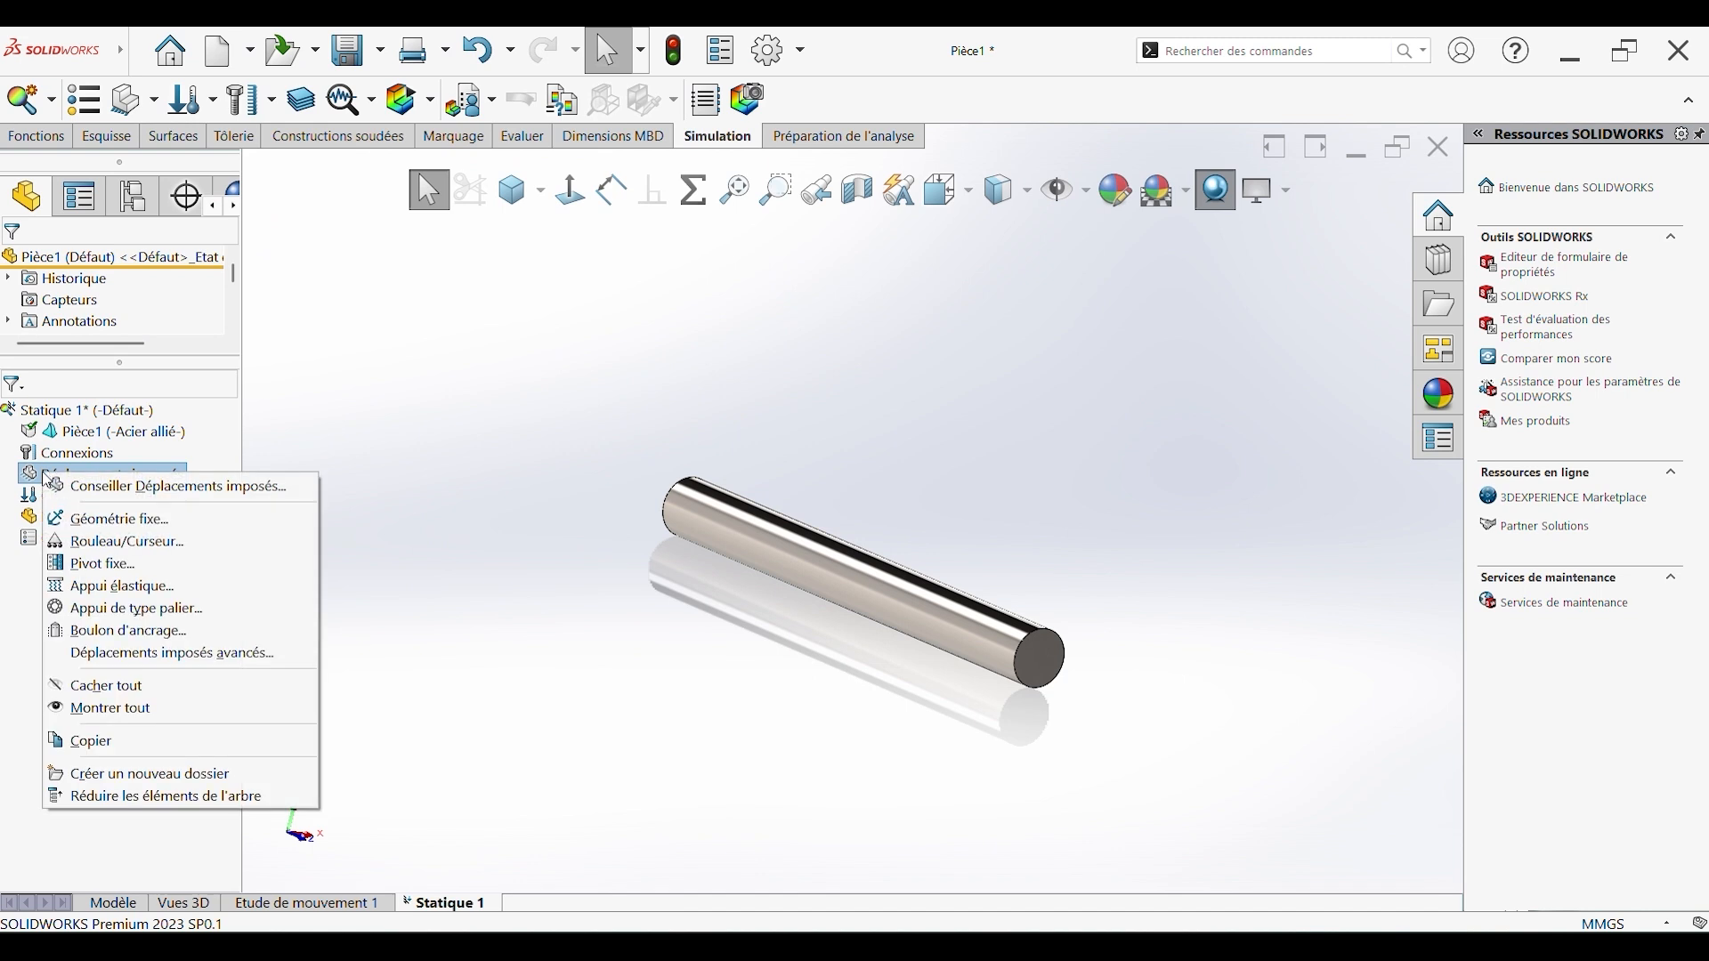
{"action": "left_click", "coordinate": [107, 519]}
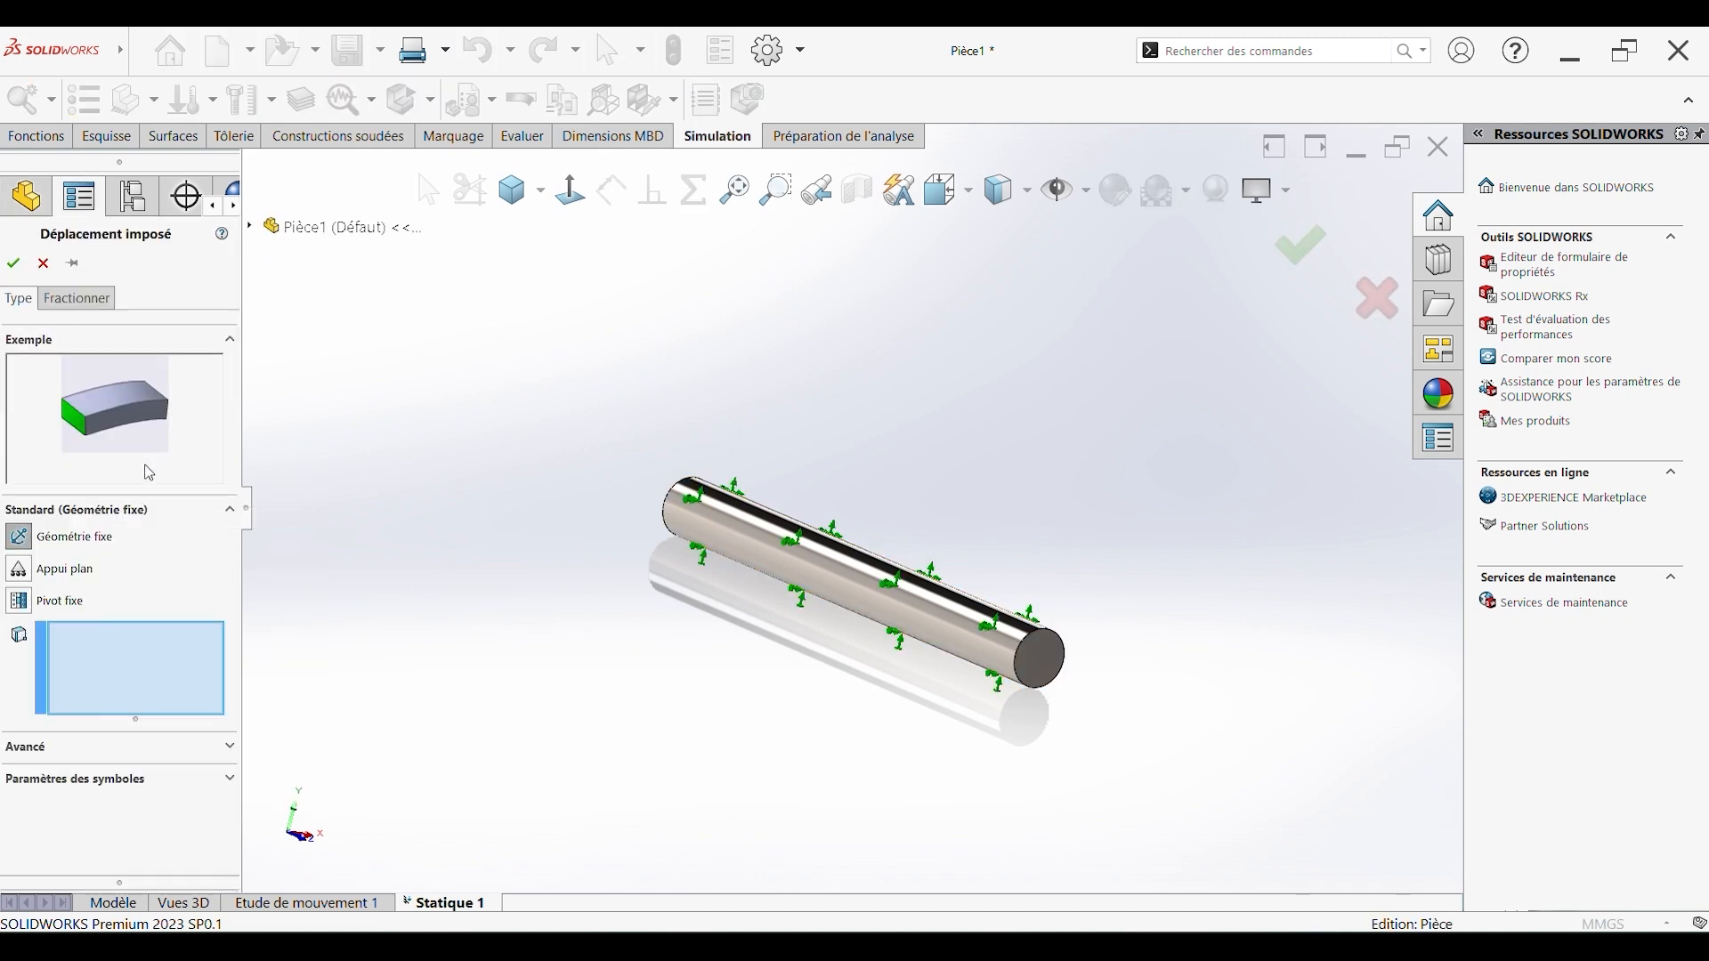
{"action": "middle_click_drag", "start_coordinate": [732, 542], "coordinate": [662, 528]}
{"action": "scroll", "coordinate": [662, 528], "scroll_direction": "down", "scroll_amount": 5}
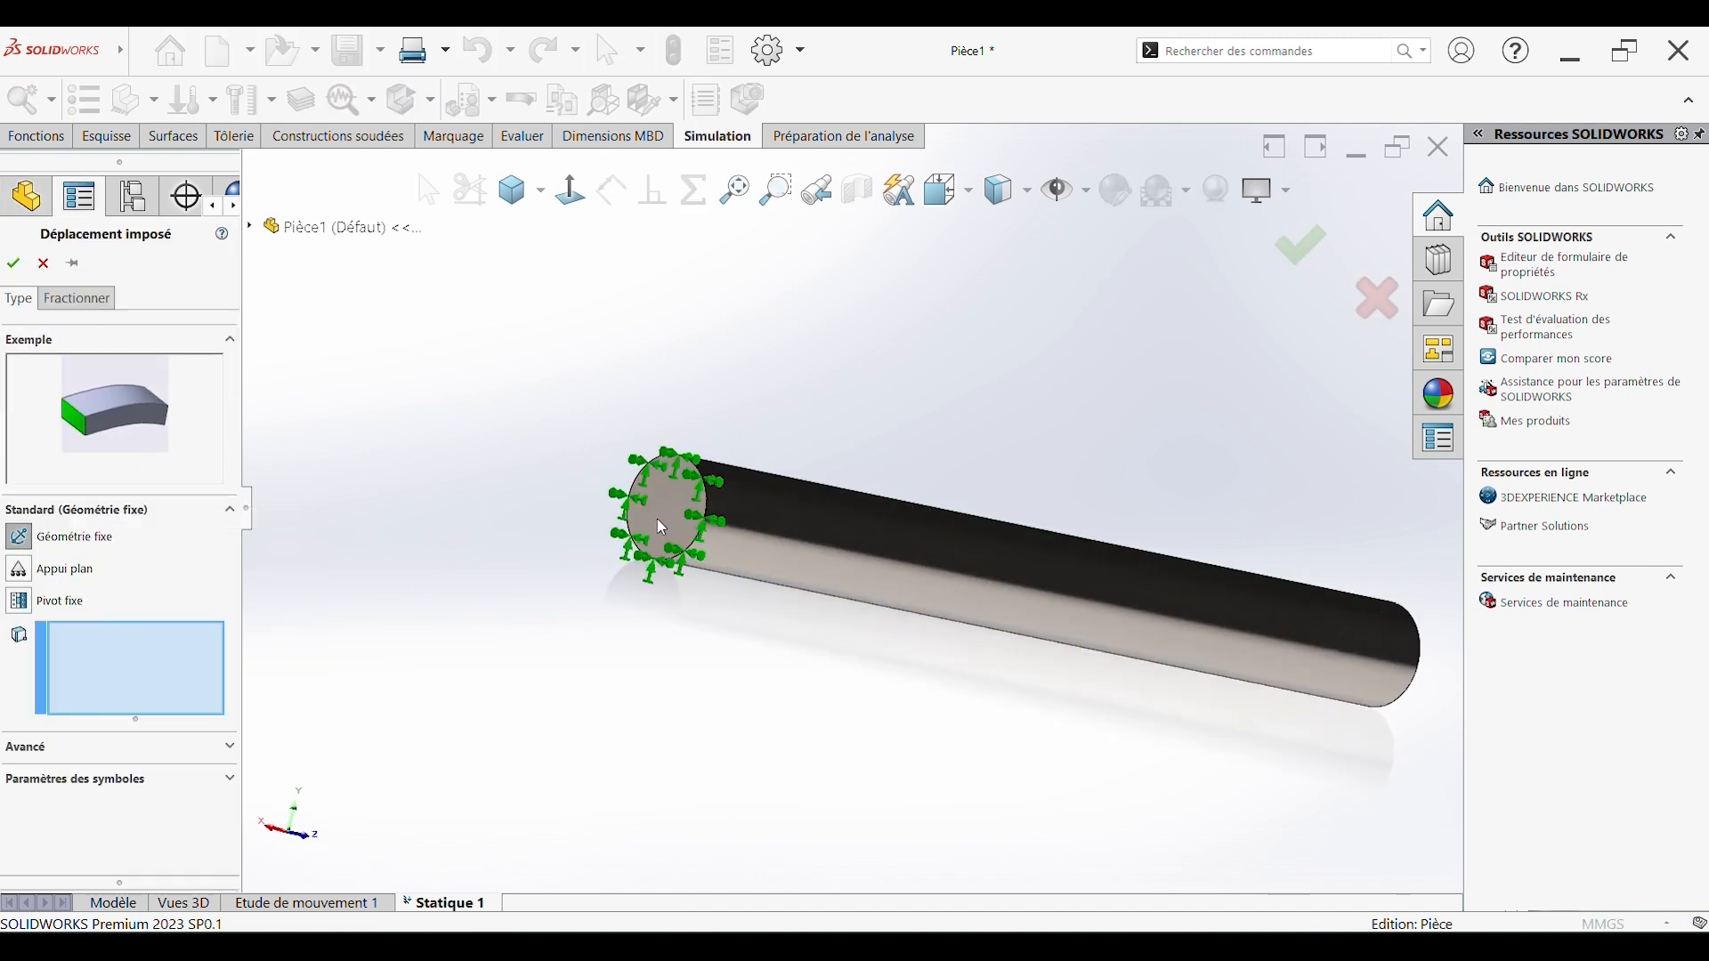
{"action": "left_click", "coordinate": [663, 528]}
{"action": "left_click", "coordinate": [13, 264]}
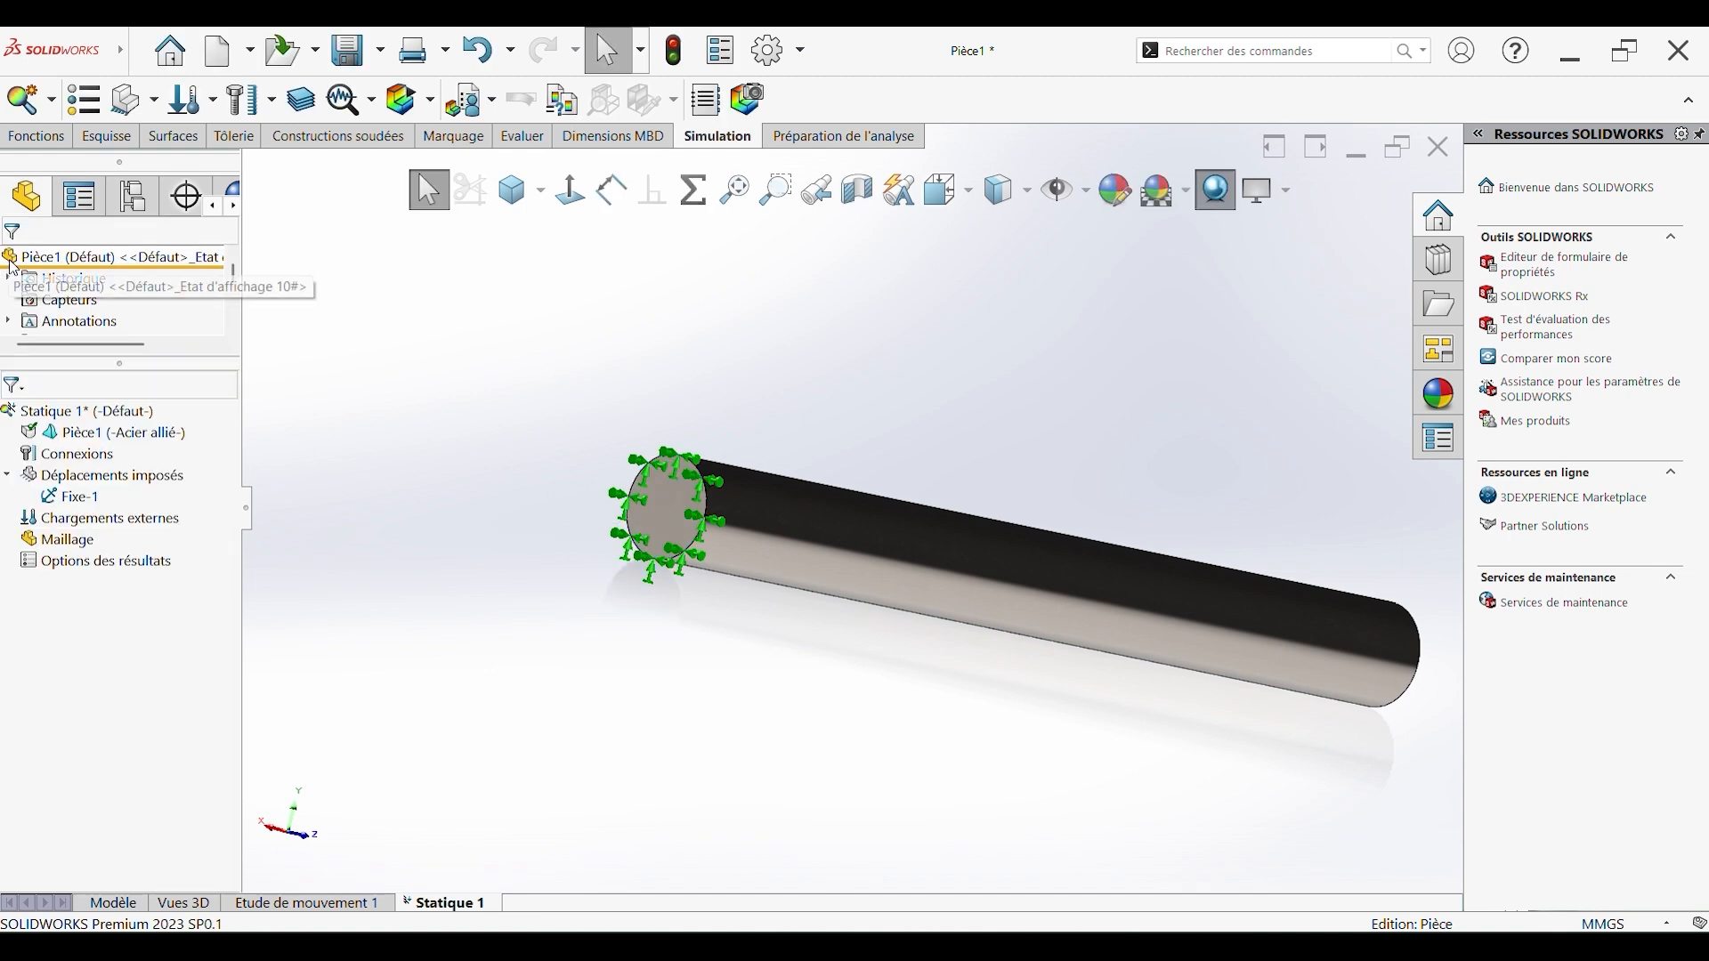
Start a new force load in the study and apply it to the circular edge at the beam's free end.
{"action": "scroll", "coordinate": [941, 675], "scroll_direction": "up", "scroll_amount": 3}
{"action": "middle_click_drag", "start_coordinate": [942, 675], "coordinate": [758, 682]}
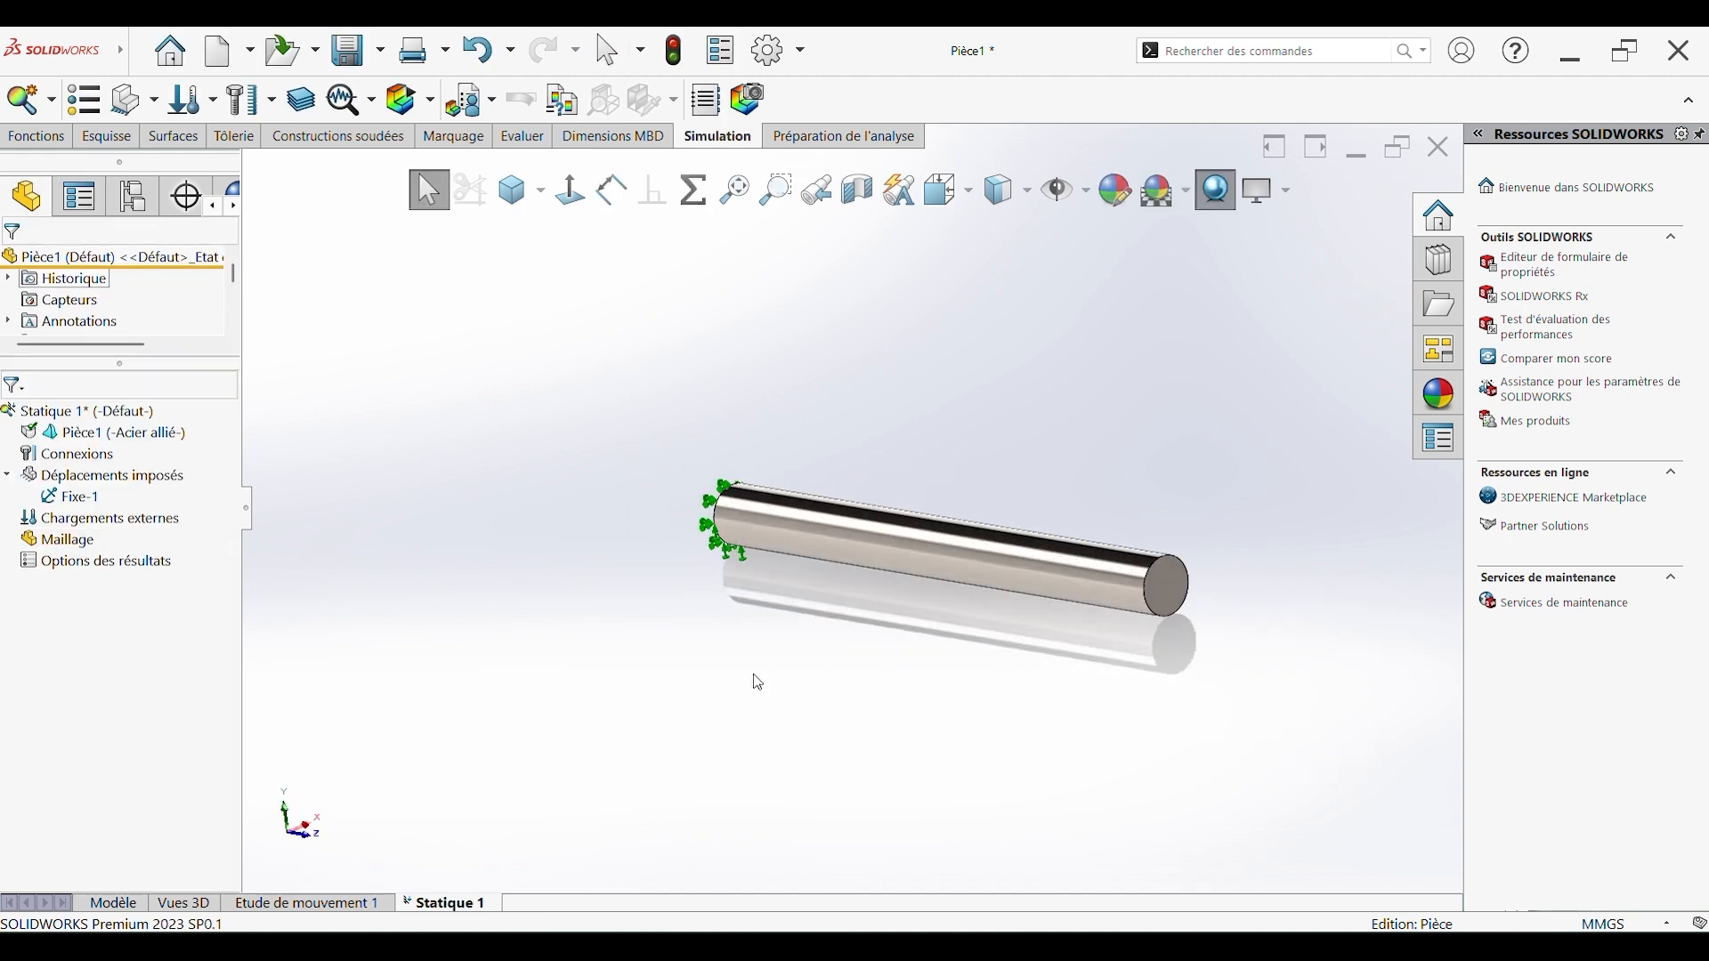
{"action": "right_click", "coordinate": [67, 516]}
{"action": "left_click", "coordinate": [123, 90]}
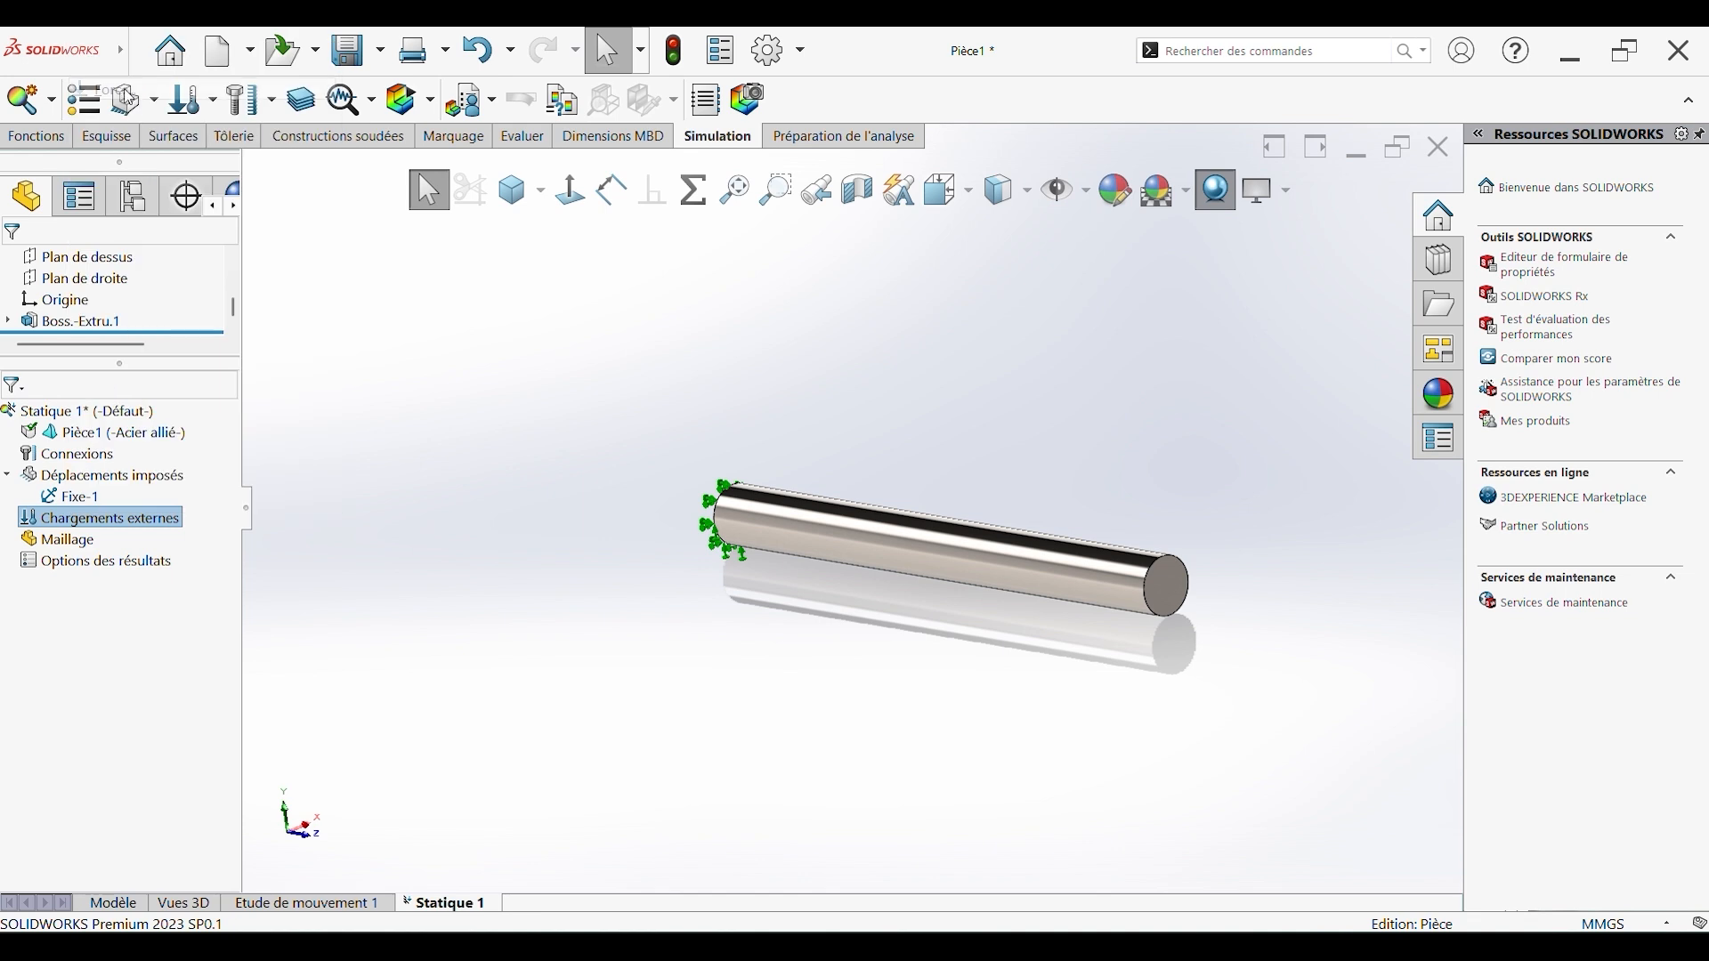
{"action": "scroll", "coordinate": [1117, 586], "scroll_direction": "down", "scroll_amount": 5}
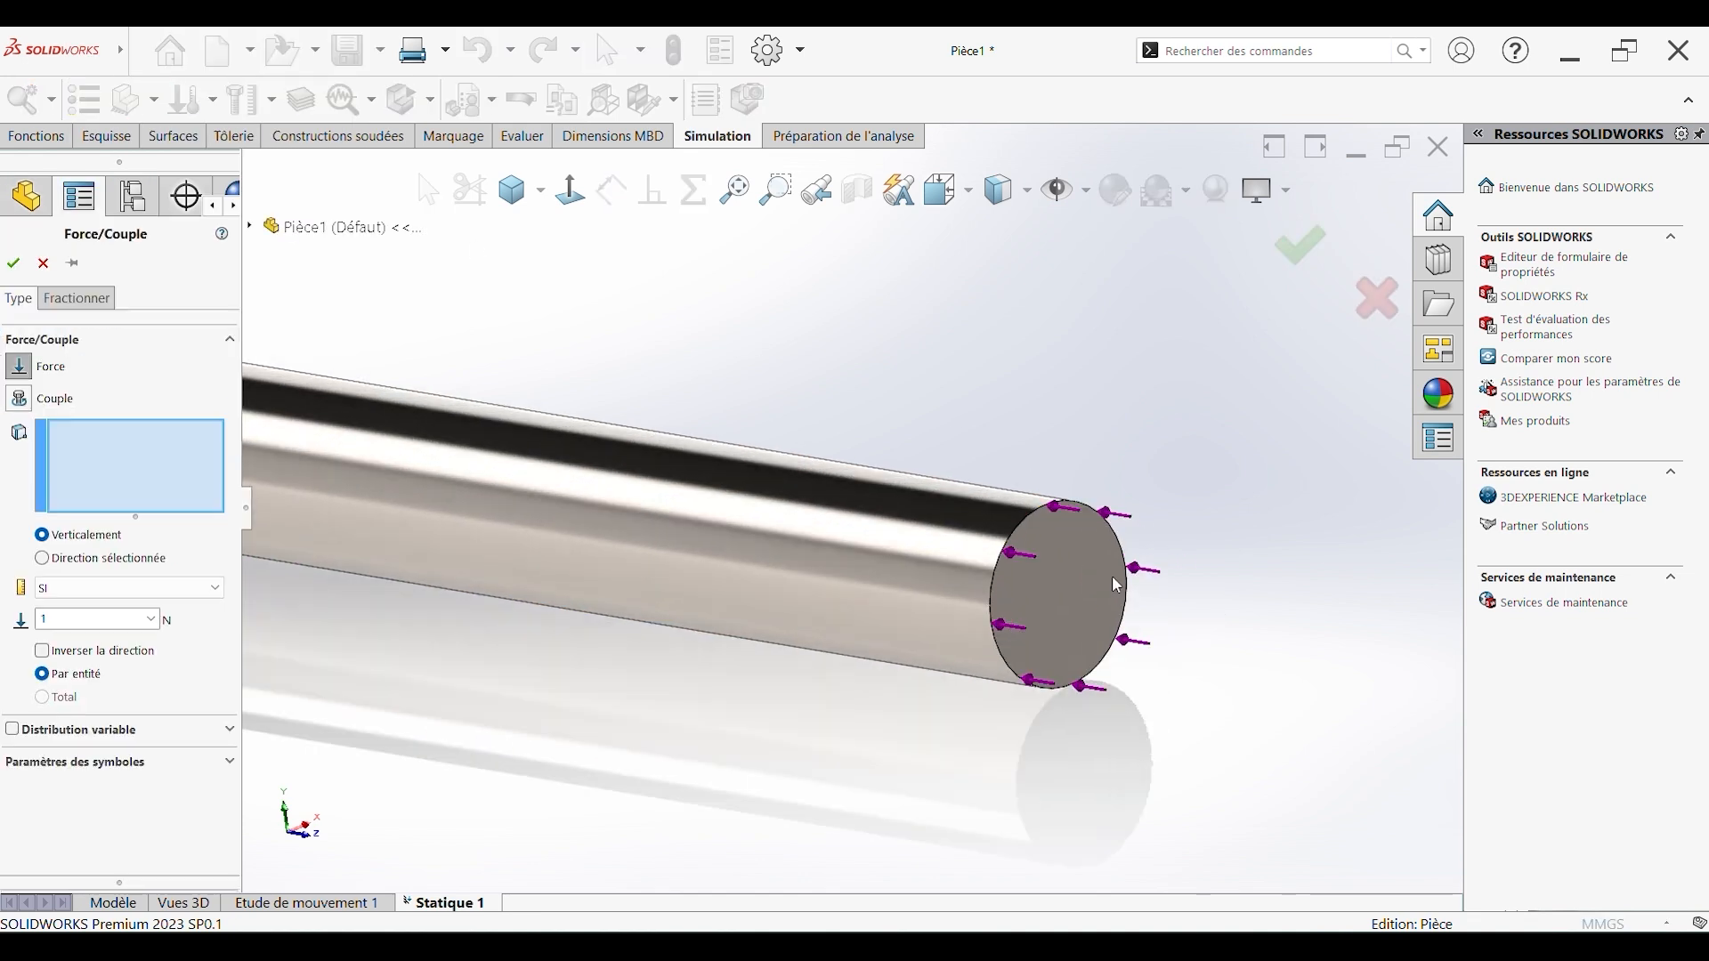
{"action": "scroll", "coordinate": [1118, 585], "scroll_direction": "down", "scroll_amount": 2}
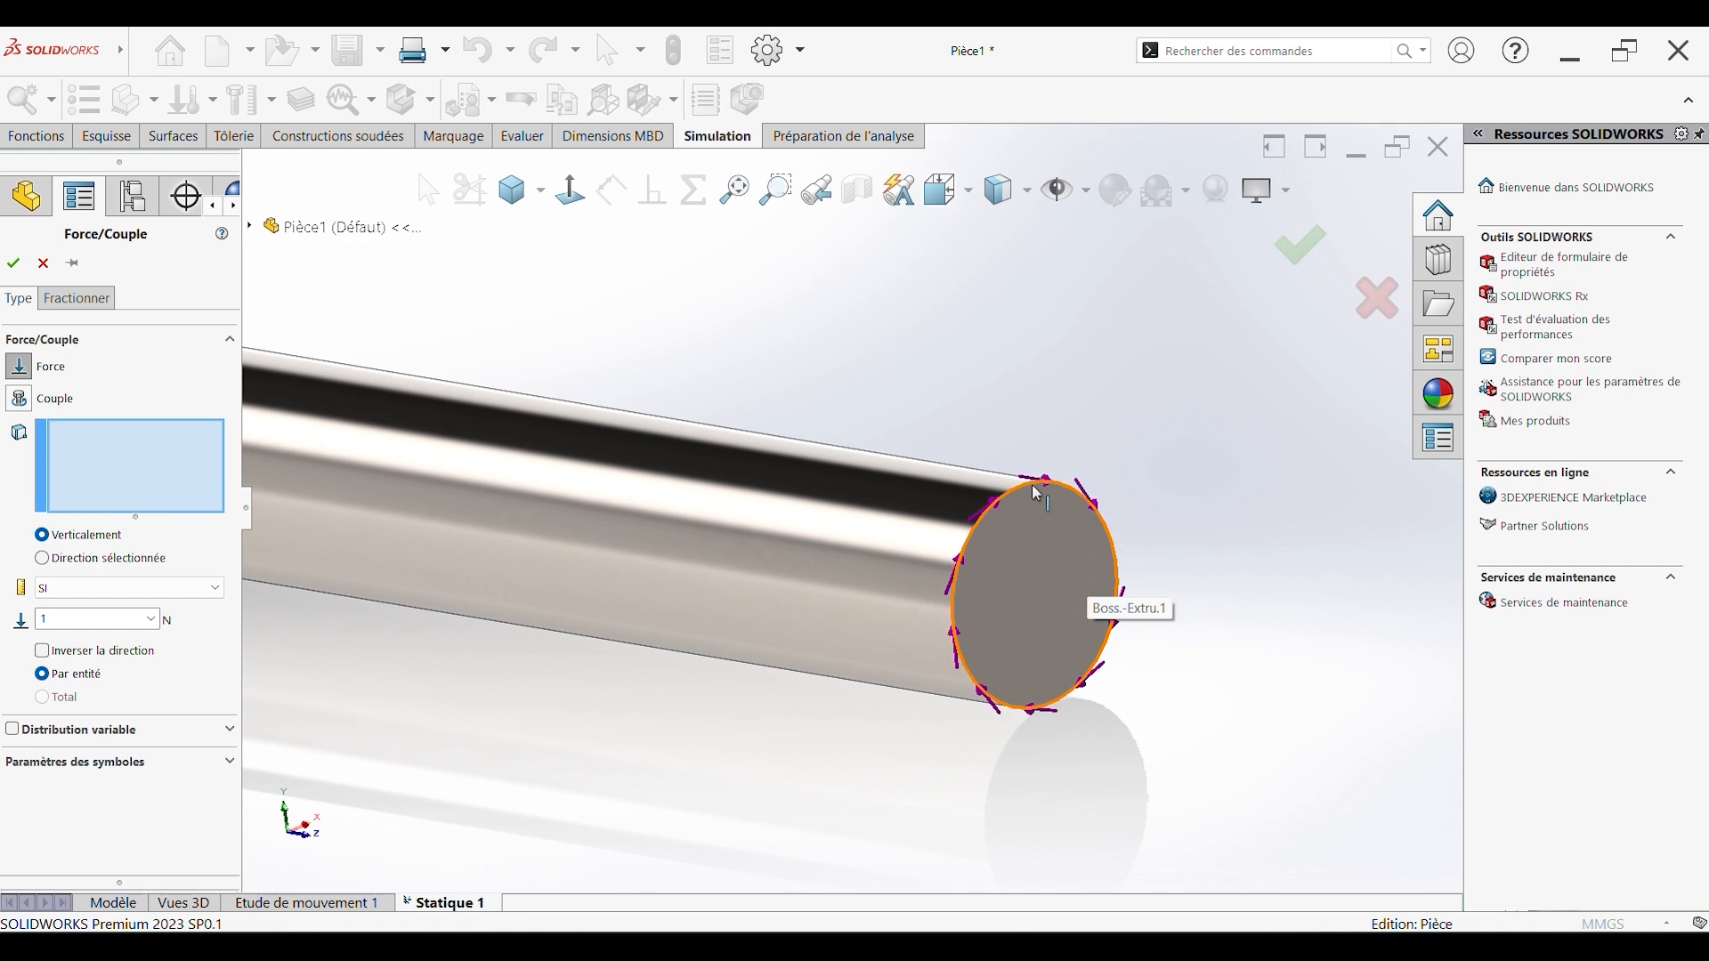
{"action": "left_click", "coordinate": [1037, 494]}
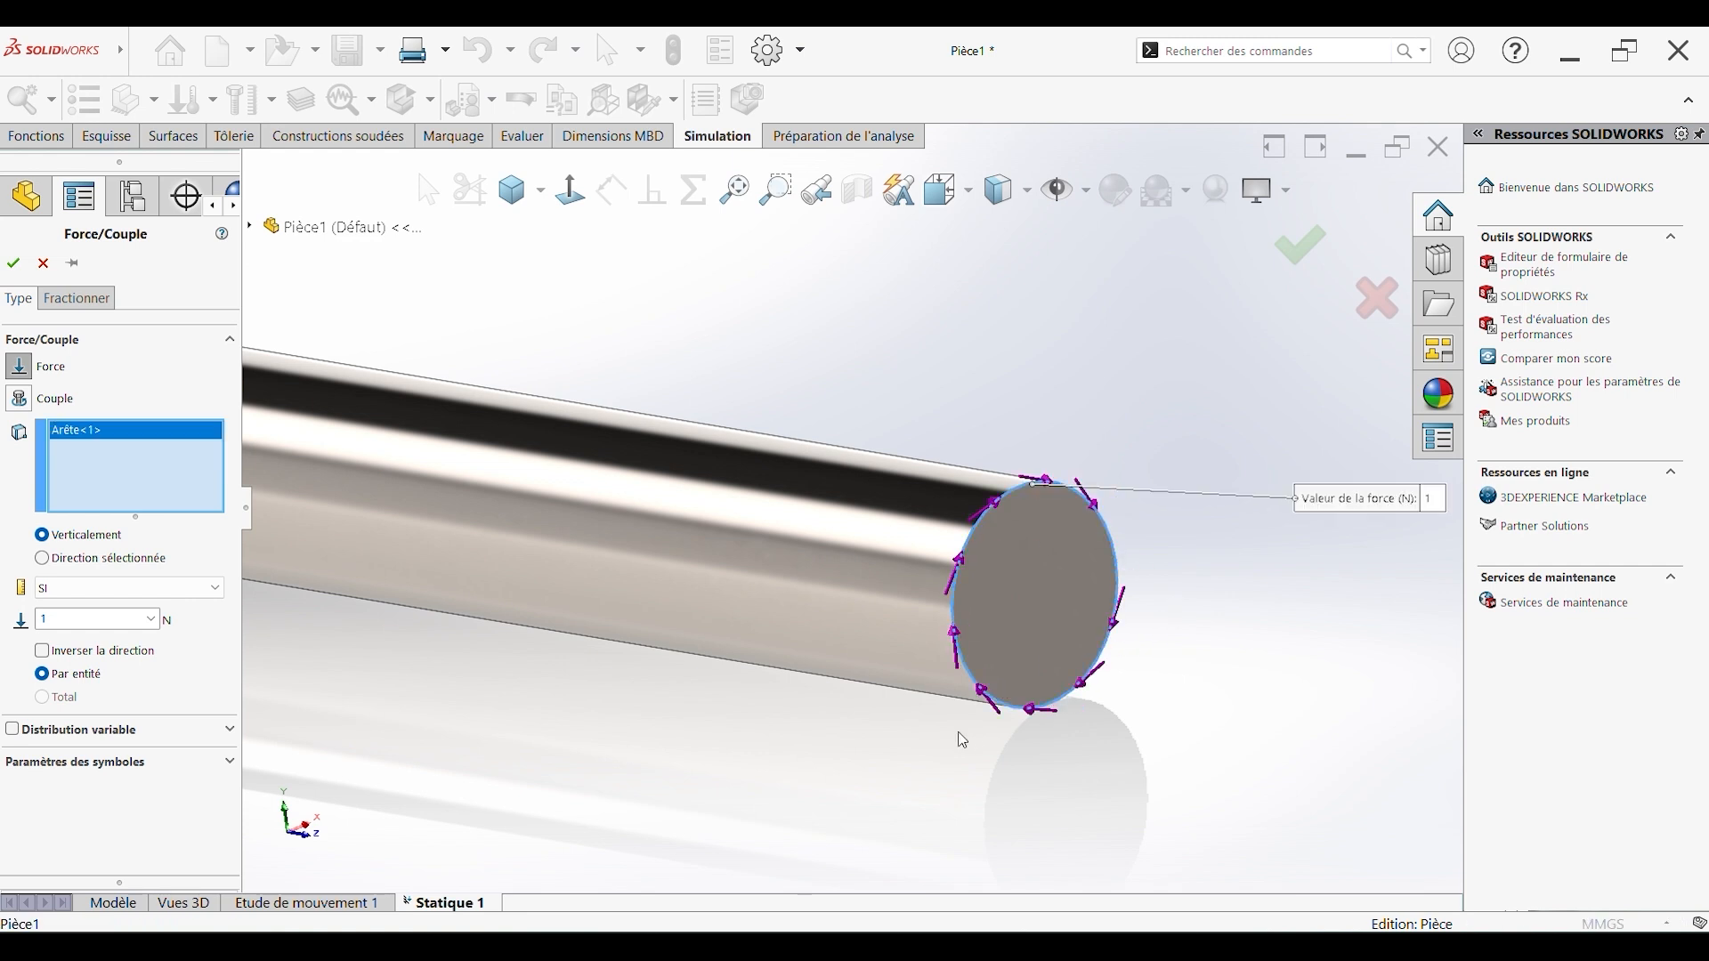
Define the force as -25 N per entity in a selected direction (Direction sélectionnée), along plane direction 2 of the free end face.
{"action": "left_click", "coordinate": [46, 560]}
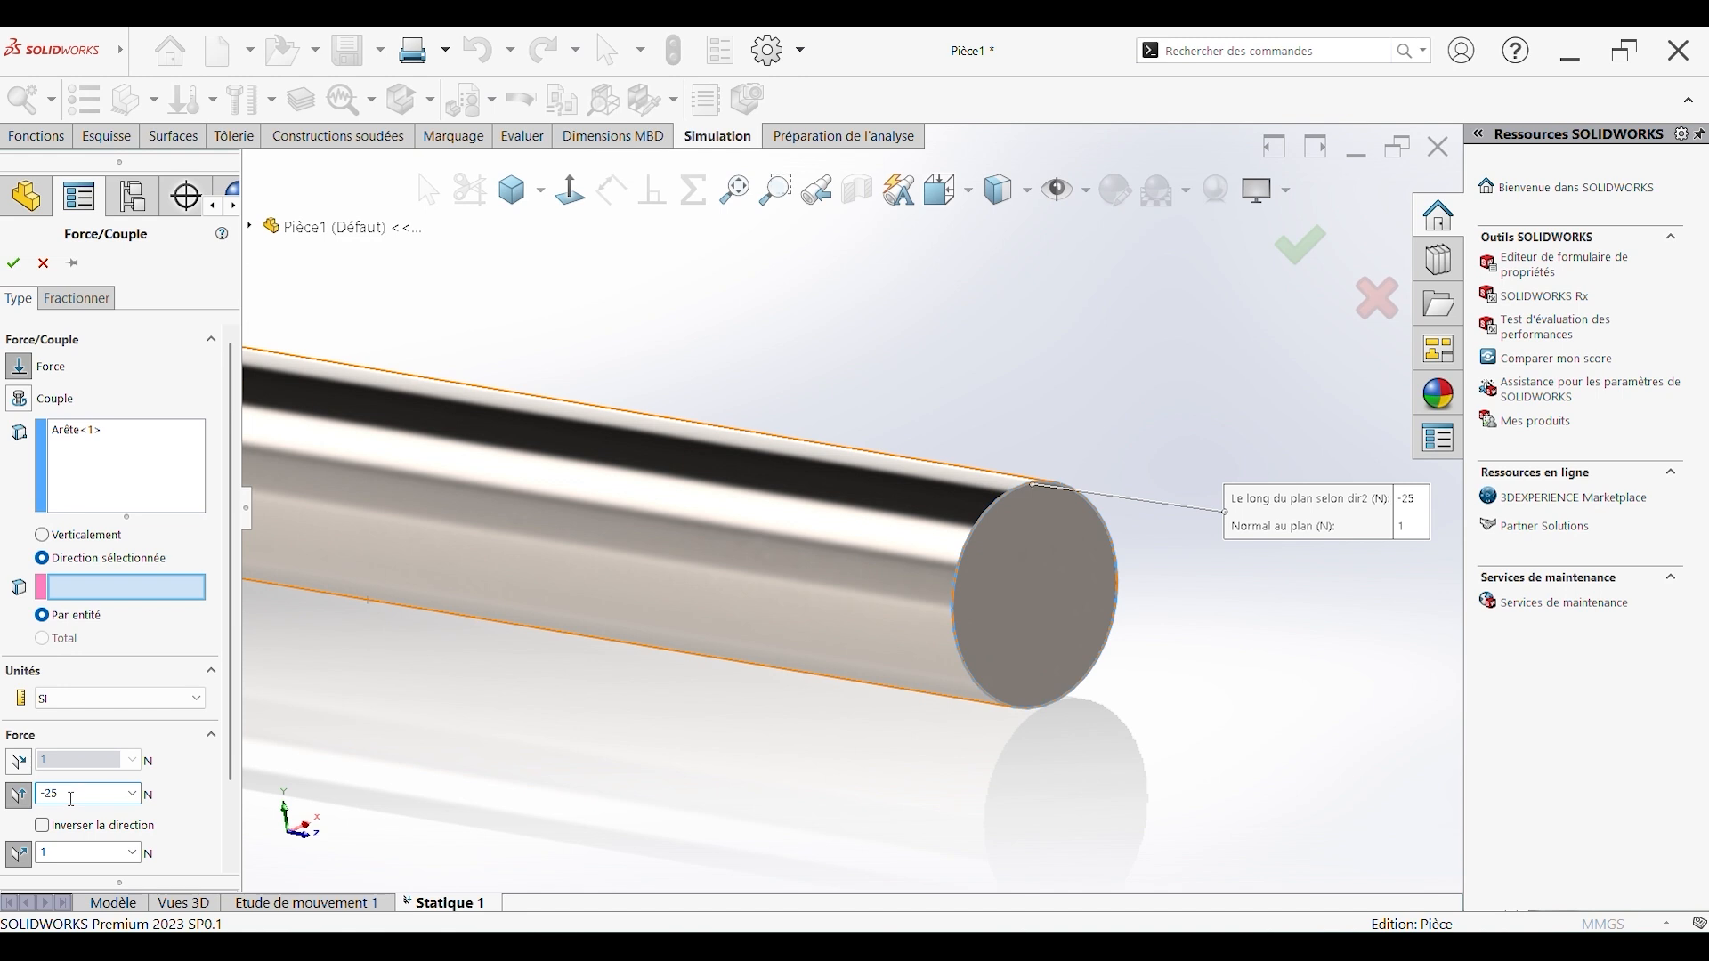
{"action": "left_click", "coordinate": [17, 853]}
{"action": "scroll", "coordinate": [224, 788], "scroll_direction": "down", "scroll_amount": 2}
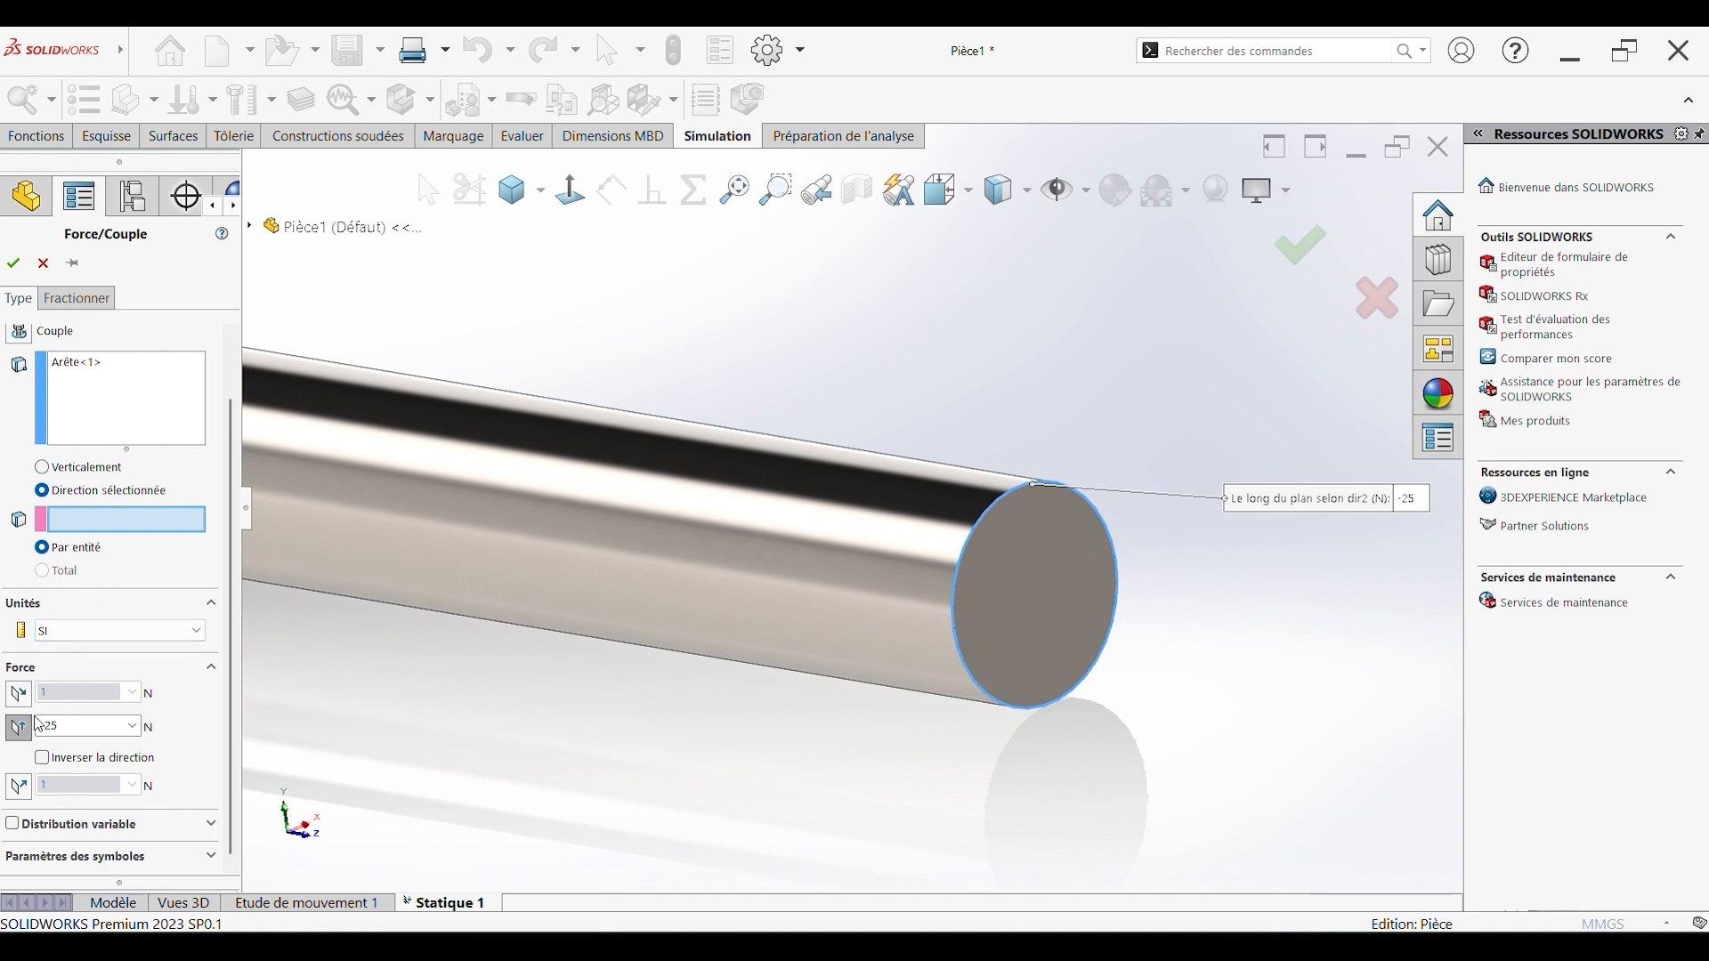
{"action": "left_click", "coordinate": [13, 264]}
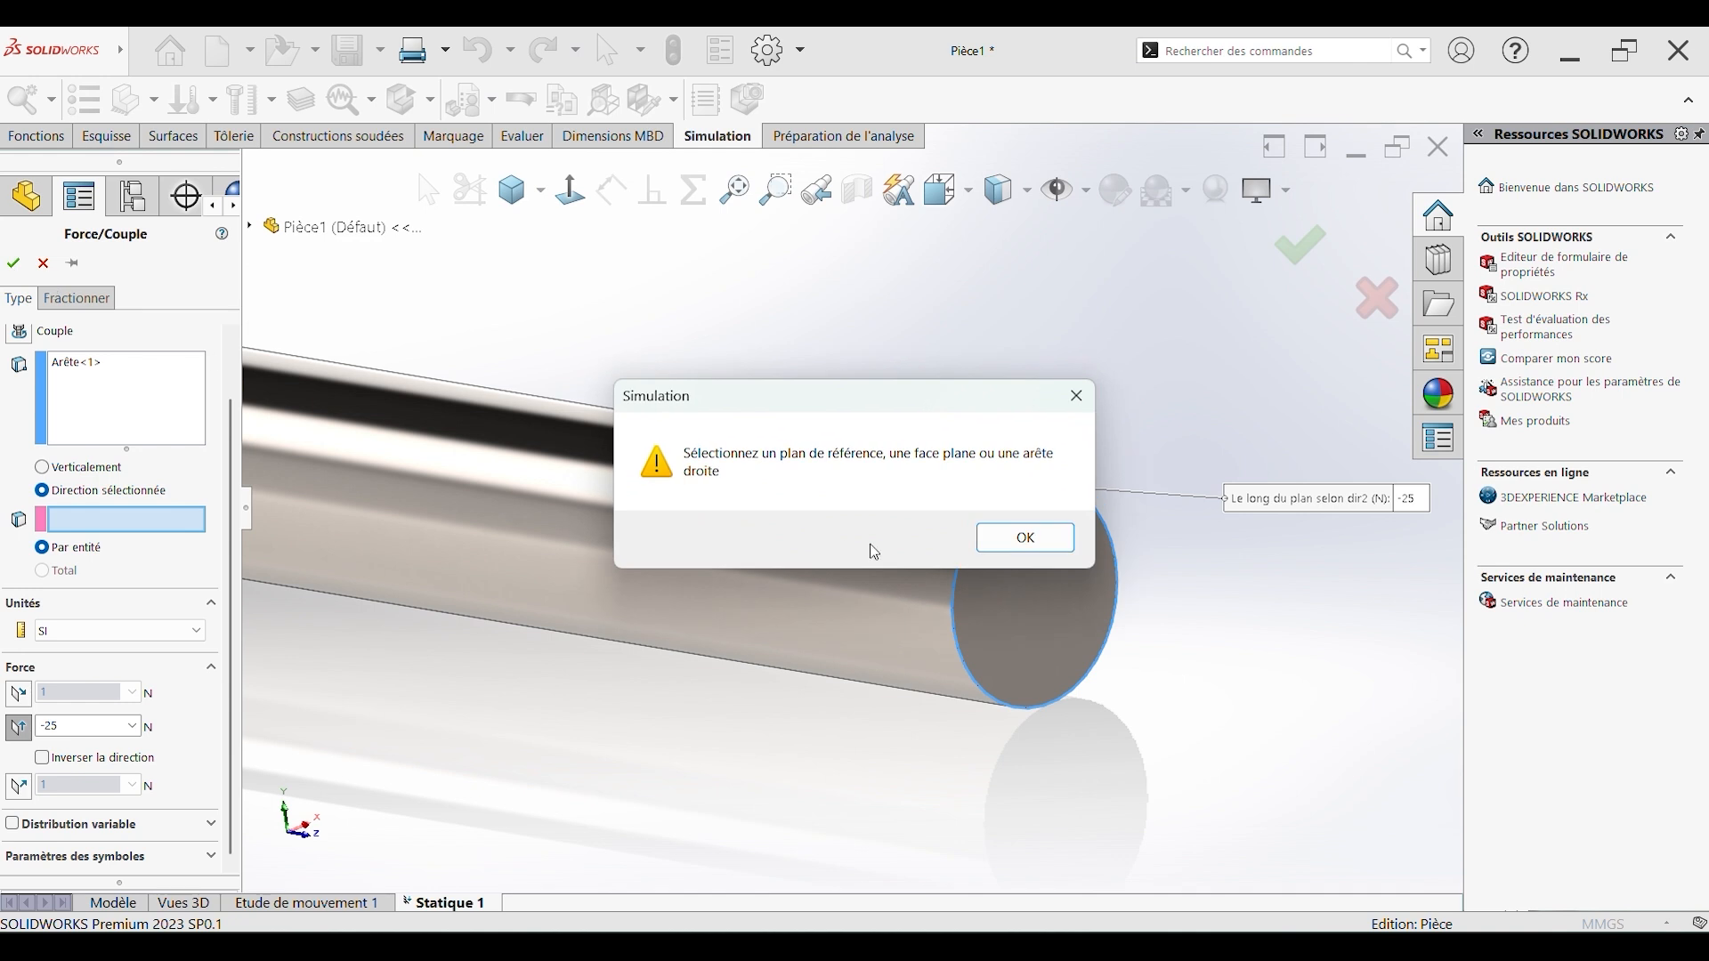
{"action": "left_click", "coordinate": [1034, 537]}
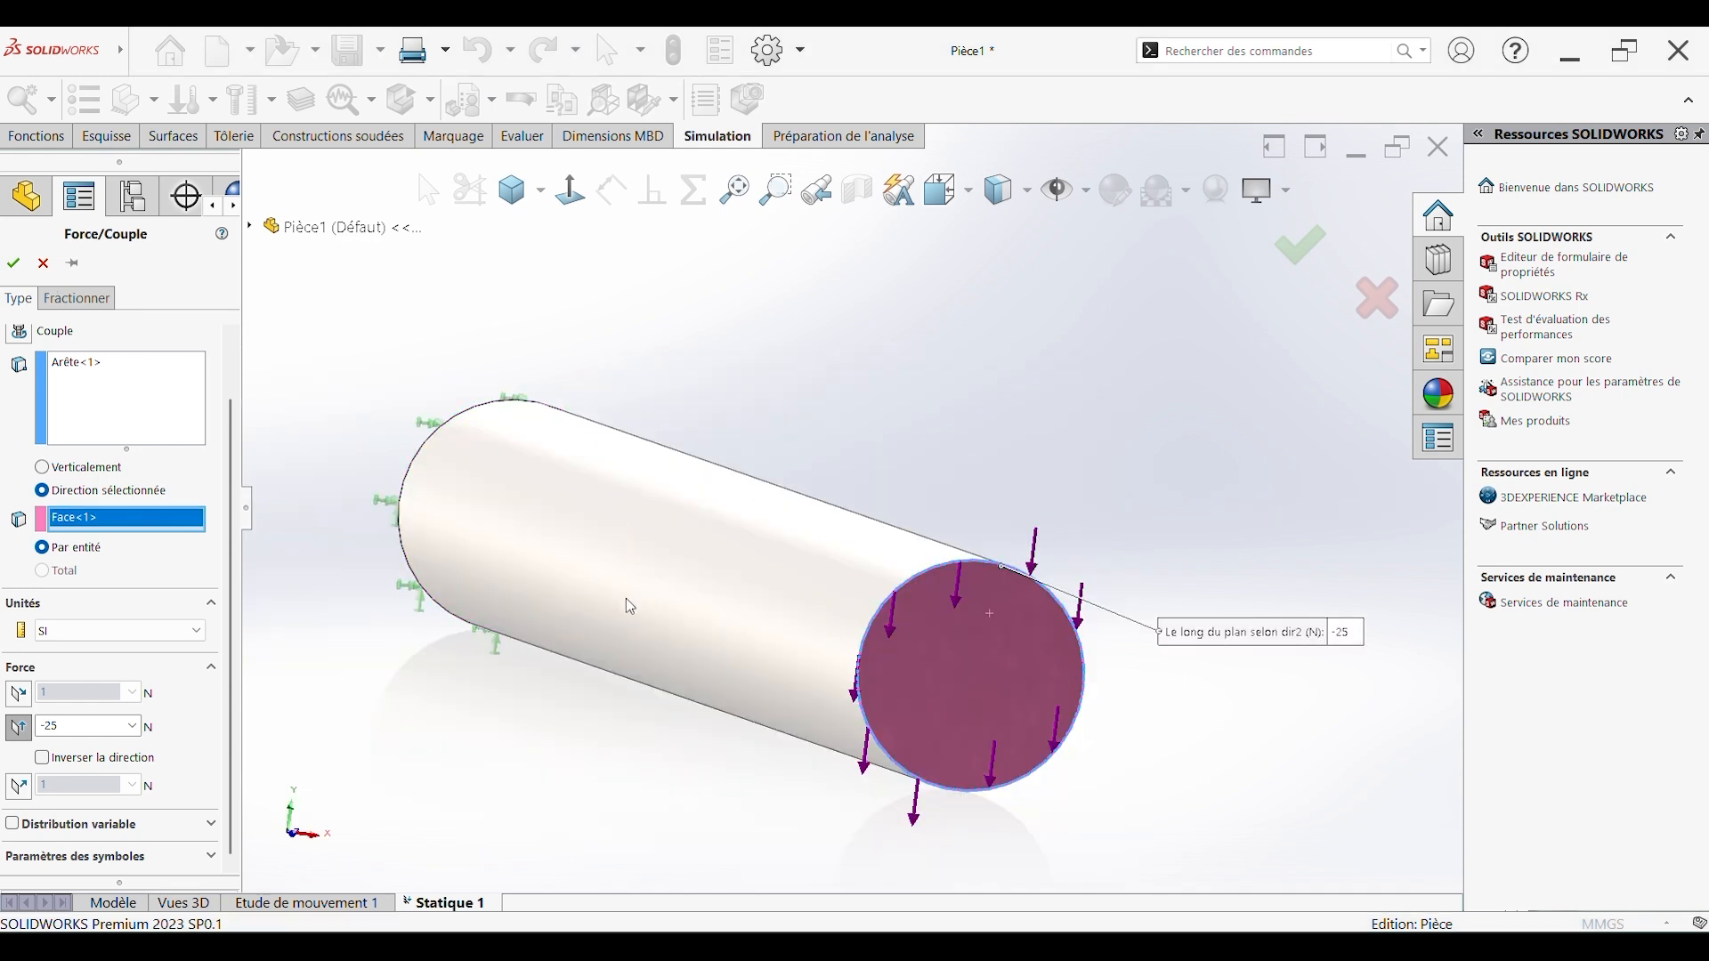
{"action": "scroll", "coordinate": [335, 704], "scroll_direction": "up", "scroll_amount": 1}
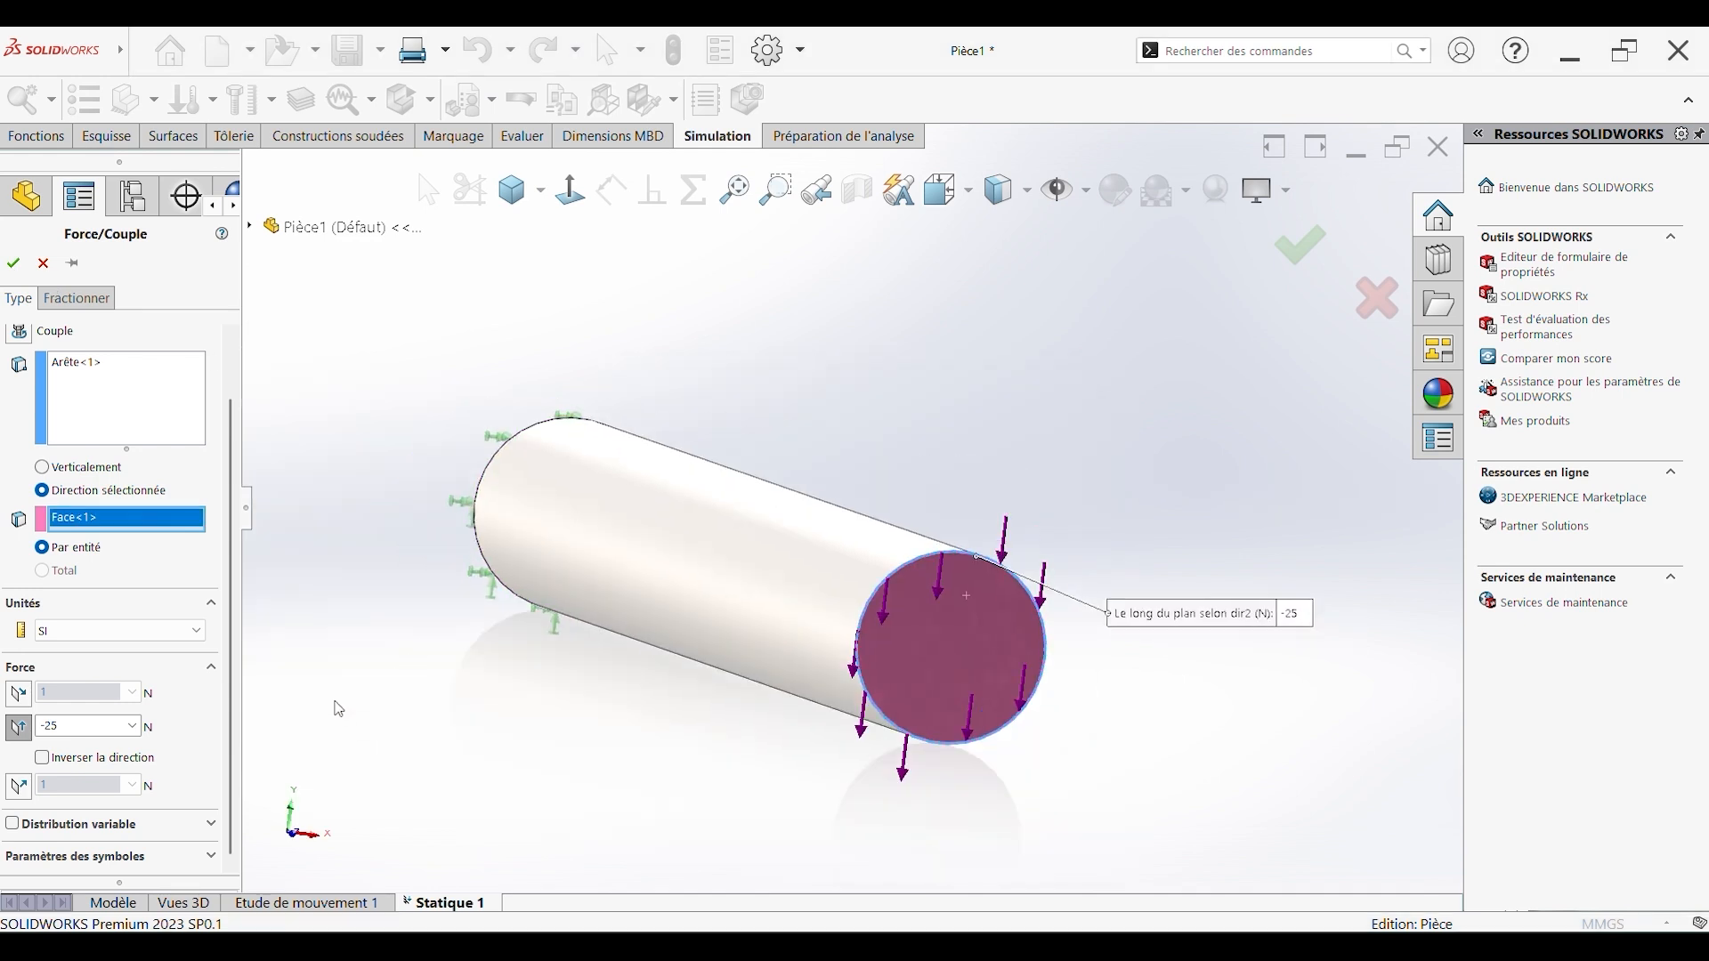
{"action": "left_click", "coordinate": [27, 267]}
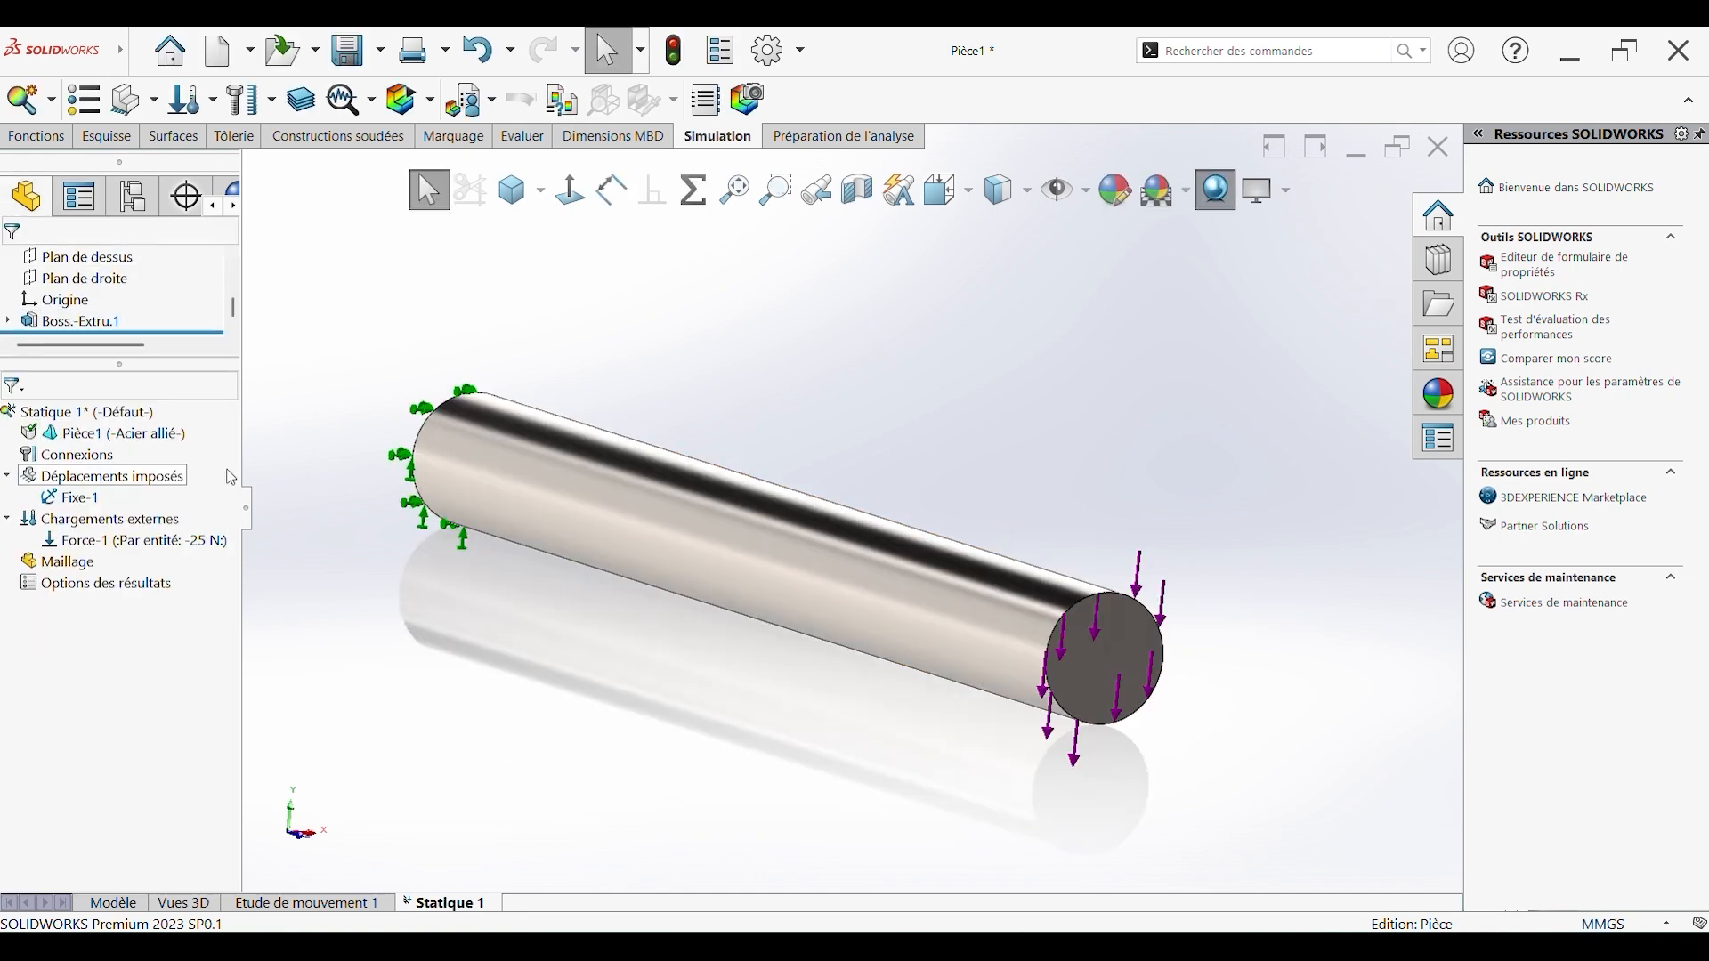
Mesh the beam with the mesh density set about halfway between medium and fine (Fin), and run the static study.
{"action": "right_click", "coordinate": [67, 566]}
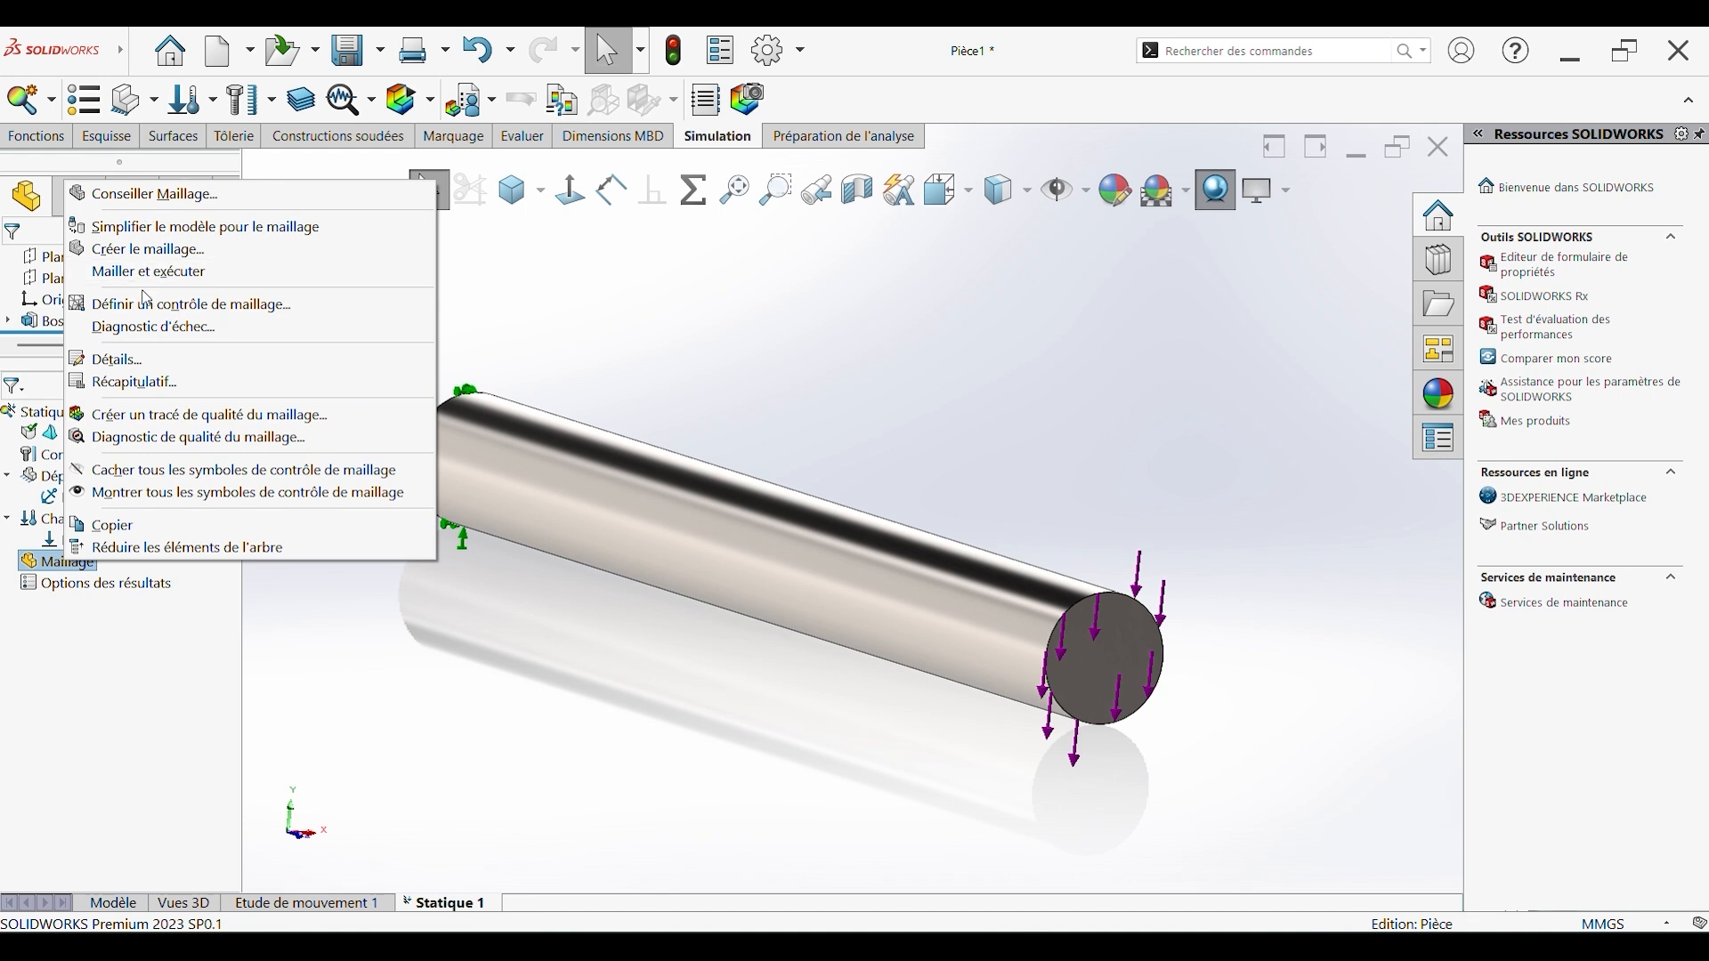
{"action": "left_click", "coordinate": [148, 255]}
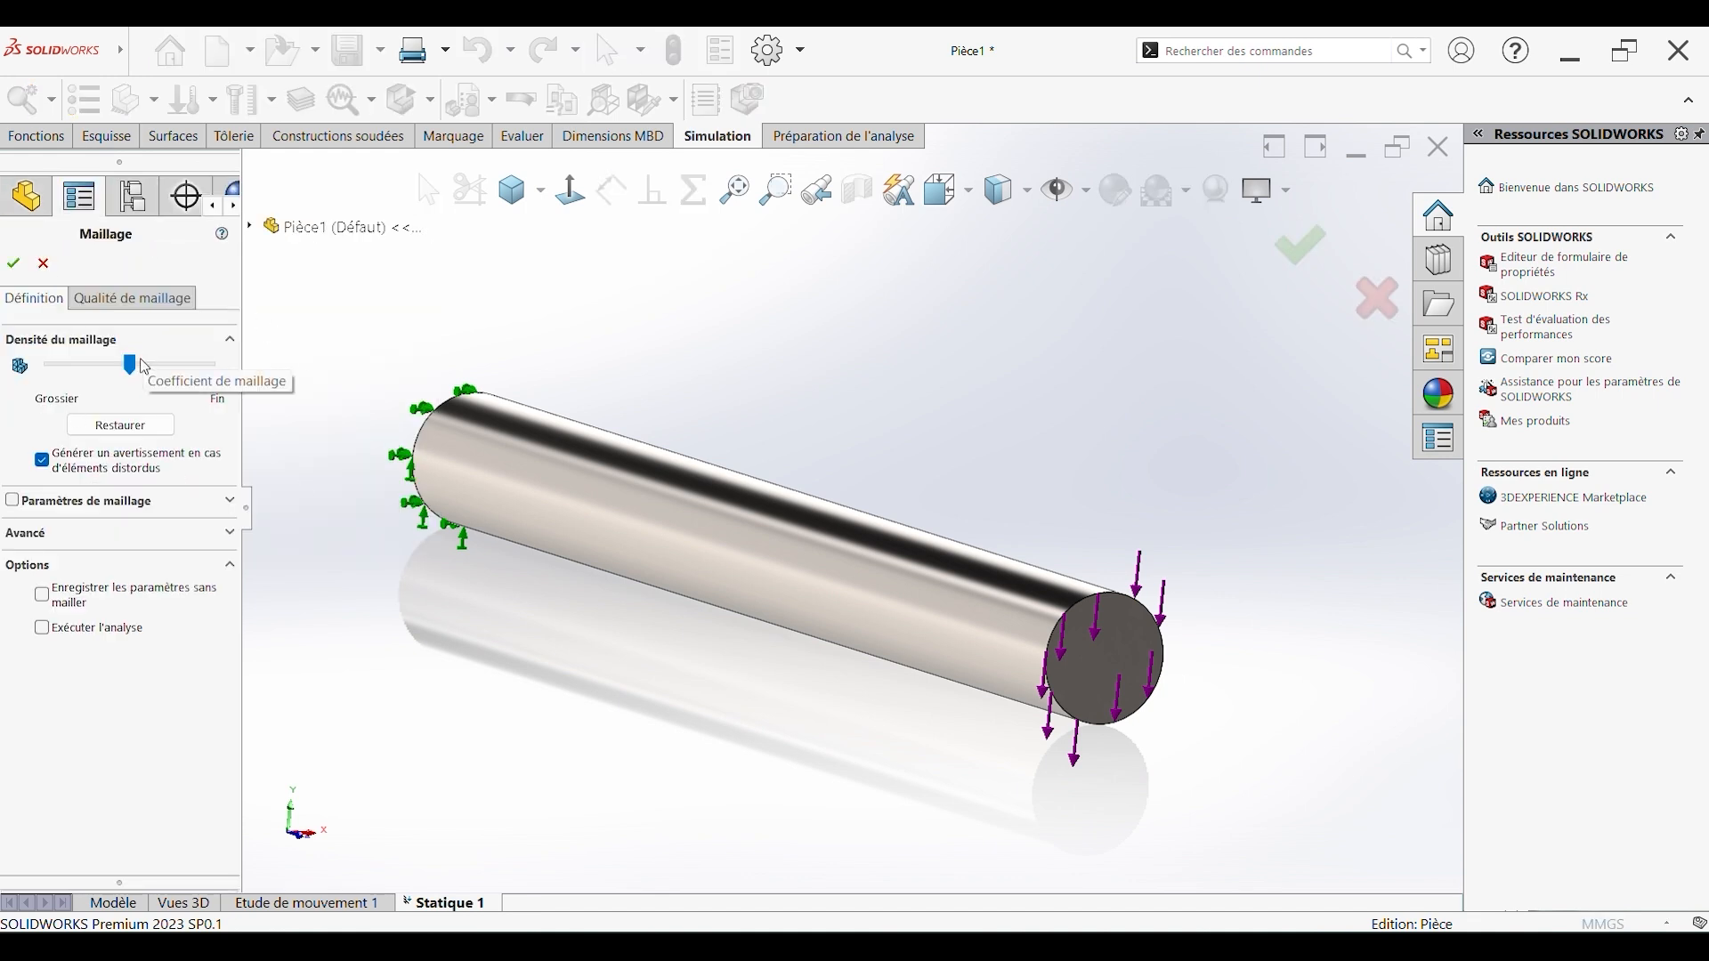
{"action": "left_click_drag", "start_coordinate": [157, 365], "coordinate": [178, 367]}
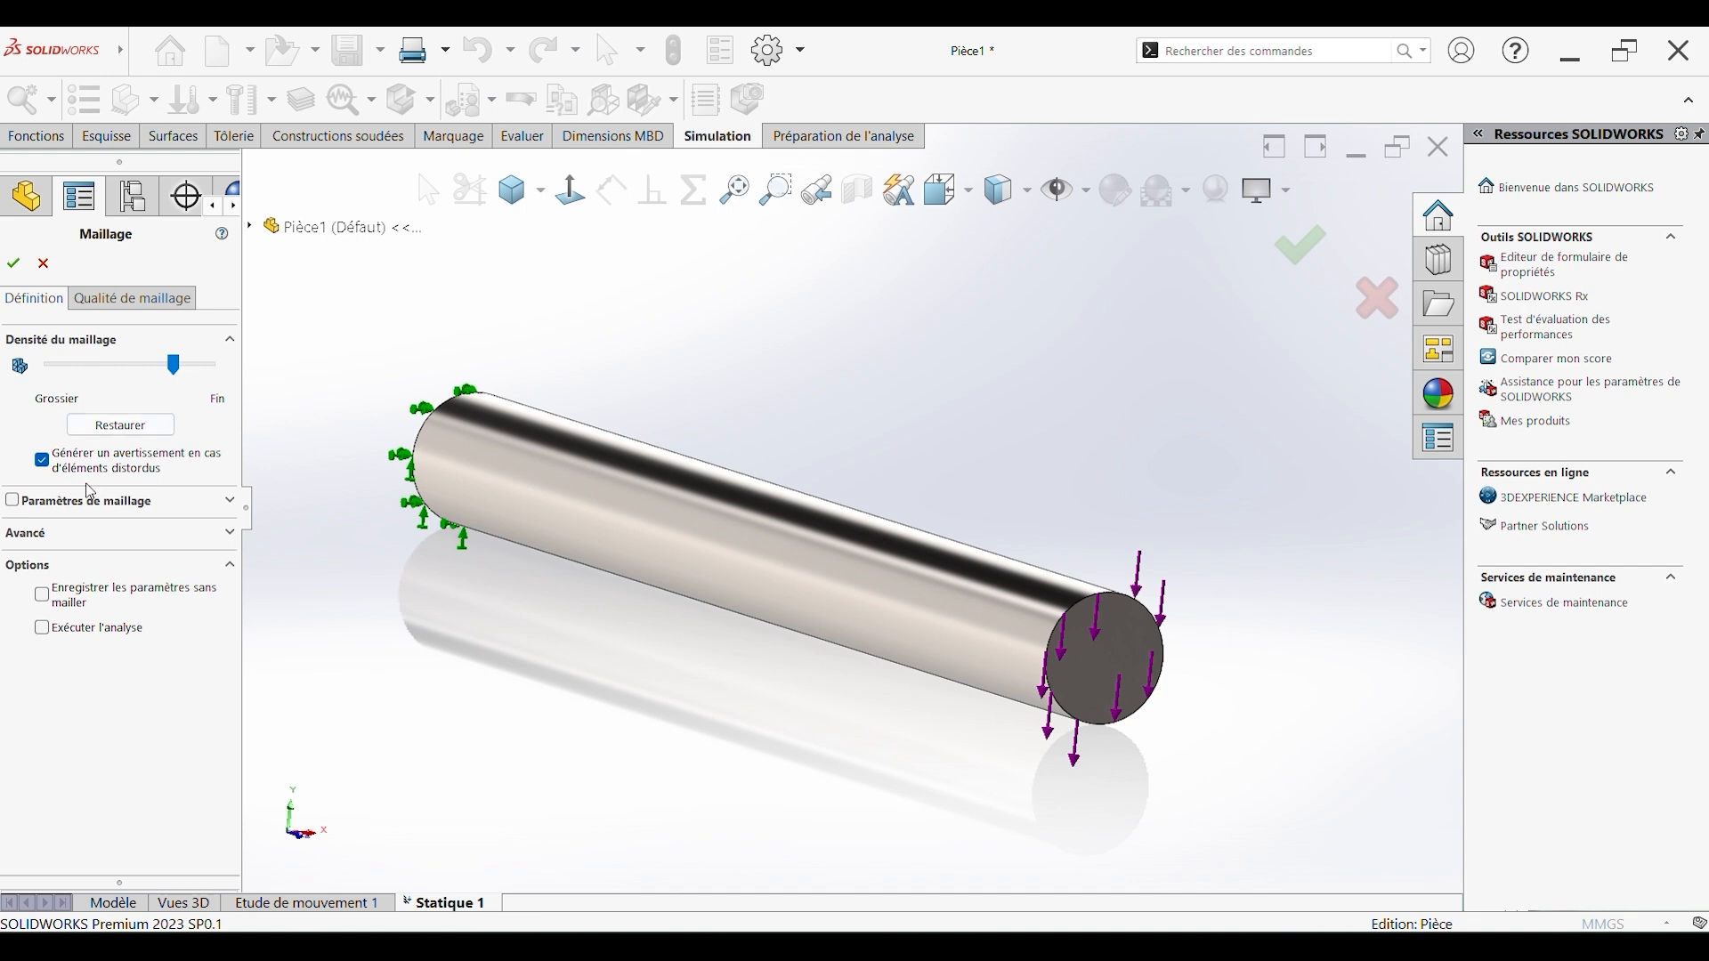
{"action": "left_click", "coordinate": [12, 264]}
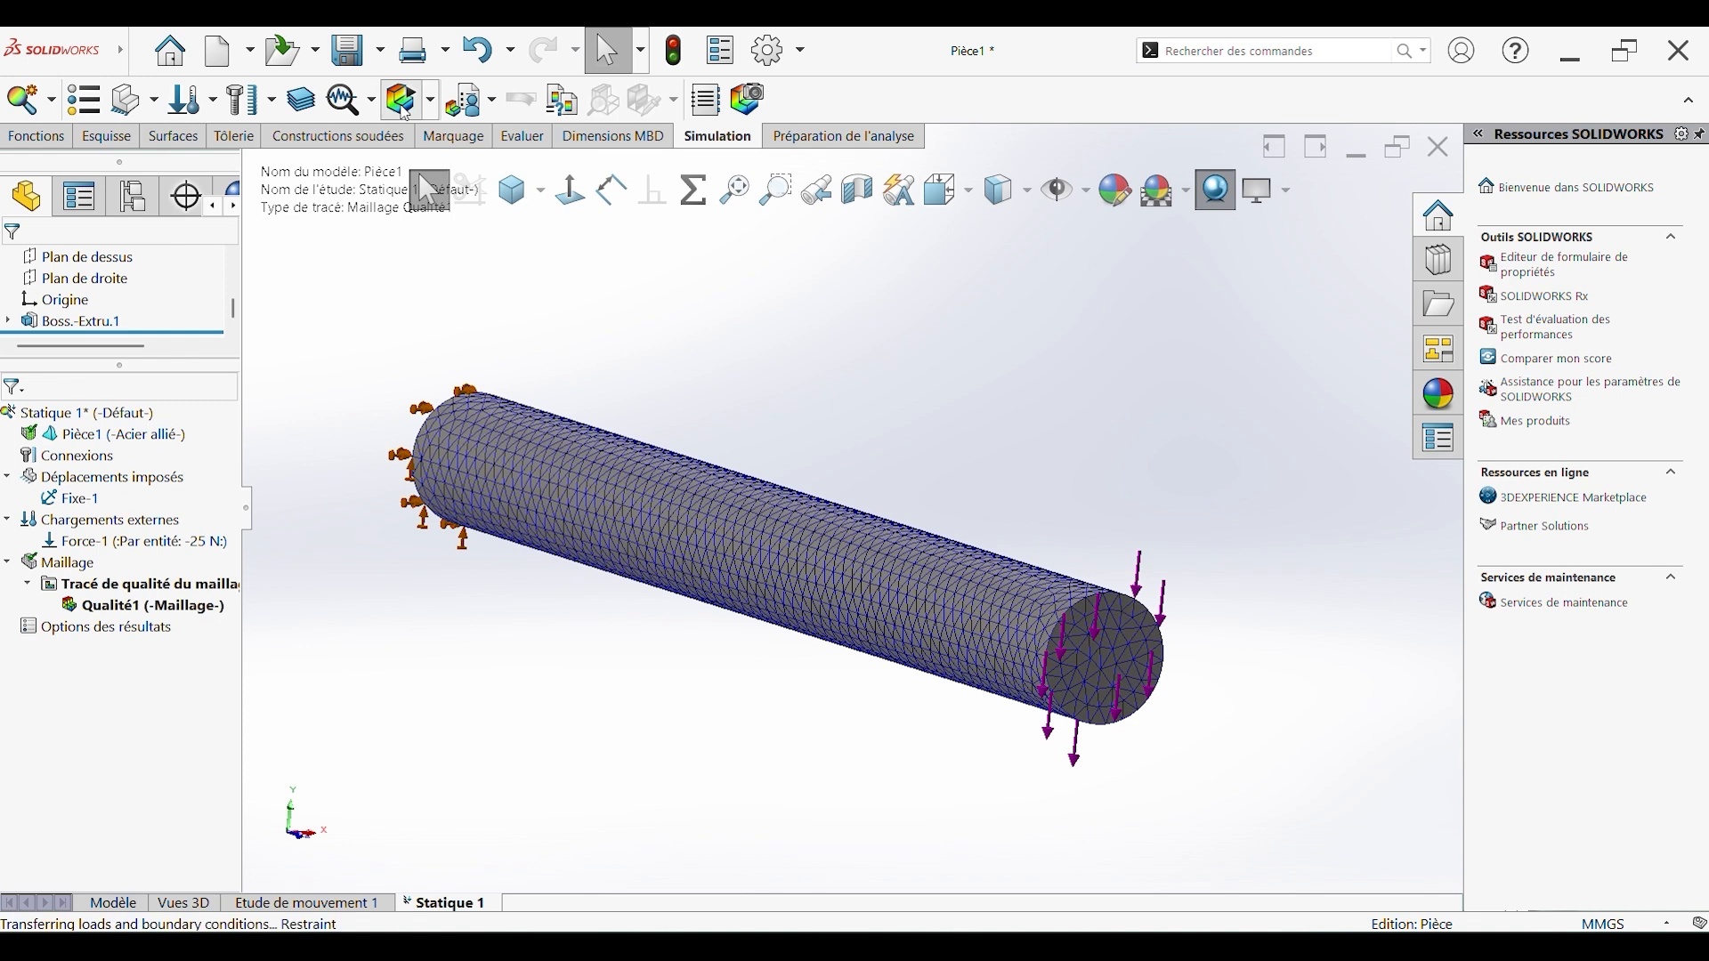
{"action": "left_click", "coordinate": [405, 111]}
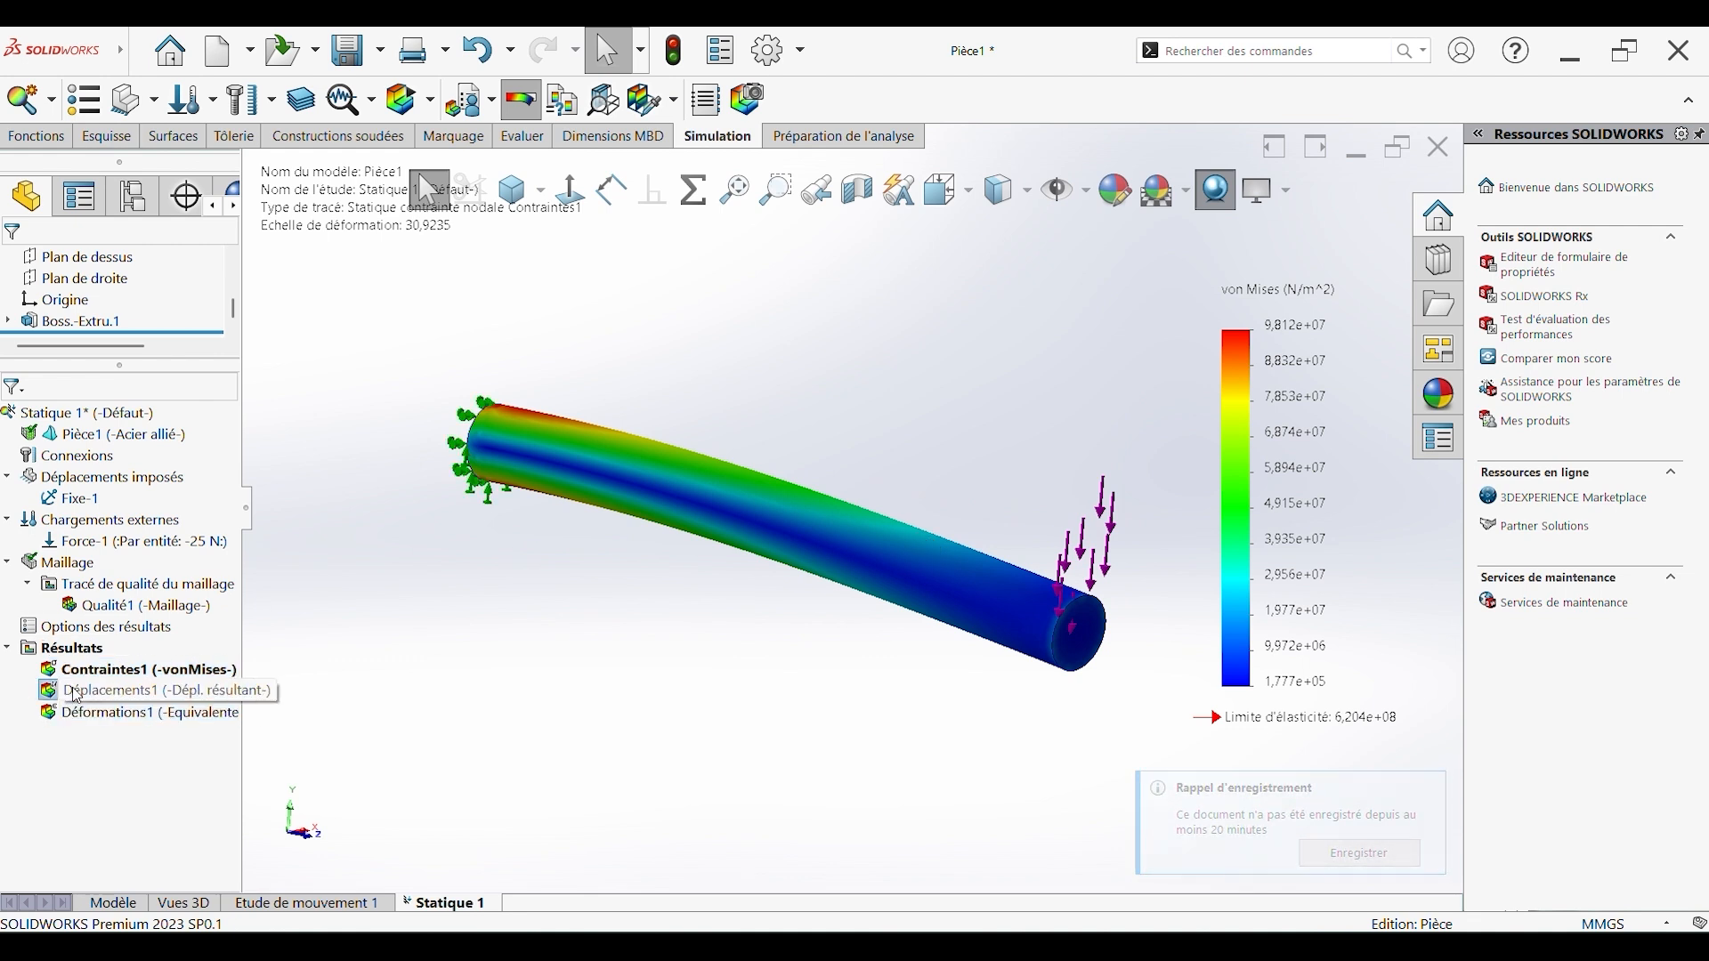
Show the resultant displacement plot (Déplacements1) and examine the deformed beam.
{"action": "right_click", "coordinate": [75, 693]}
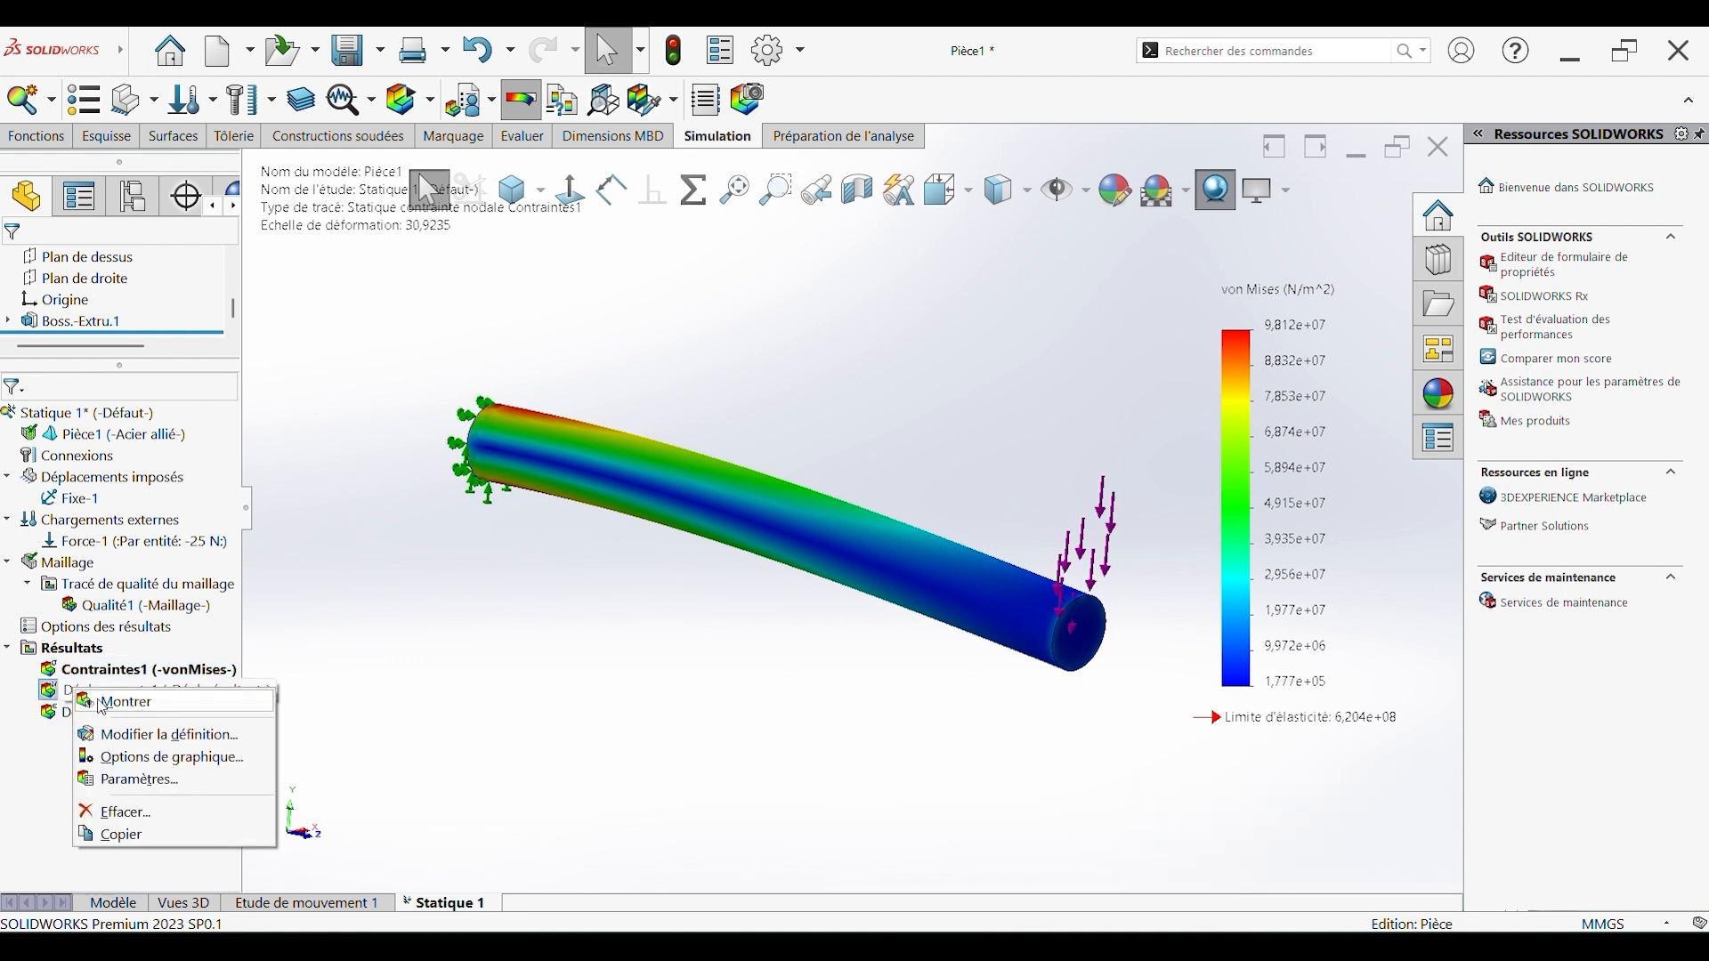
{"action": "left_click", "coordinate": [116, 702]}
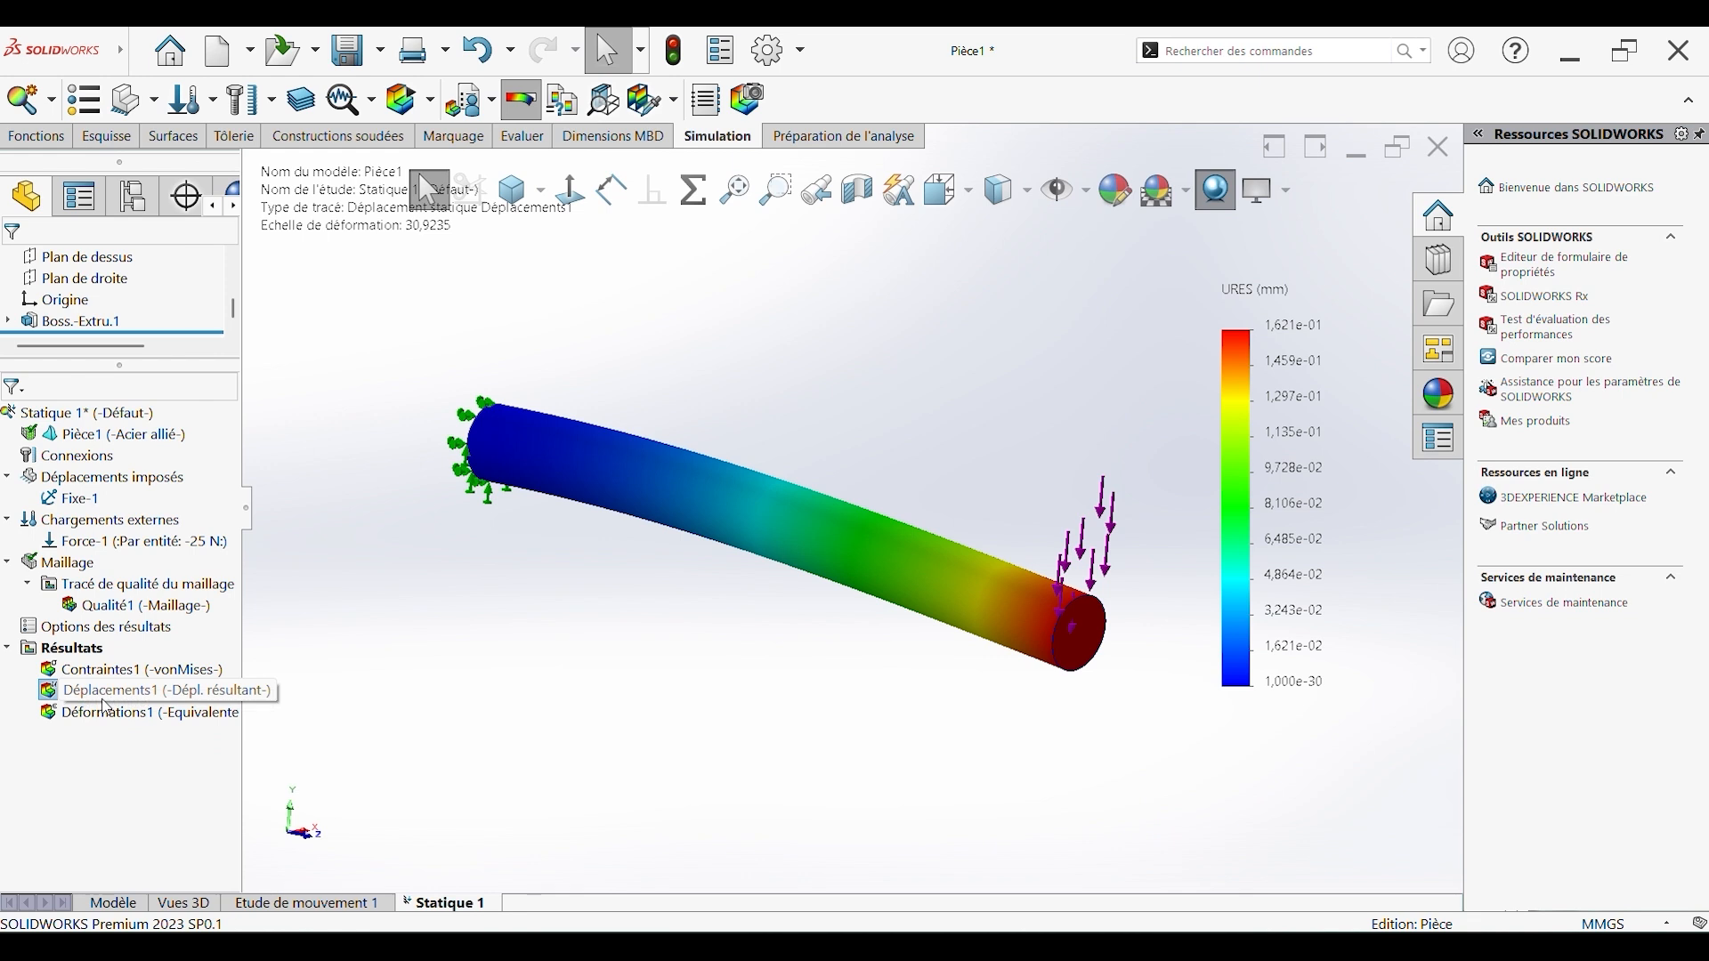
{"action": "scroll", "coordinate": [884, 633], "scroll_direction": "down", "scroll_amount": 5}
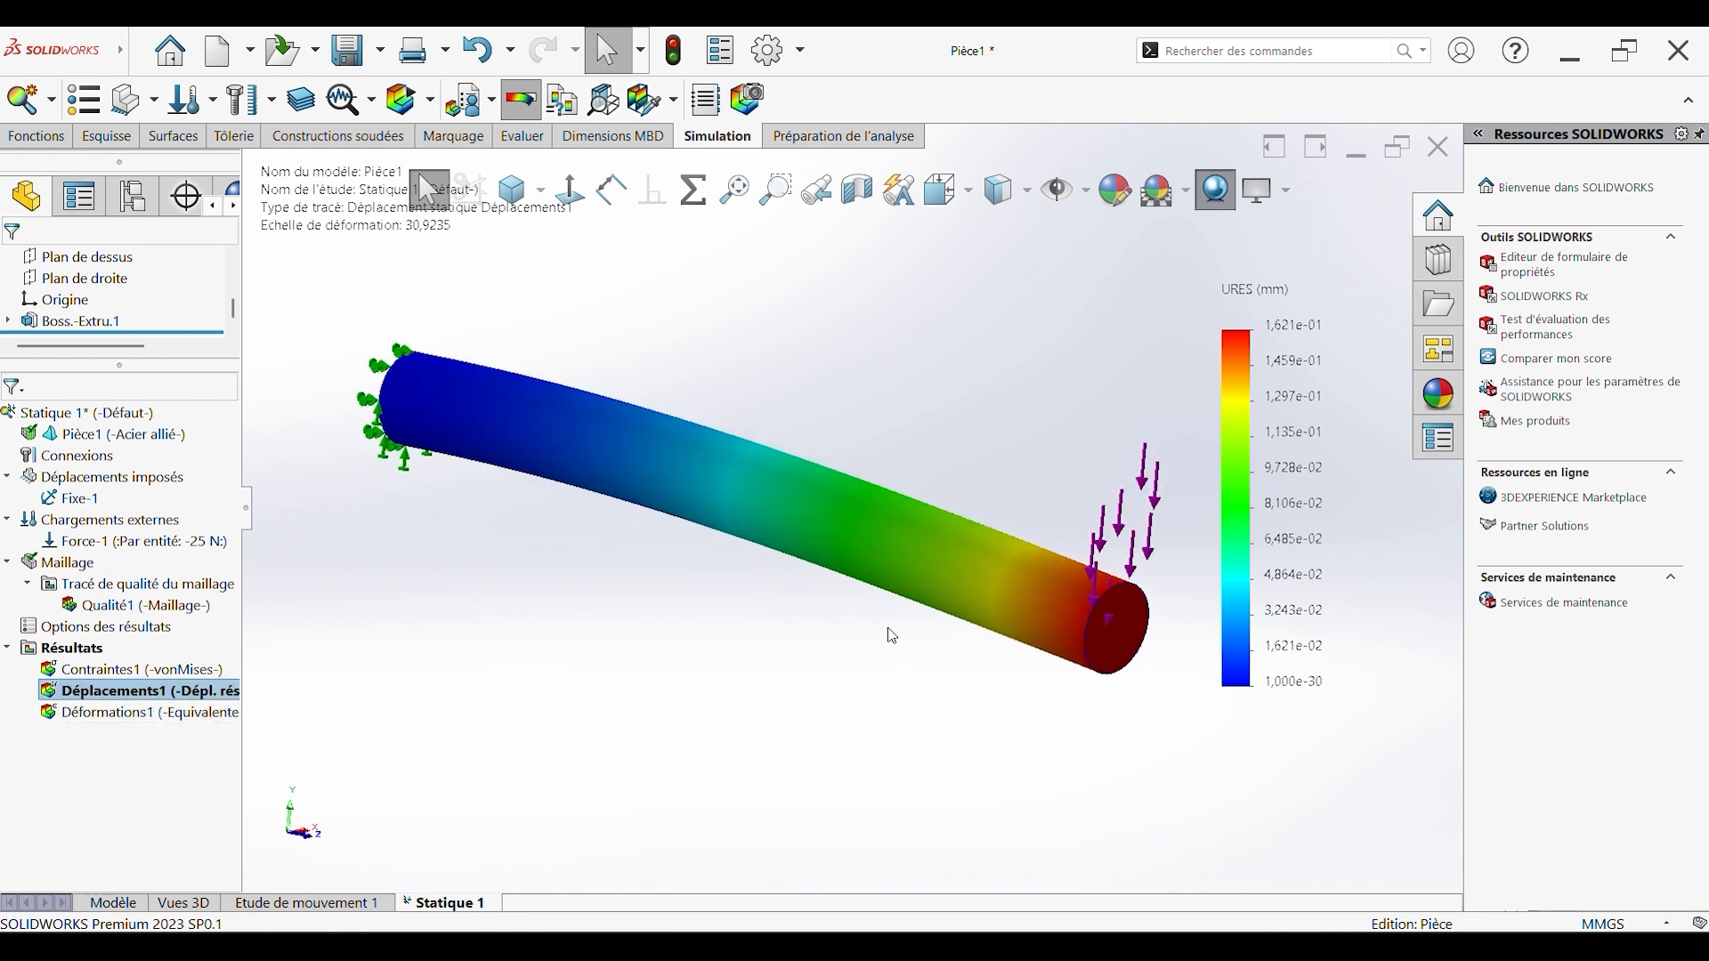
{"action": "scroll", "coordinate": [892, 633], "scroll_direction": "up", "scroll_amount": 5}
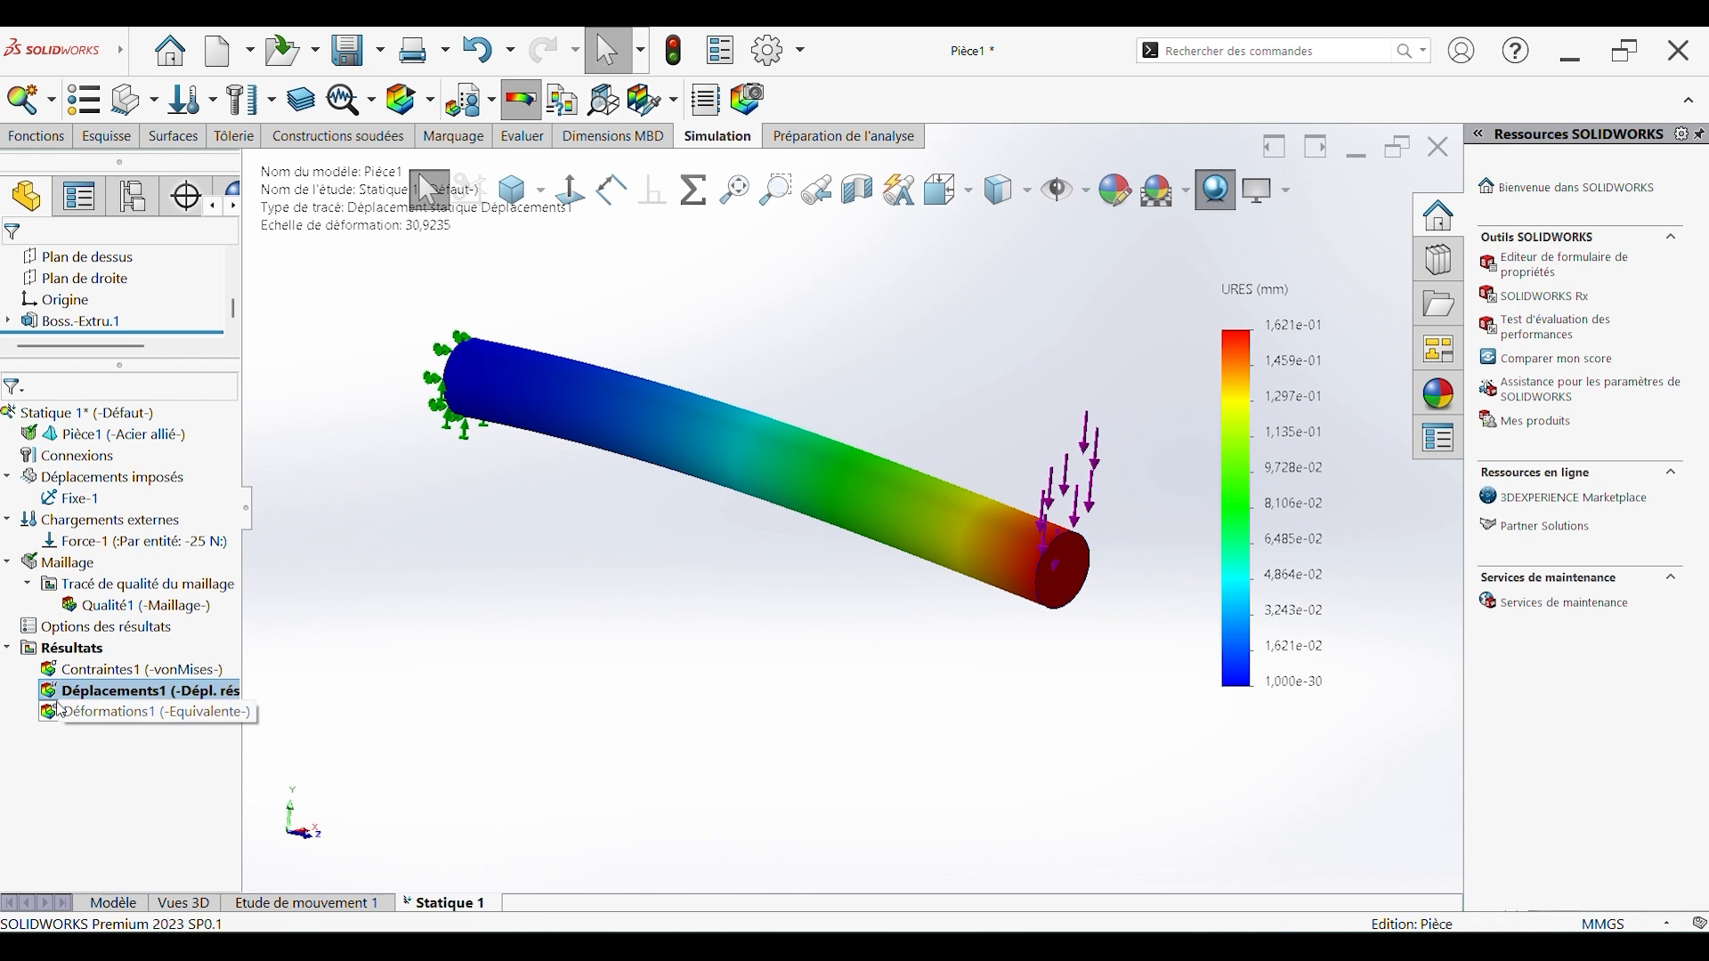
Show the equivalent strain plot (Déformations1) of the beam.
{"action": "right_click", "coordinate": [67, 711]}
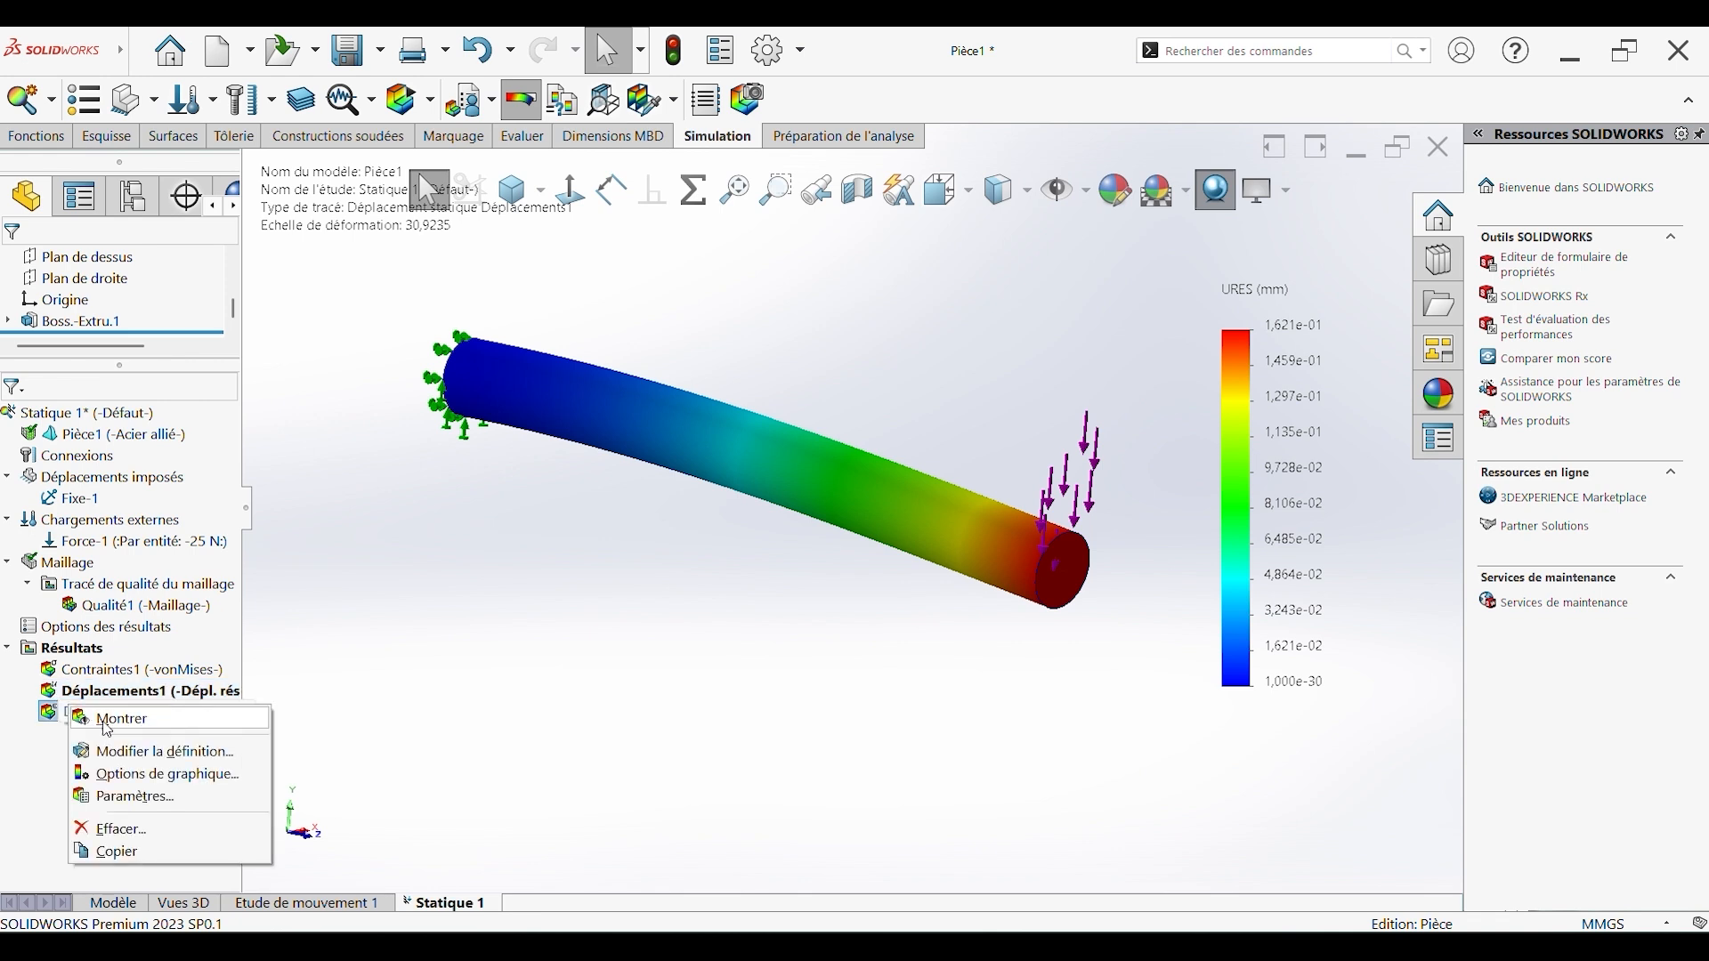
{"action": "left_click", "coordinate": [102, 726]}
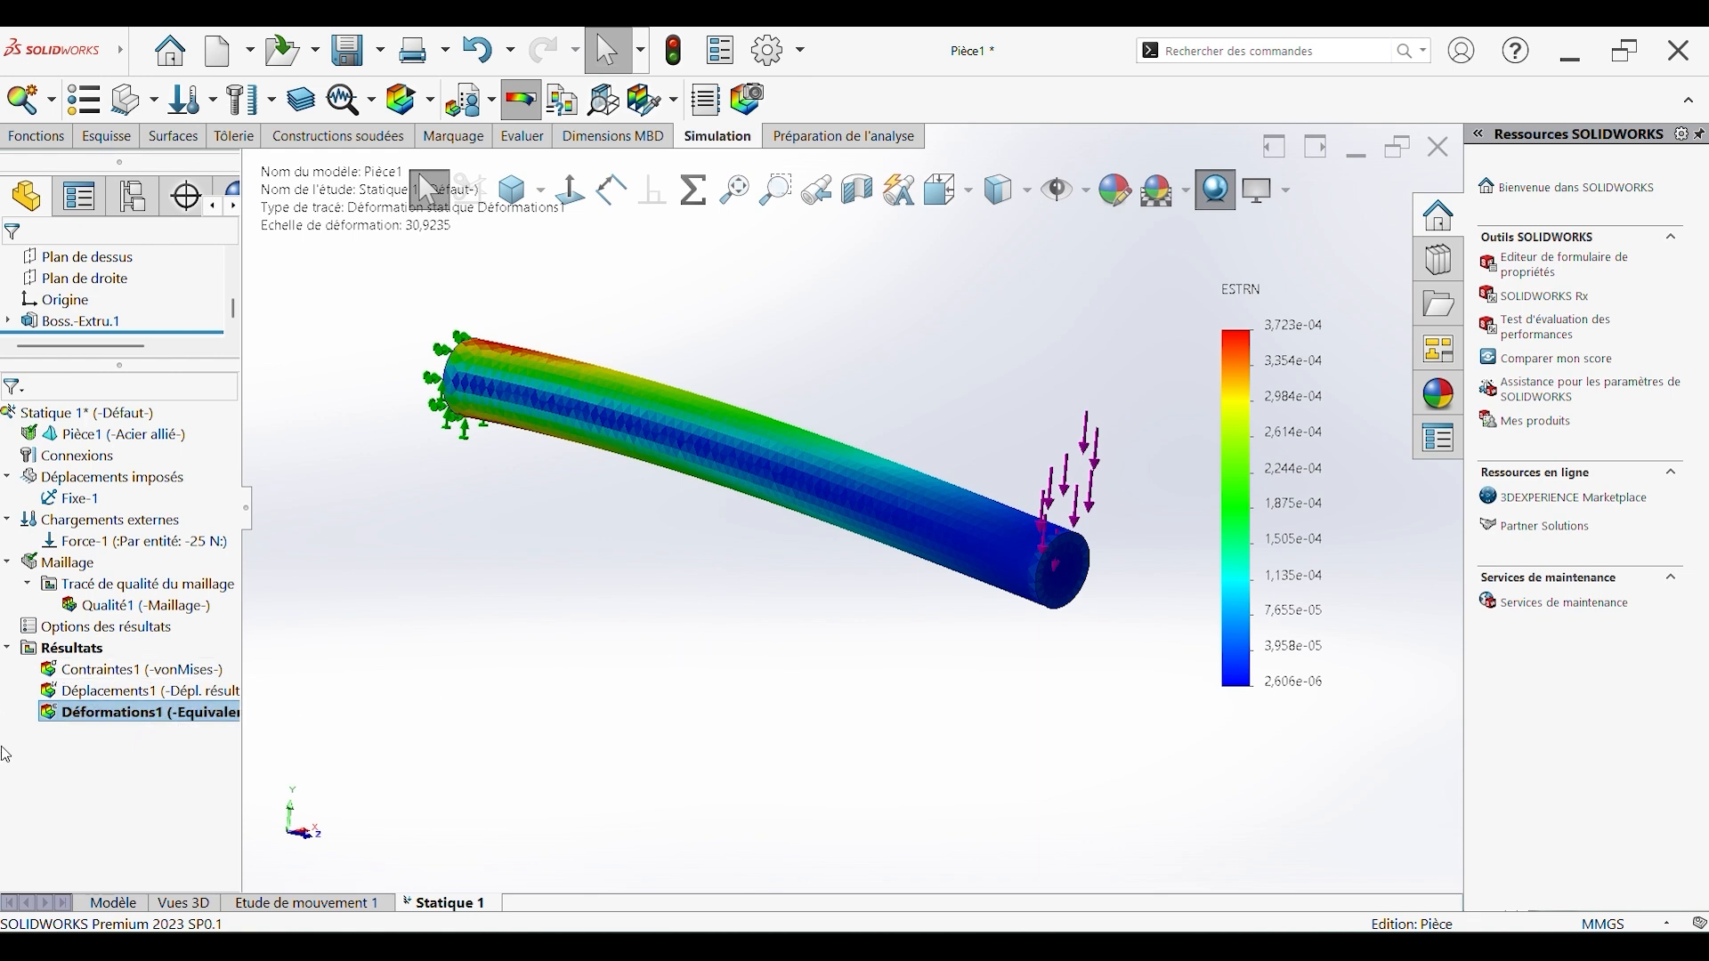
Show the von Mises stress plot (Contraintes1) of the beam.
{"action": "right_click", "coordinate": [76, 672]}
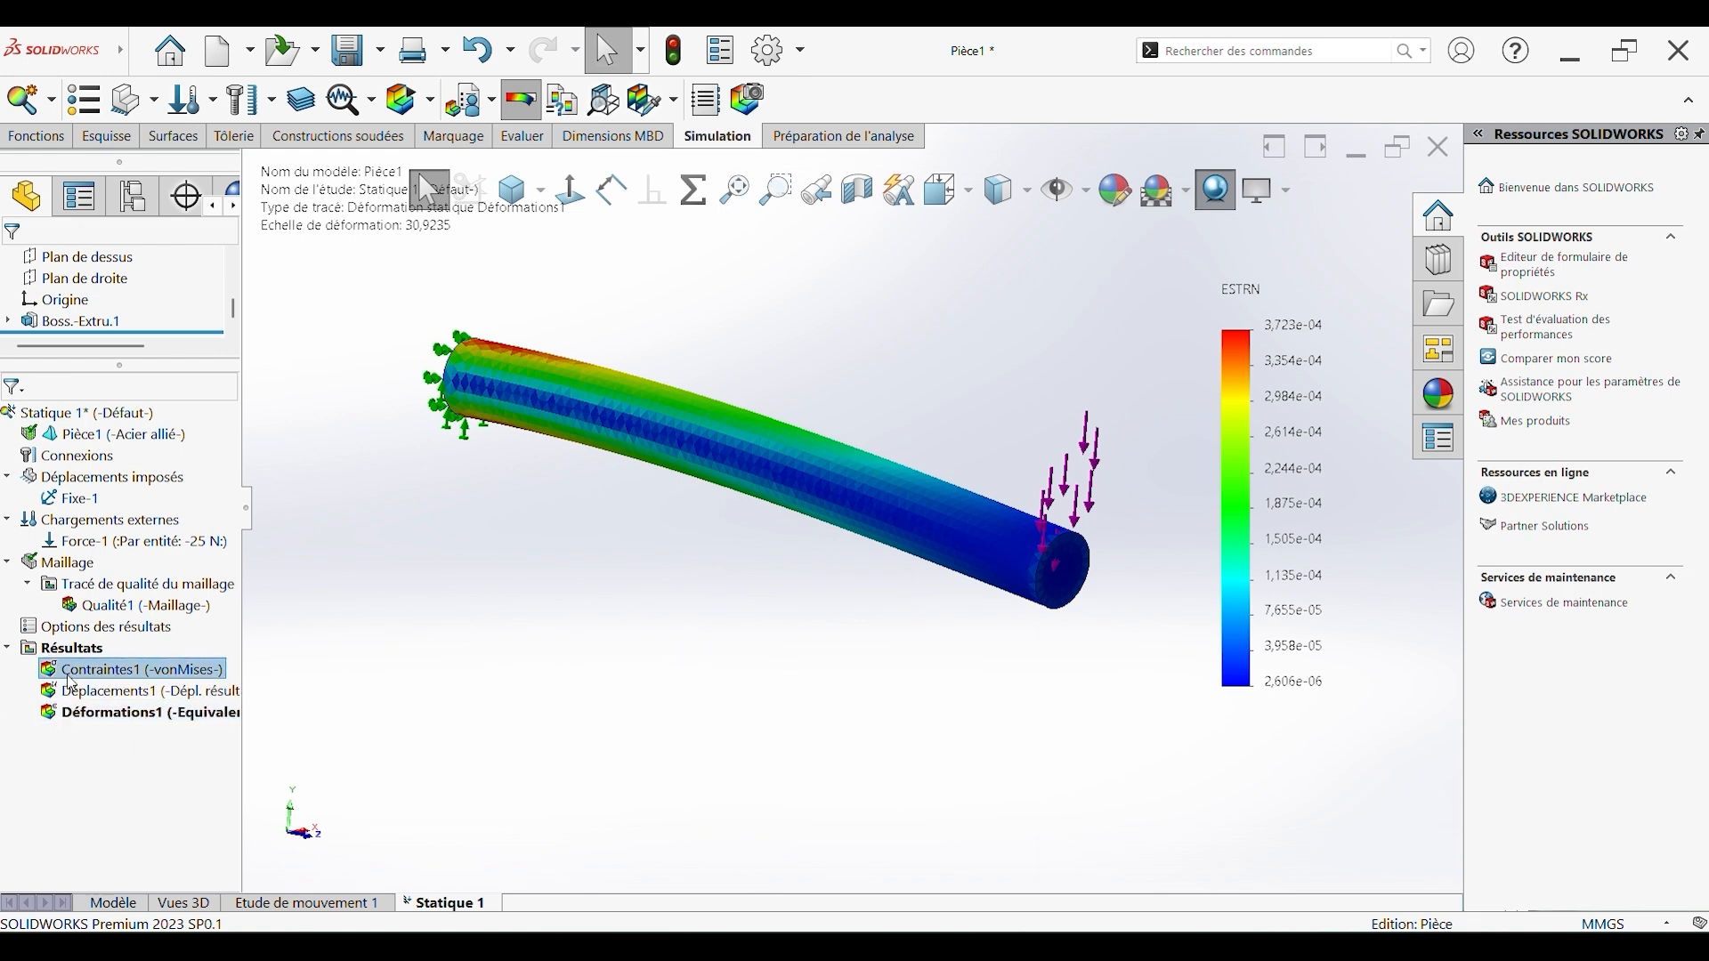